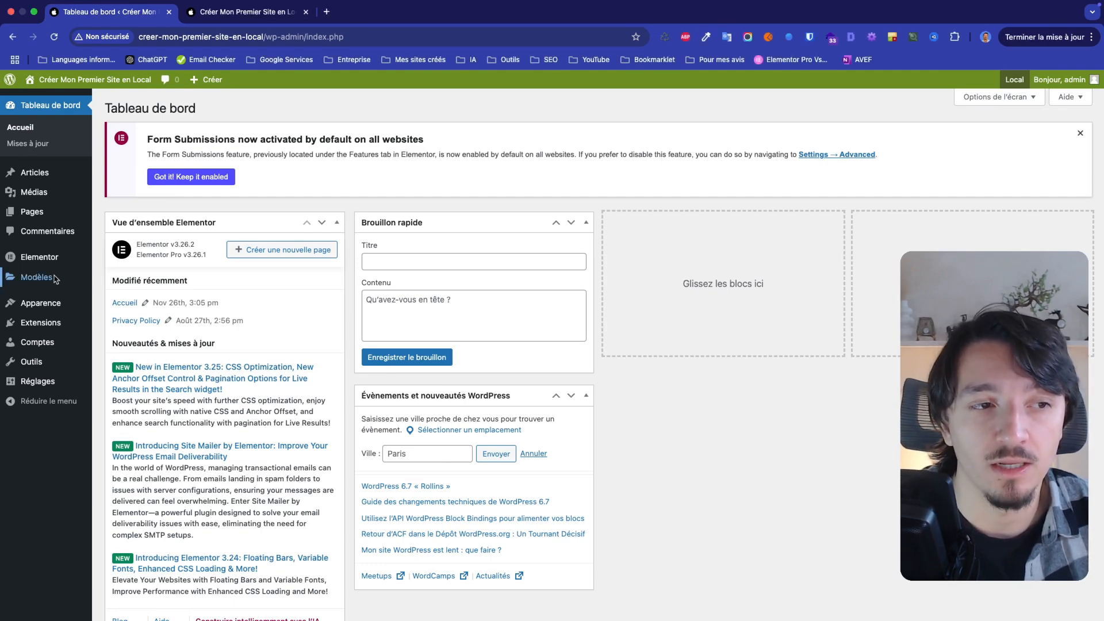
Create a new Fenêtre modale template named "Nouvelle année"
{"action": "mouse_move", "coordinate": [63, 279]}
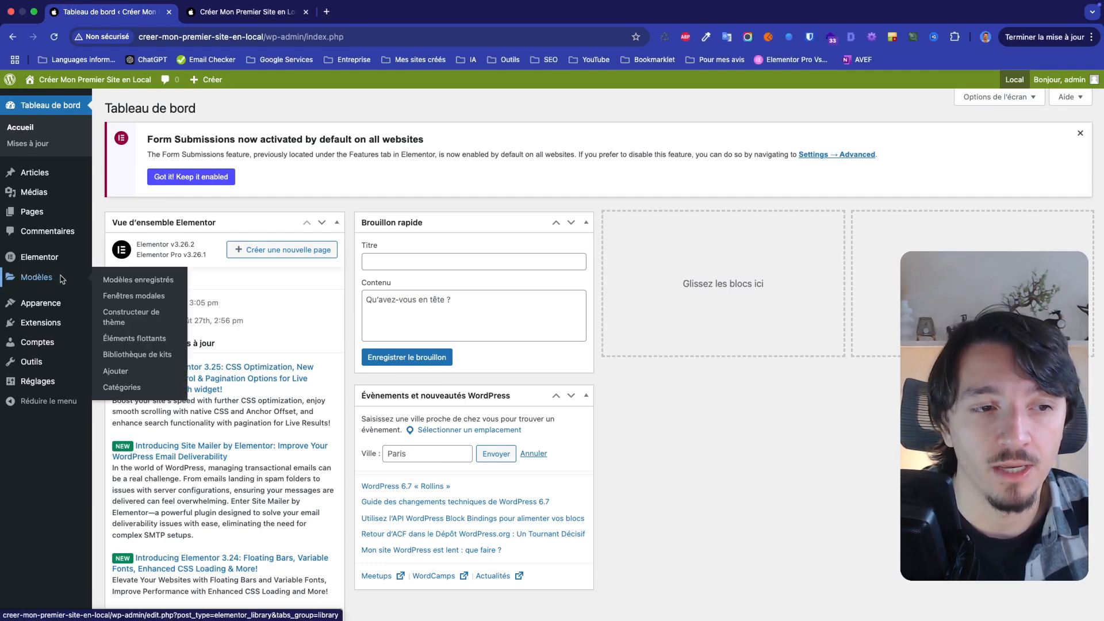
{"action": "left_click", "coordinate": [130, 297]}
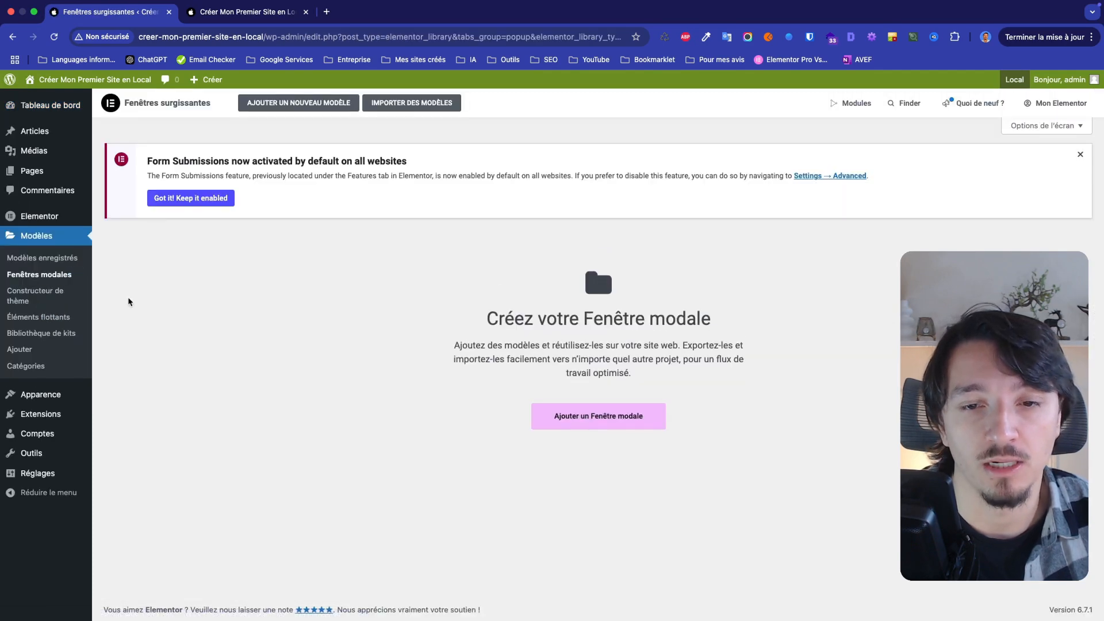
{"action": "left_click", "coordinate": [569, 416]}
{"action": "left_click", "coordinate": [585, 401]}
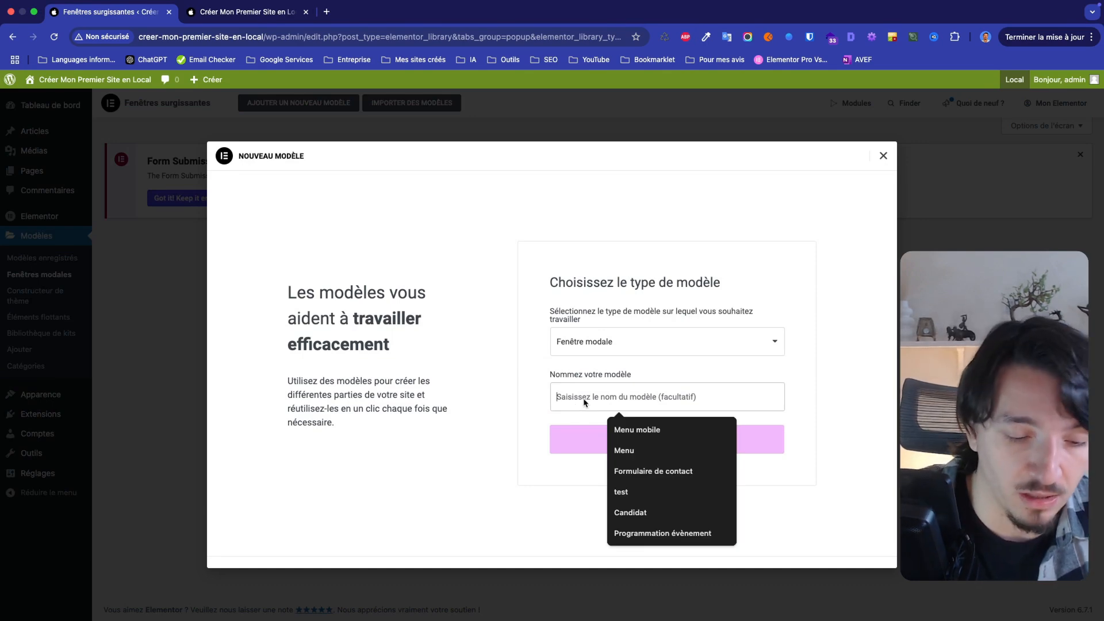
{"action": "type", "text": "Nouvelle année"}
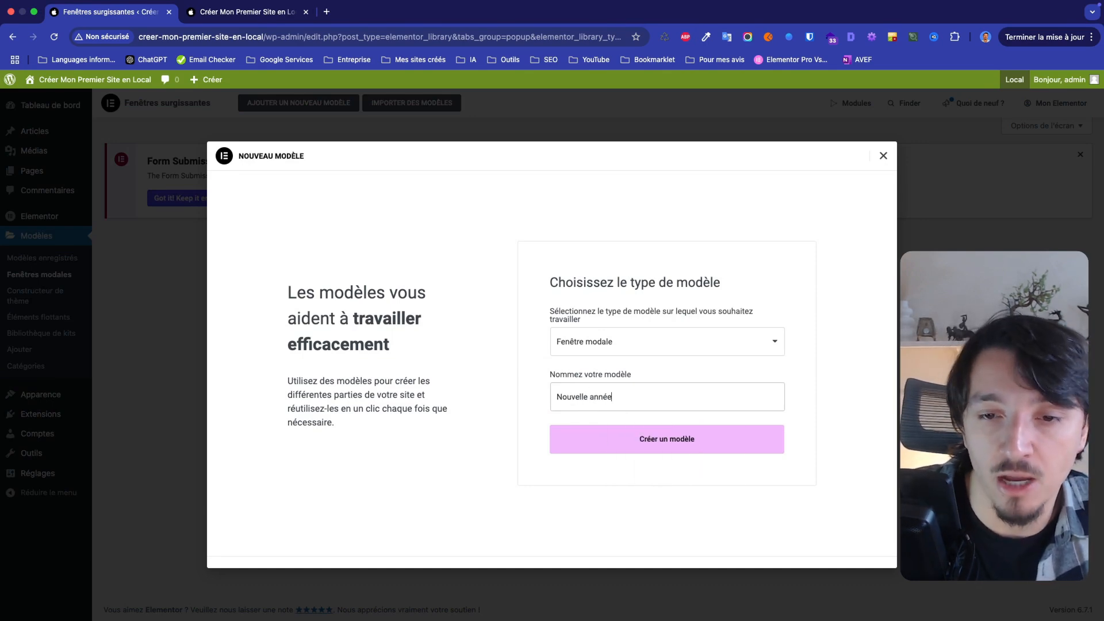
{"action": "left_click", "coordinate": [589, 437]}
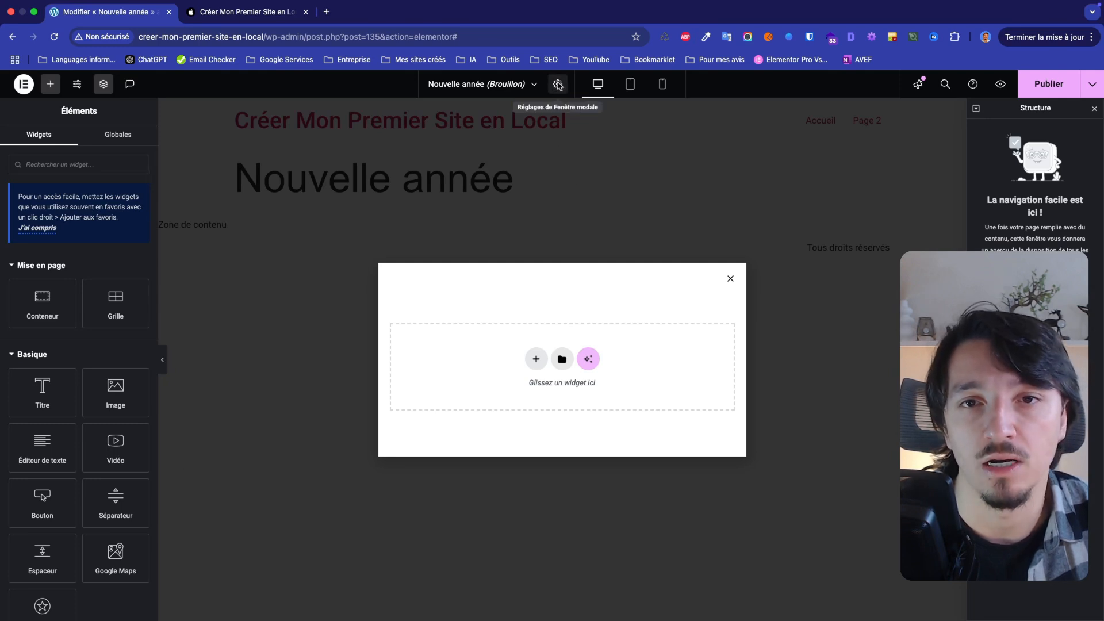
Set the modal window's width to 1000 px in its layout settings
{"action": "left_click", "coordinate": [558, 85]}
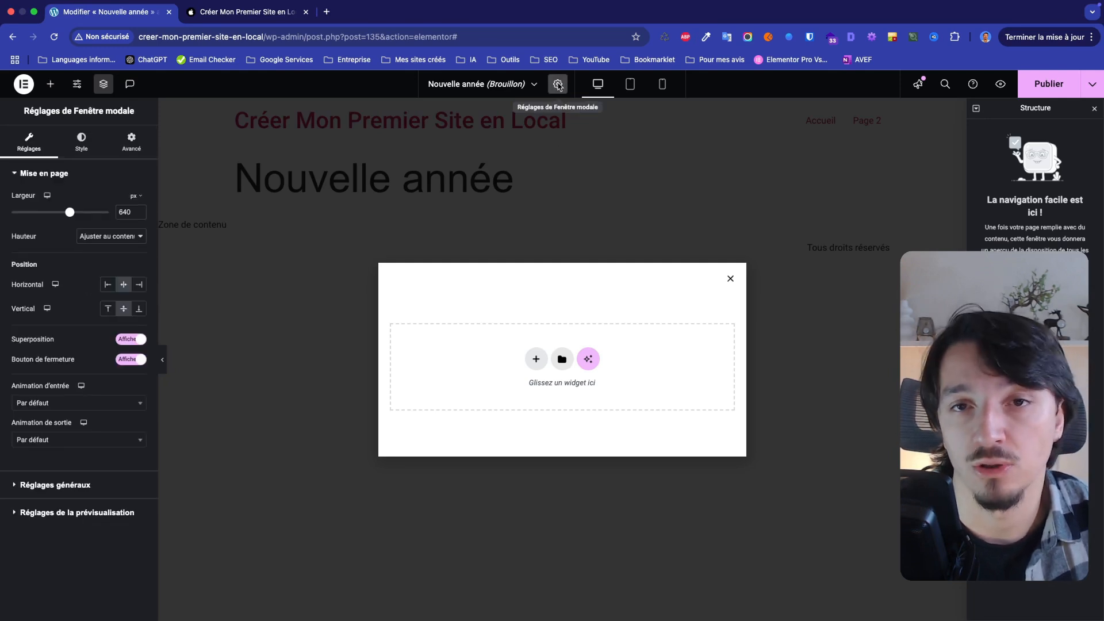
{"action": "double_click", "coordinate": [120, 217]}
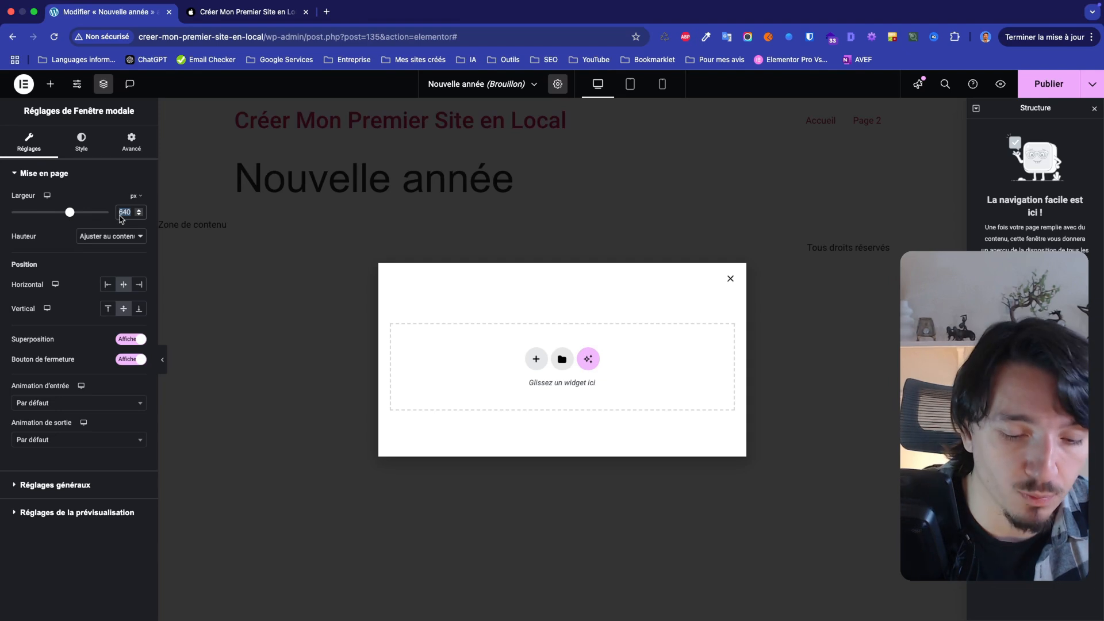
{"action": "type", "text": "1000"}
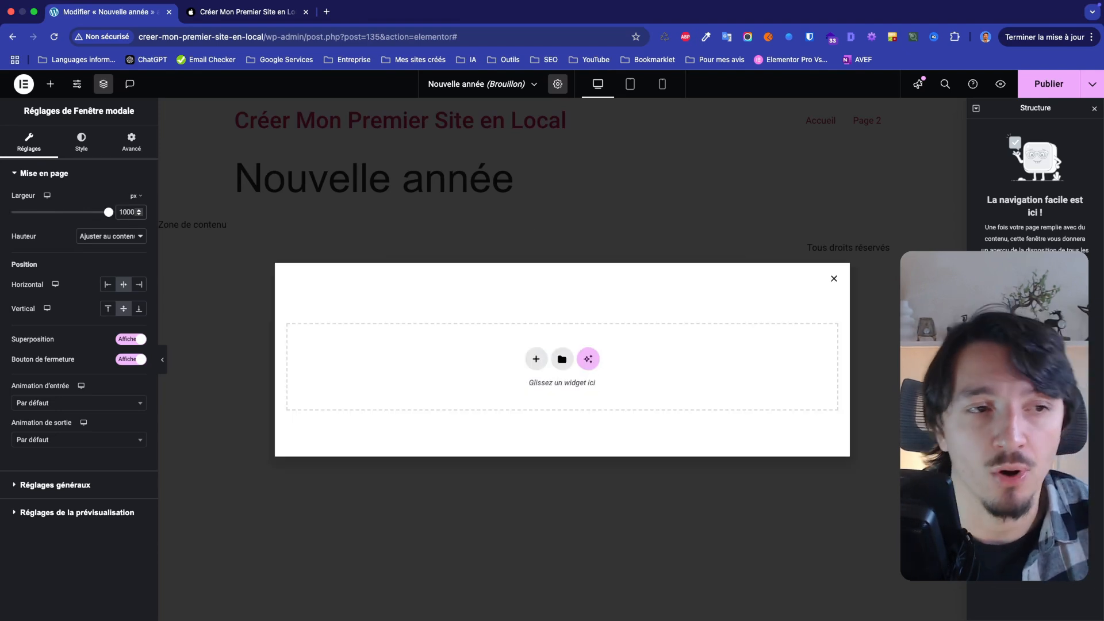
{"action": "left_click", "coordinate": [90, 242]}
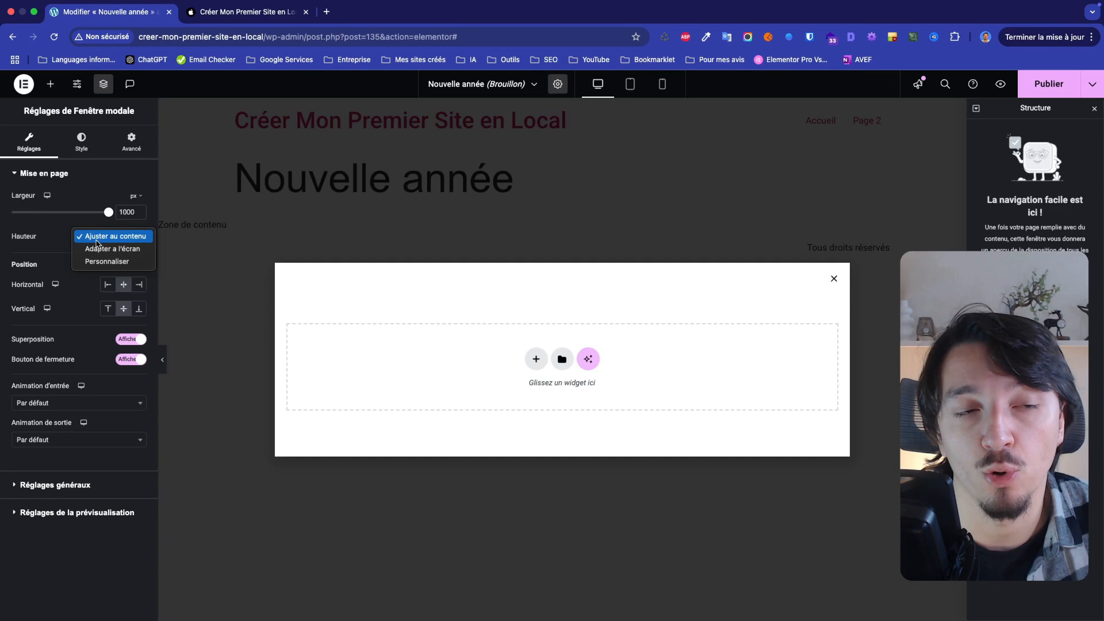
{"action": "left_click", "coordinate": [52, 242]}
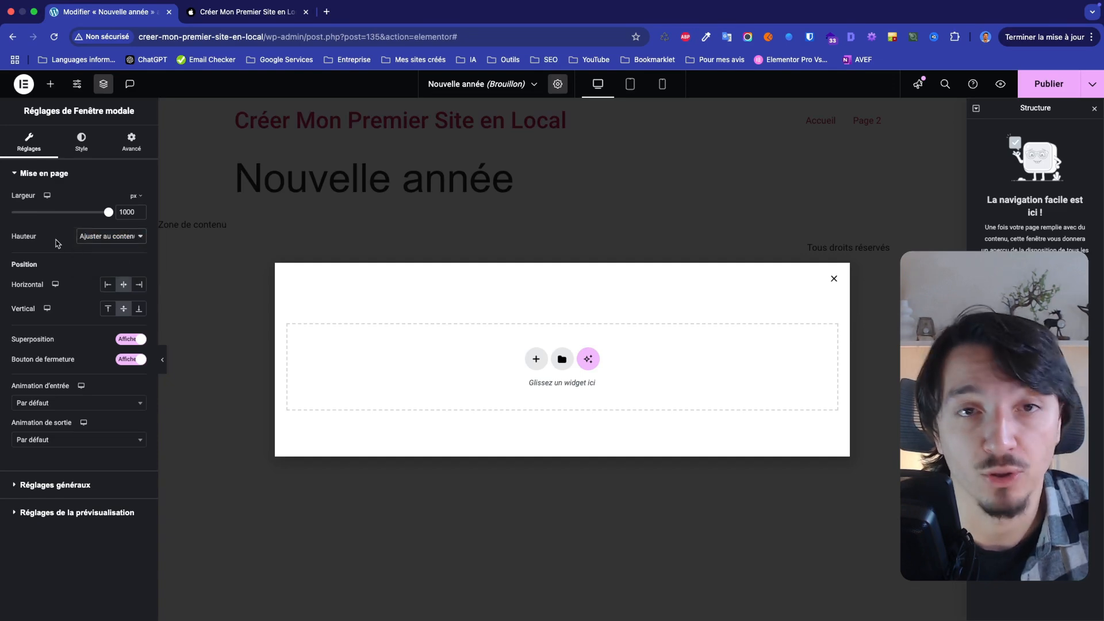
{"action": "left_click", "coordinate": [106, 287]}
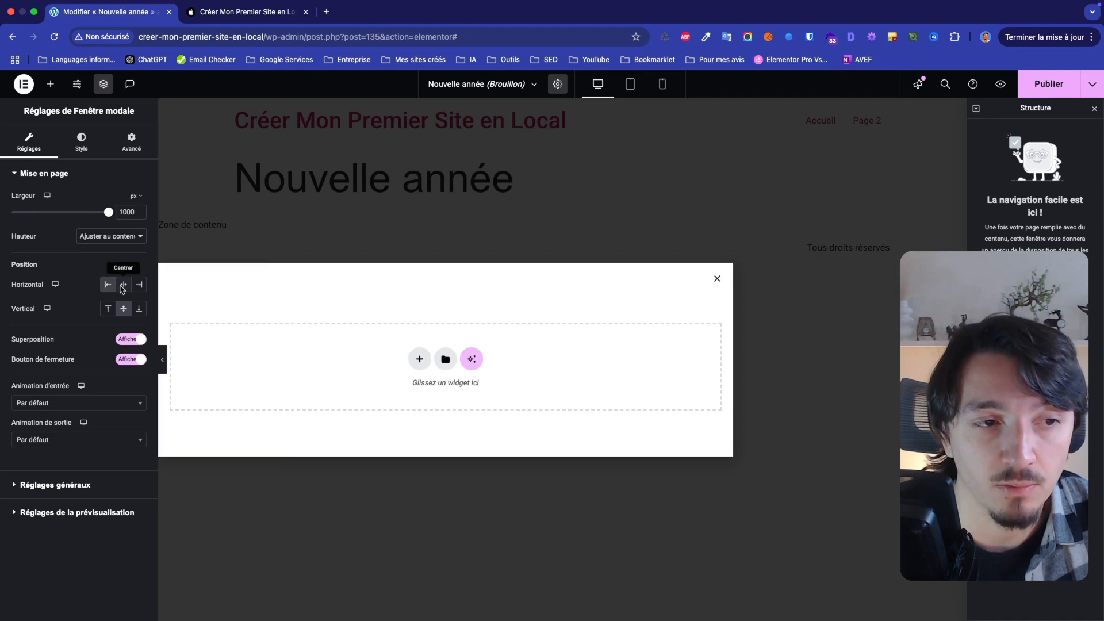
{"action": "left_click", "coordinate": [123, 286]}
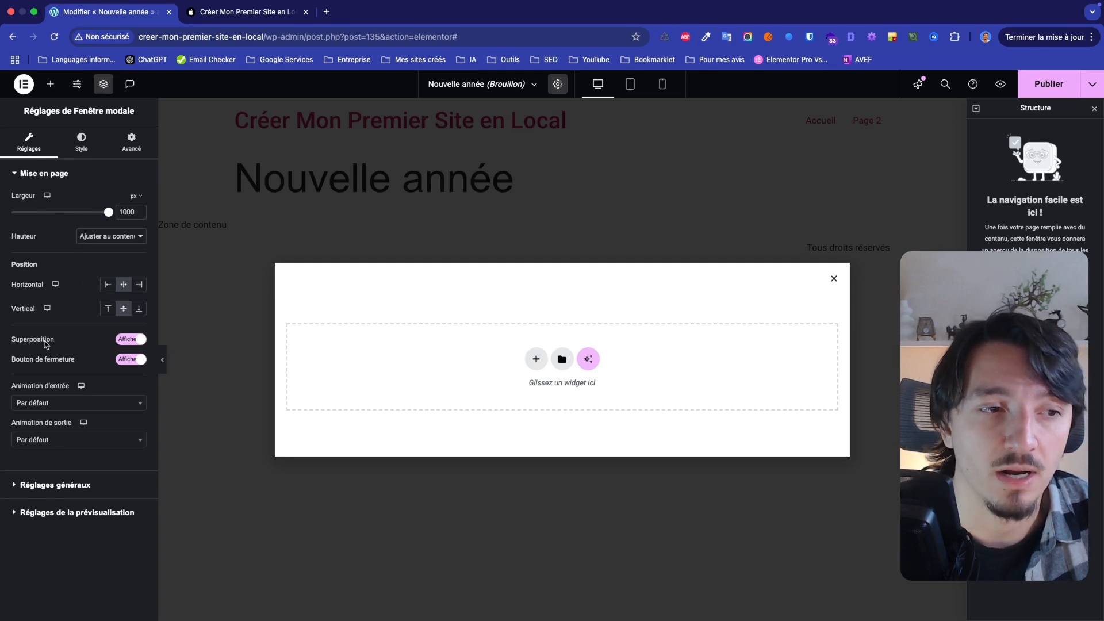
{"action": "left_click", "coordinate": [128, 344]}
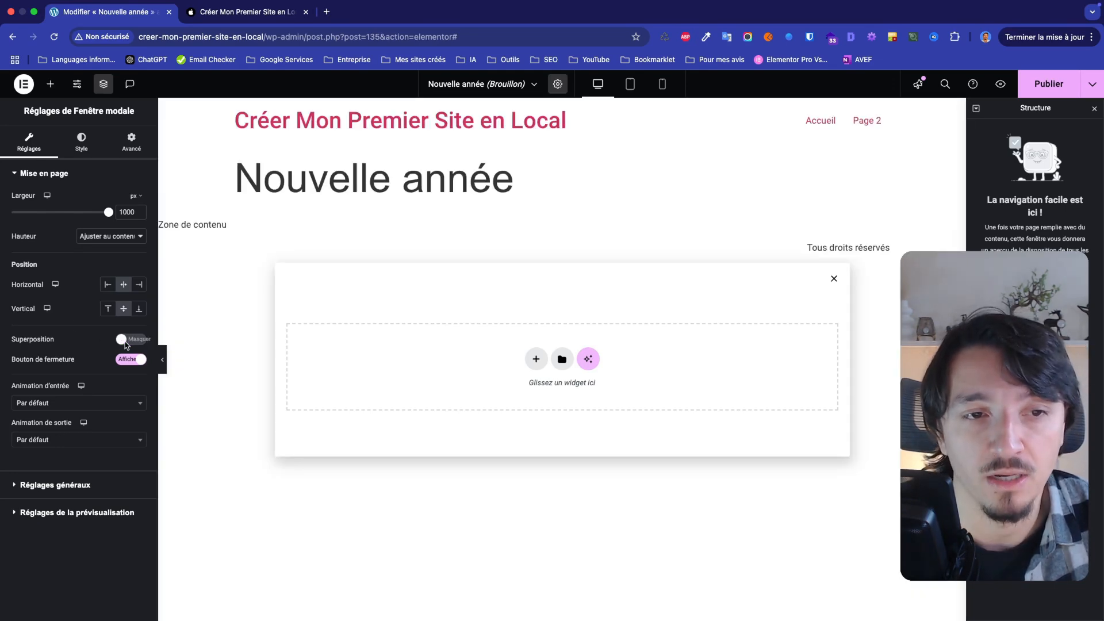
{"action": "left_click", "coordinate": [127, 341]}
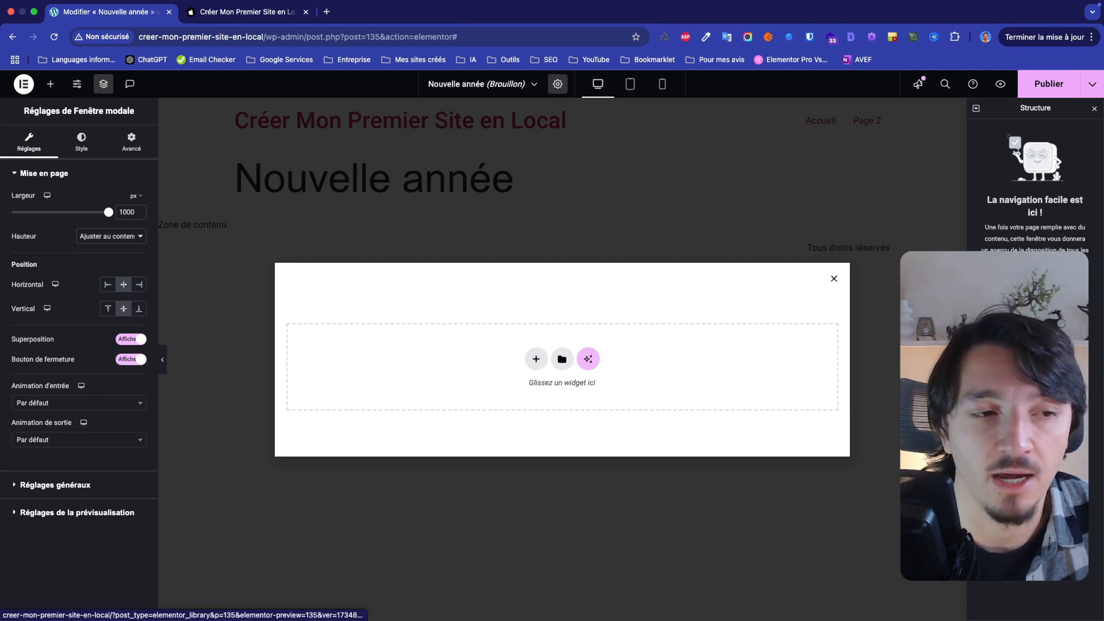
{"action": "left_click", "coordinate": [119, 362]}
{"action": "left_click", "coordinate": [123, 364]}
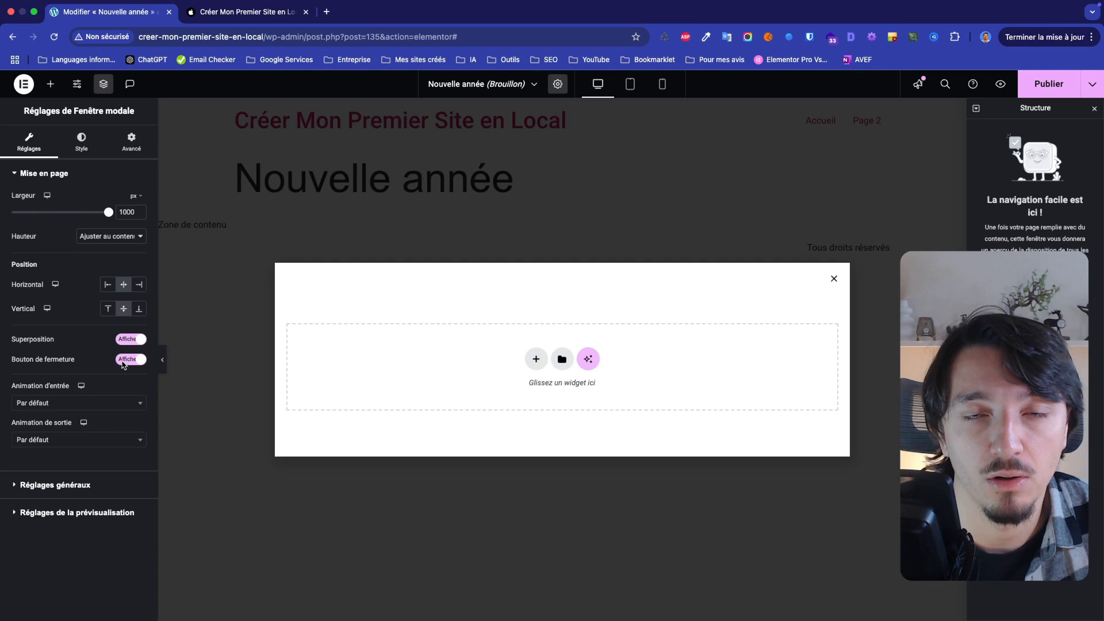
Set the modal's entrance animation to Fade In and its exit animation to Fade Out
{"action": "left_click", "coordinate": [76, 406]}
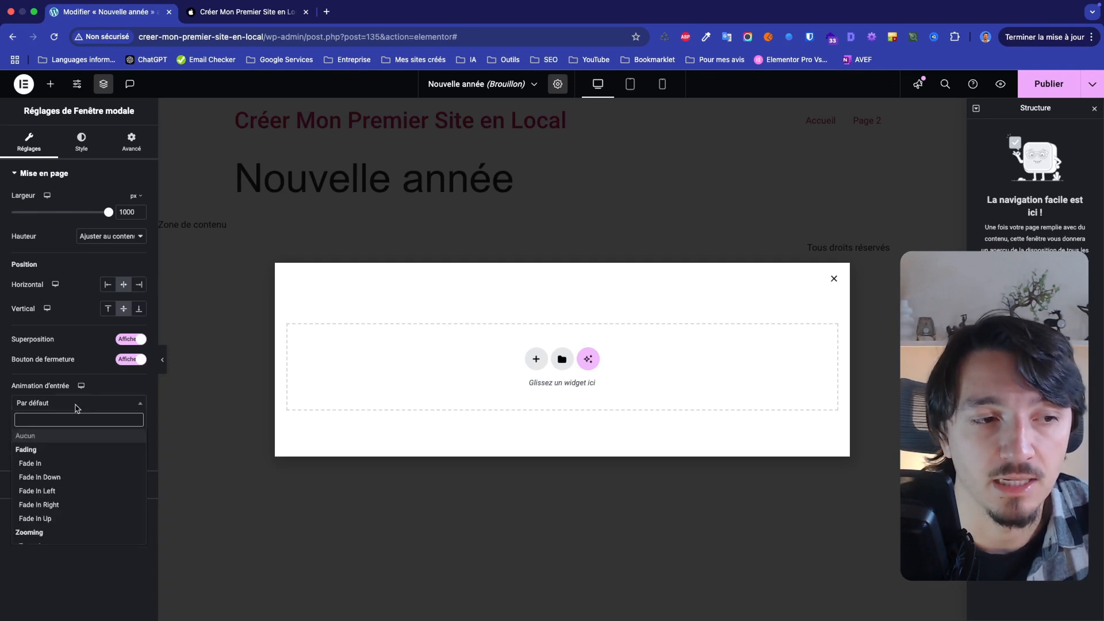
{"action": "left_click", "coordinate": [65, 468]}
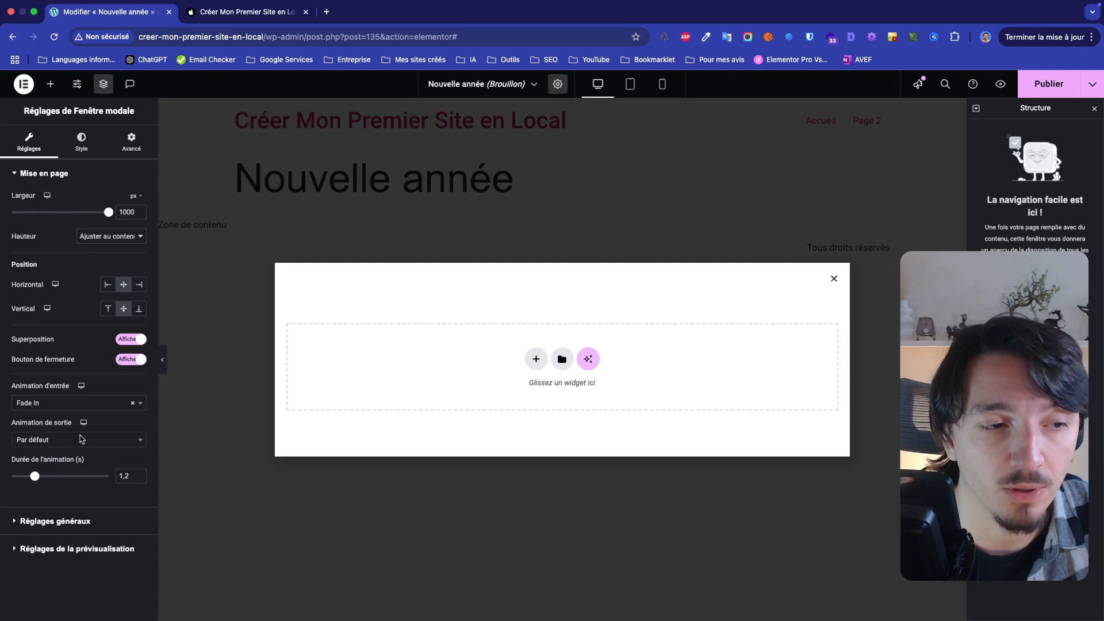
{"action": "left_click", "coordinate": [83, 440]}
{"action": "left_click", "coordinate": [49, 499]}
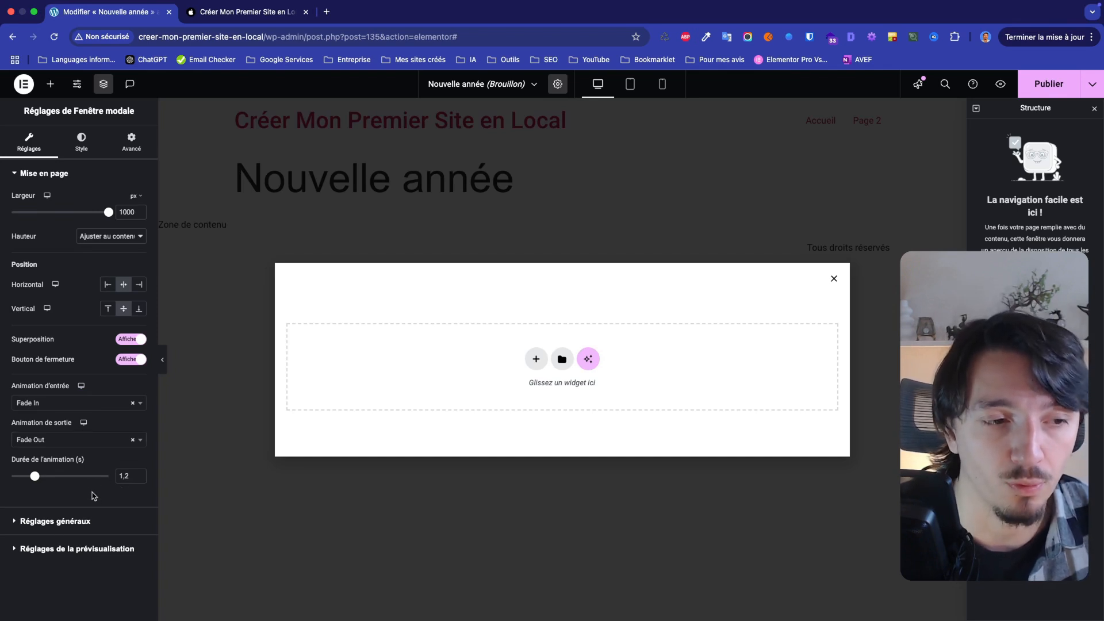
{"action": "left_click", "coordinate": [65, 522]}
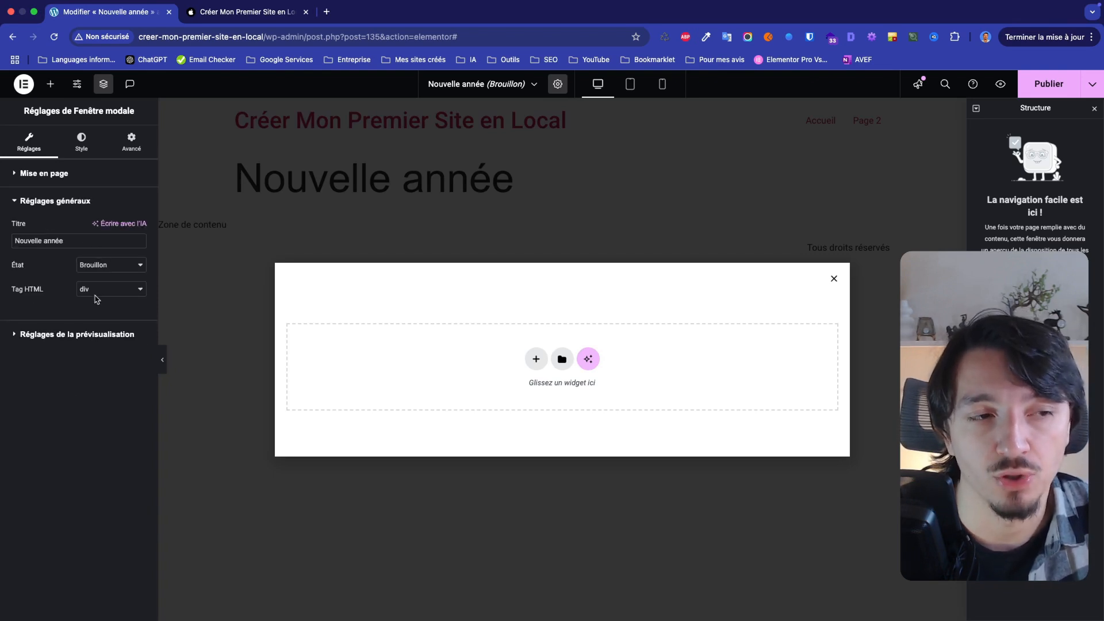
{"action": "left_click", "coordinate": [52, 332]}
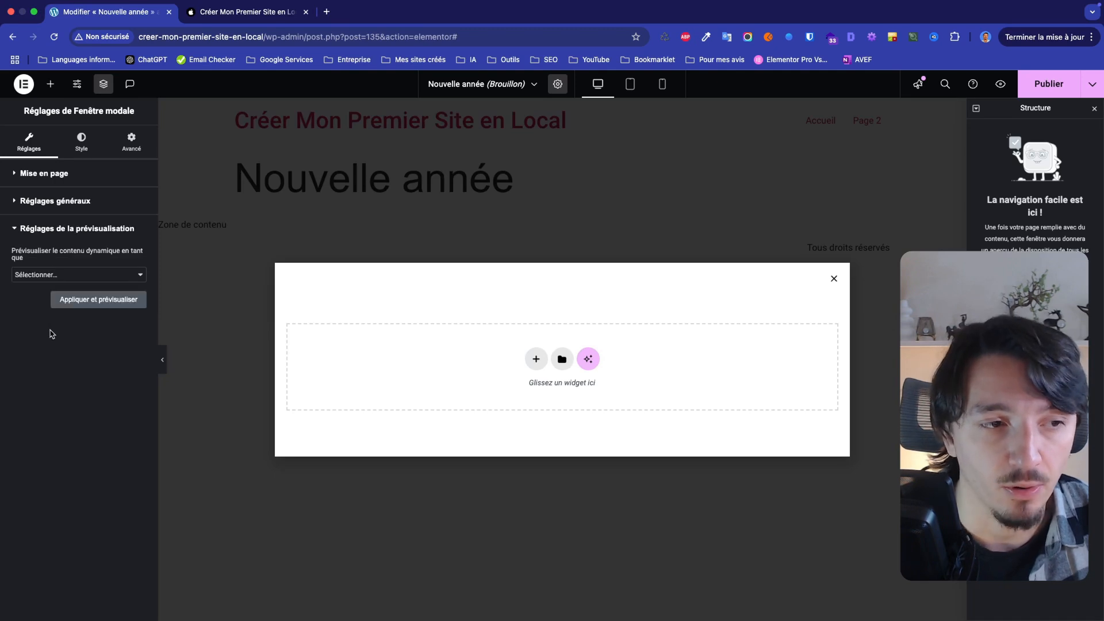
{"action": "left_click", "coordinate": [66, 277]}
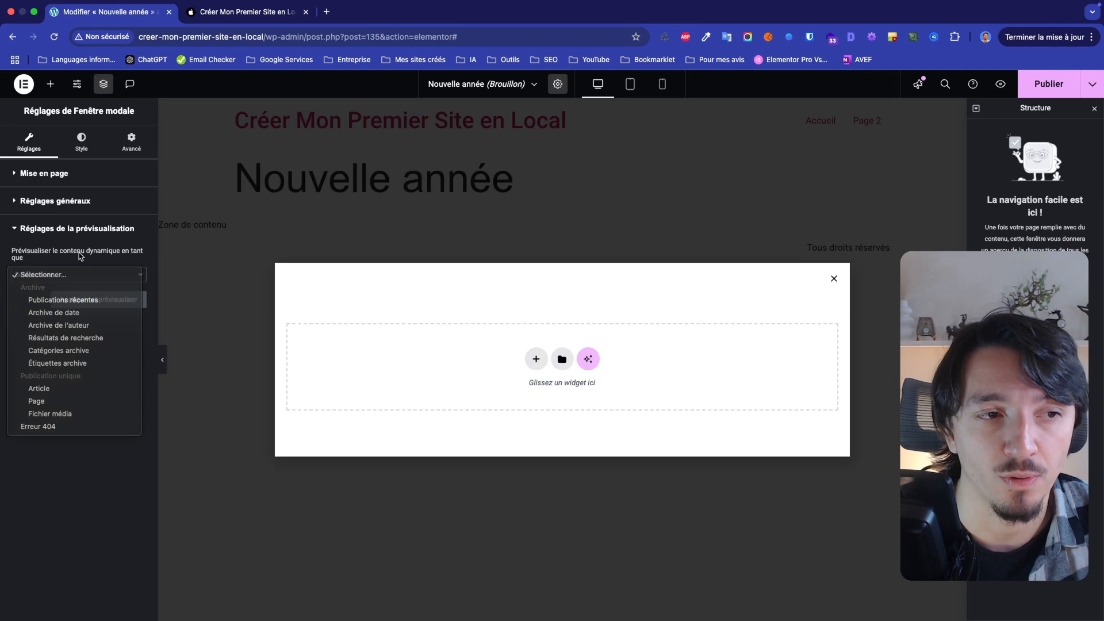
{"action": "left_click", "coordinate": [81, 256]}
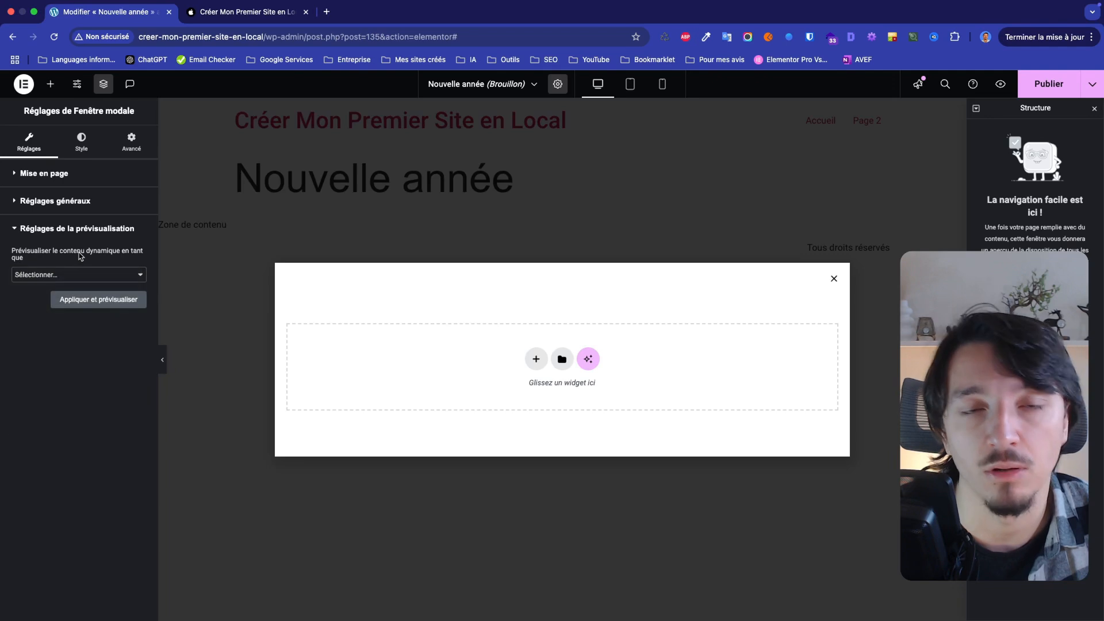
{"action": "left_click", "coordinate": [14, 229]}
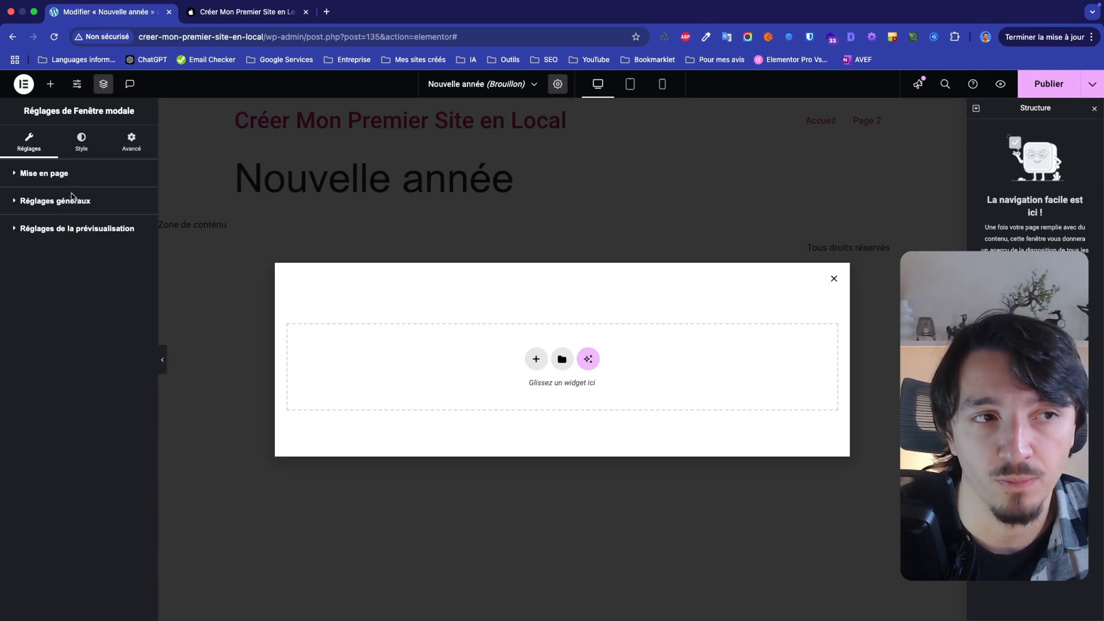
Style the modal window with an 8 px border radius on all corners and a classic background in the green global colour
{"action": "left_click", "coordinate": [77, 149]}
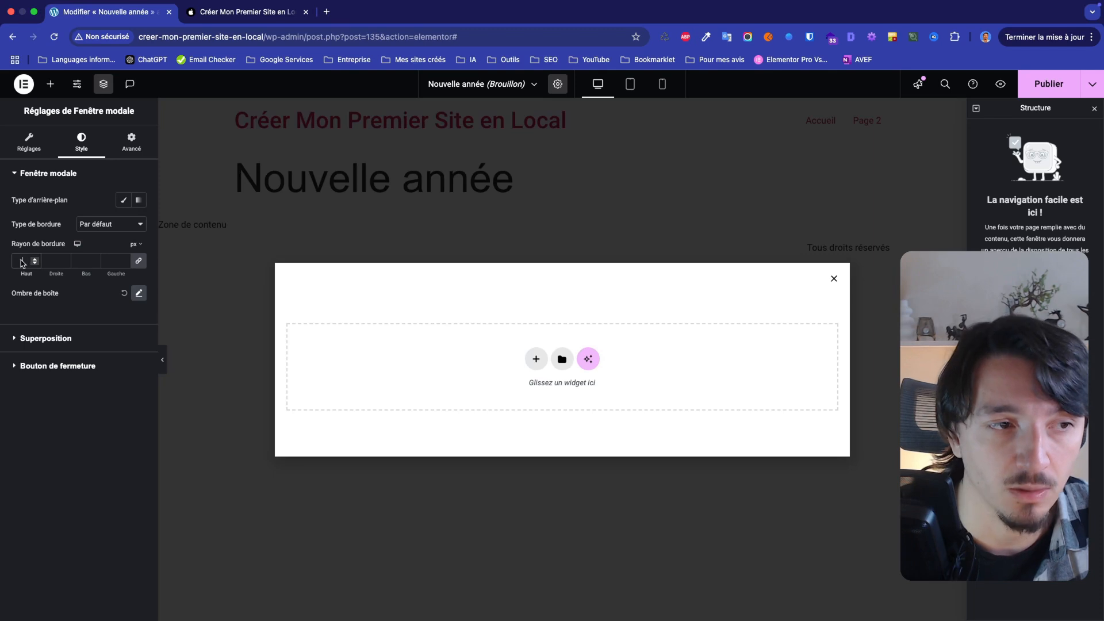
{"action": "type", "text": "8"}
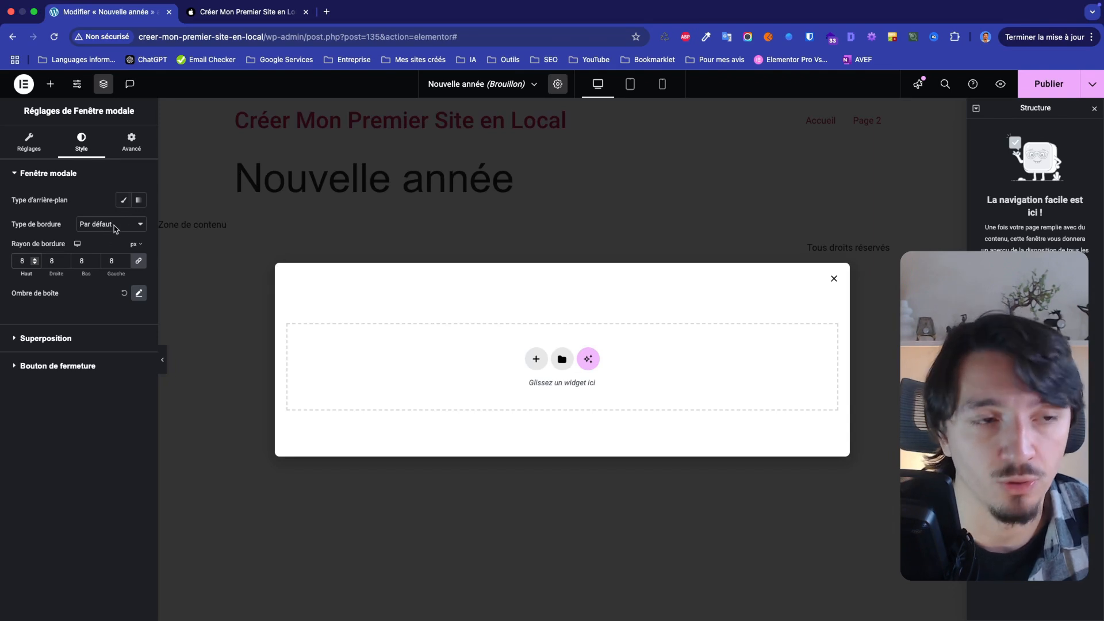
{"action": "left_click", "coordinate": [125, 202]}
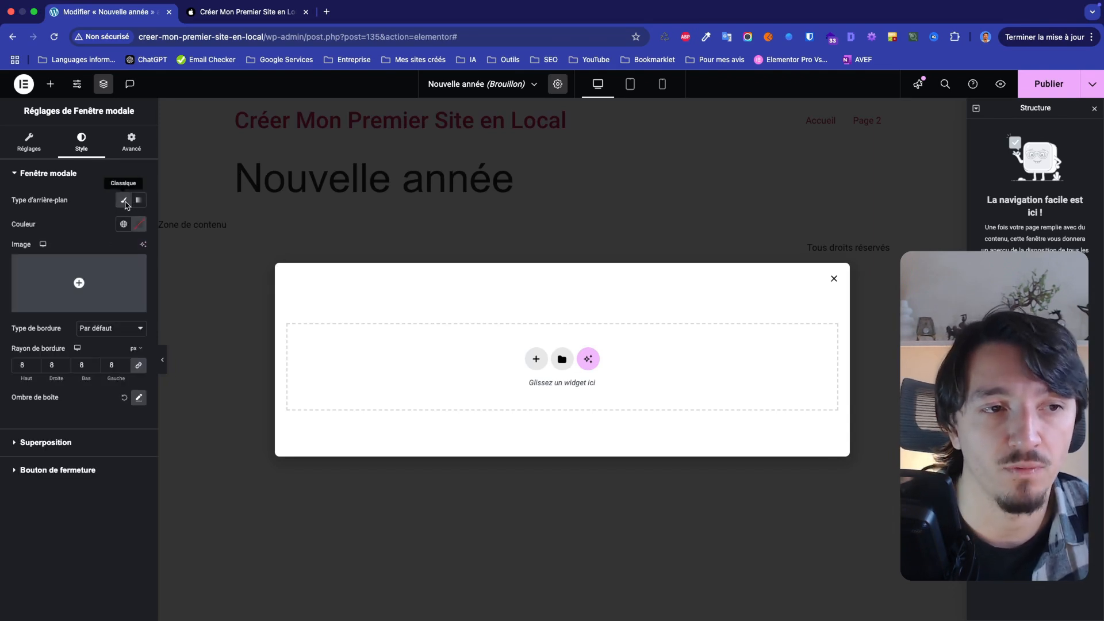
{"action": "left_click", "coordinate": [123, 224]}
{"action": "left_click", "coordinate": [86, 344]}
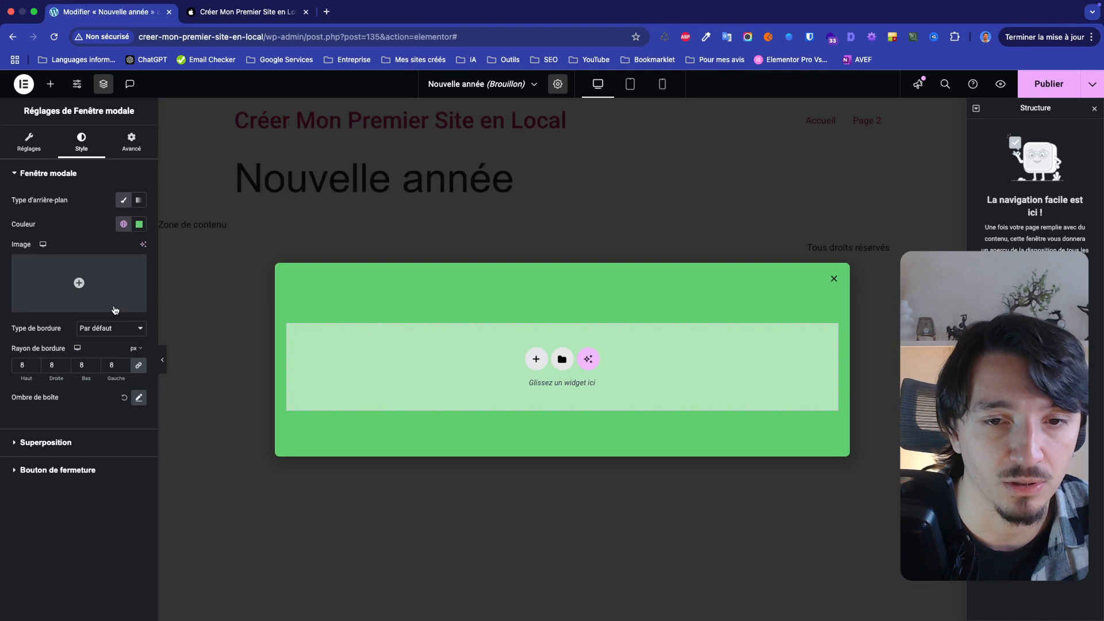
Use the dark teal party image from the media library as the modal's background, with its display size set to Couvrir
{"action": "left_click", "coordinate": [78, 290]}
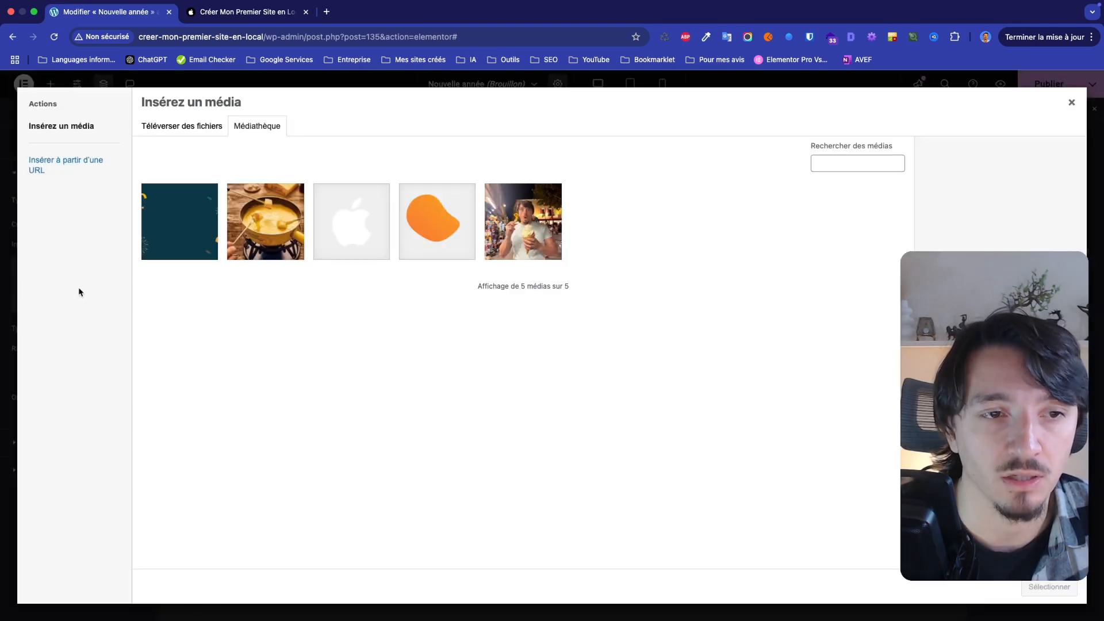
{"action": "left_click", "coordinate": [199, 248]}
{"action": "left_click", "coordinate": [1029, 585]}
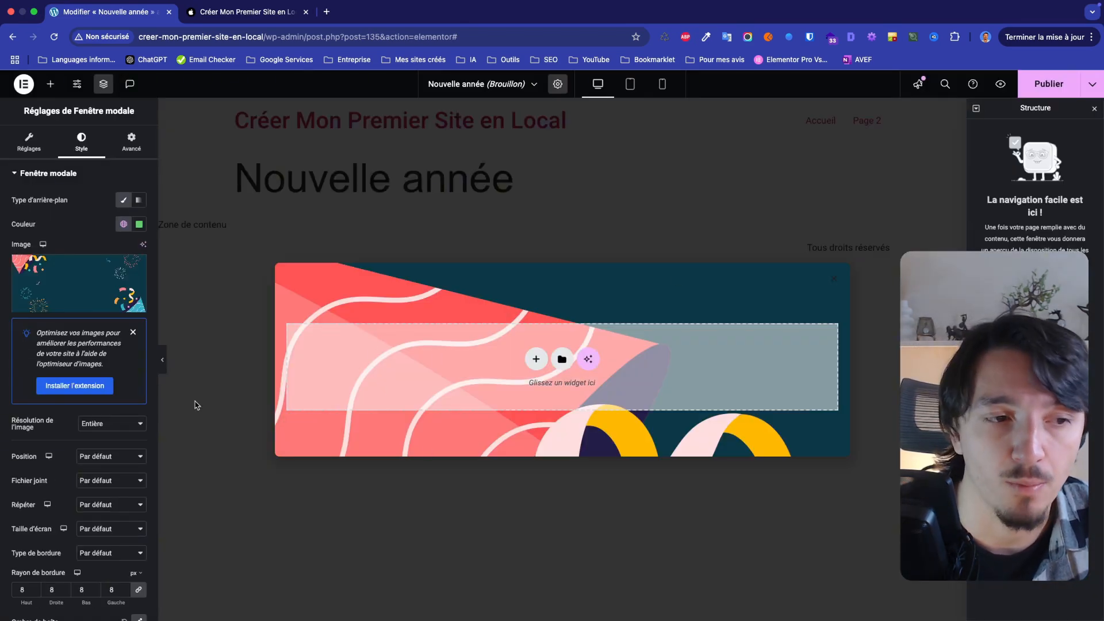
{"action": "scroll", "coordinate": [62, 467], "scroll_direction": "down", "scroll_amount": 3}
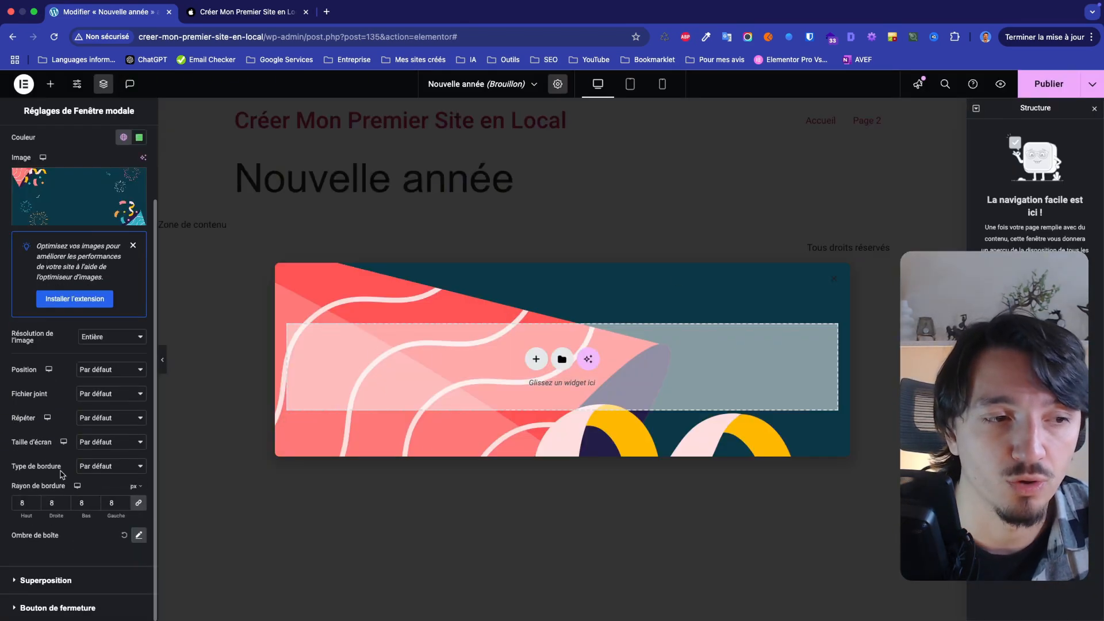
{"action": "left_click", "coordinate": [95, 446]}
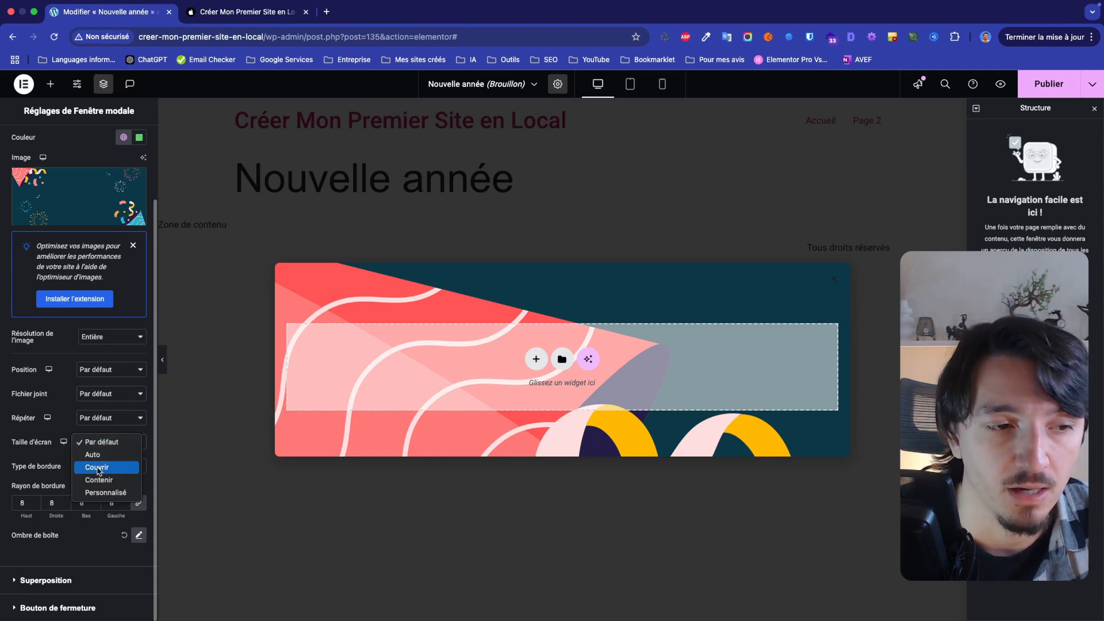
{"action": "left_click", "coordinate": [96, 468]}
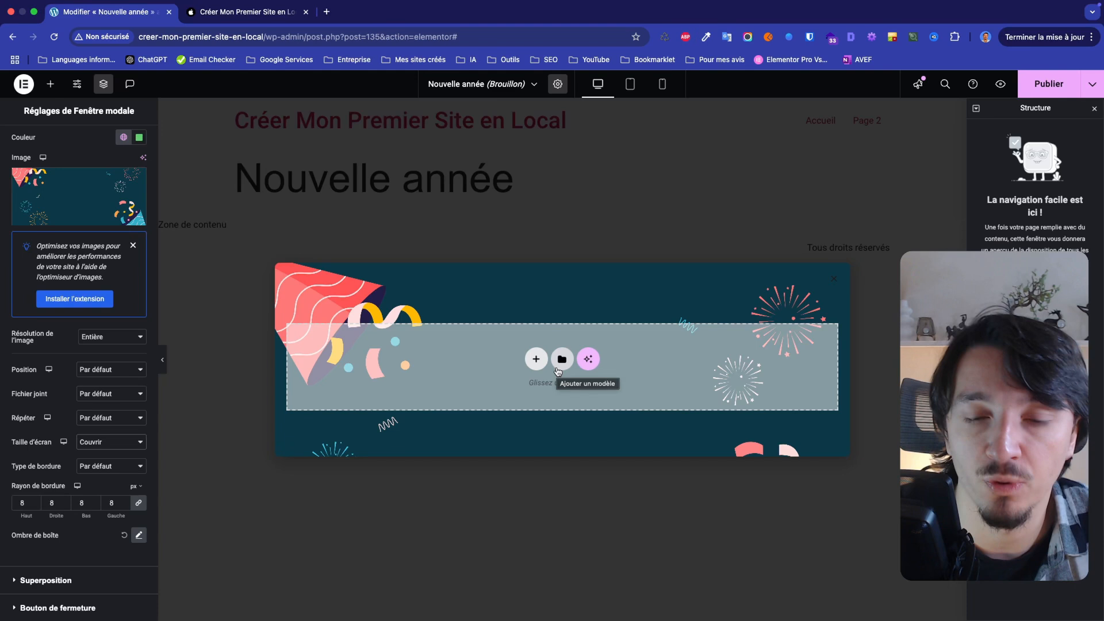
Set the colour of the overlay behind the modal to rgba(0, 0, 0, 0.5)
{"action": "left_click", "coordinate": [65, 578]}
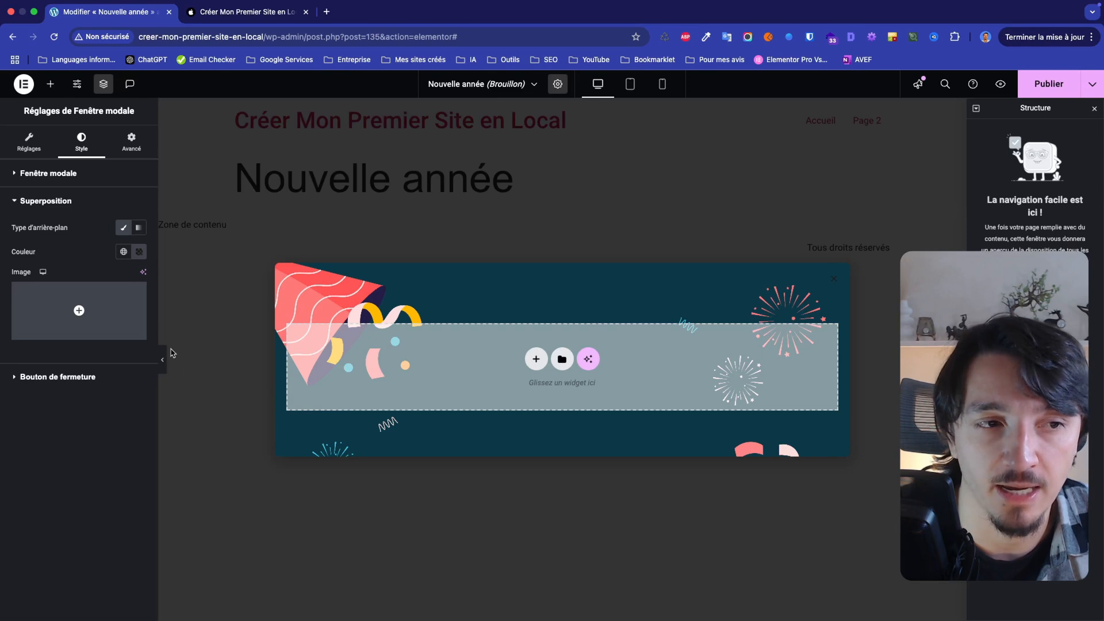
{"action": "left_click", "coordinate": [139, 254]}
{"action": "left_click", "coordinate": [183, 417]}
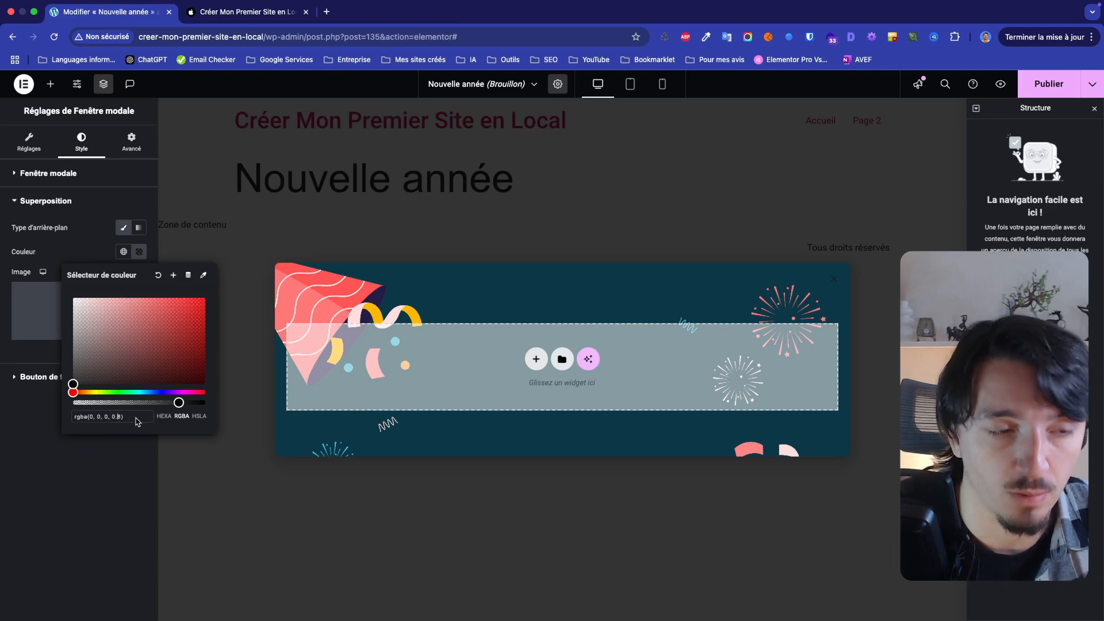
{"action": "type", "text": "5"}
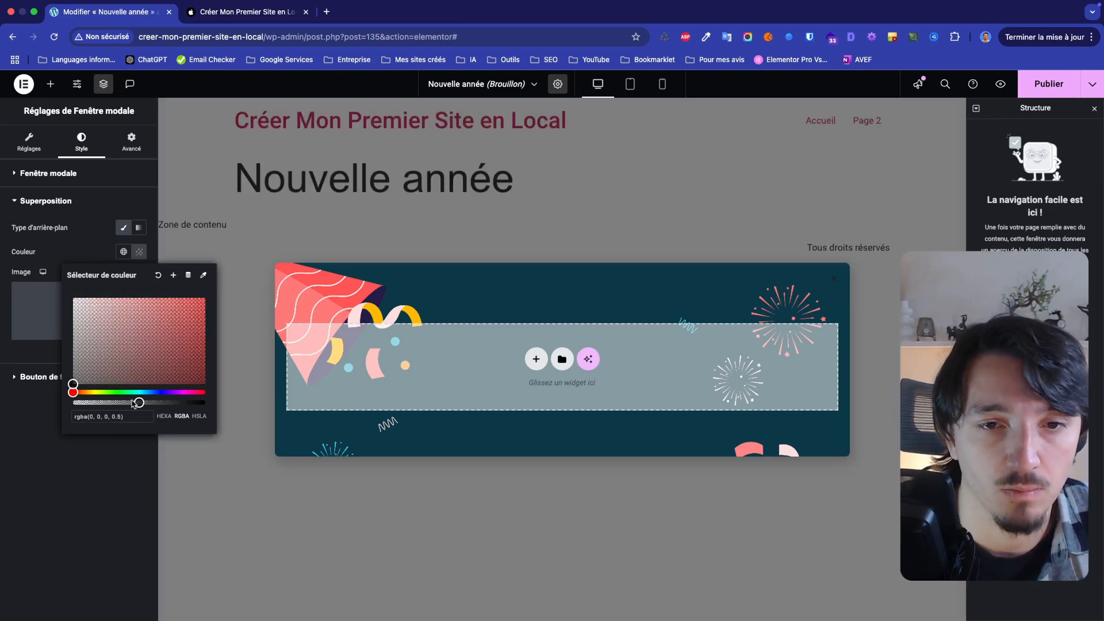
Try the close button's position as À l'extérieur and return it to À l'intérieur
{"action": "left_click", "coordinate": [104, 486]}
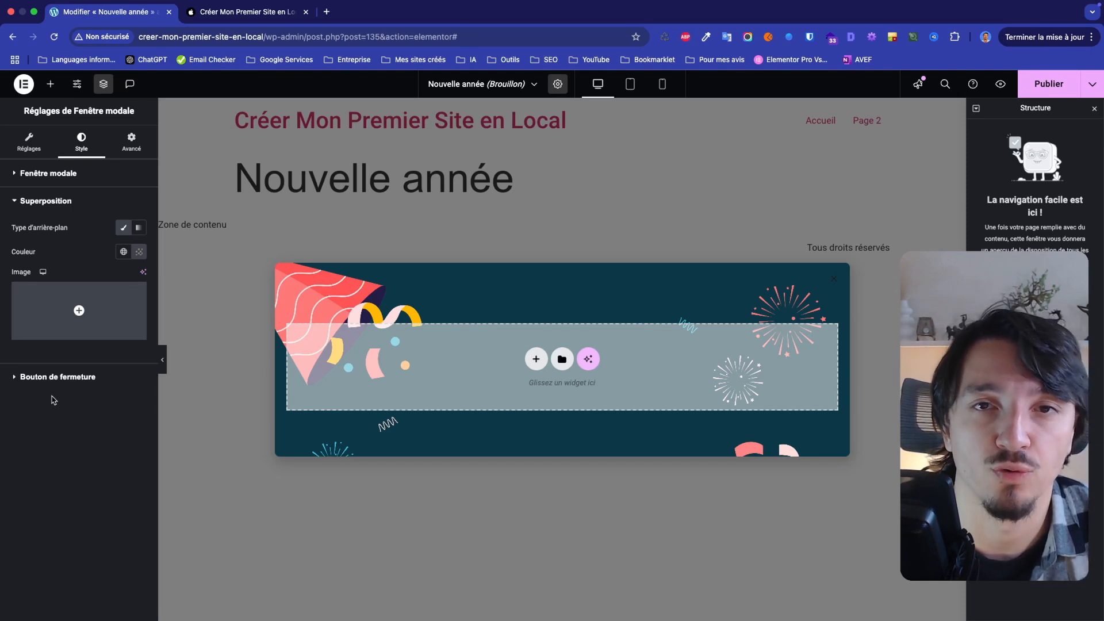
{"action": "left_click", "coordinate": [43, 381]}
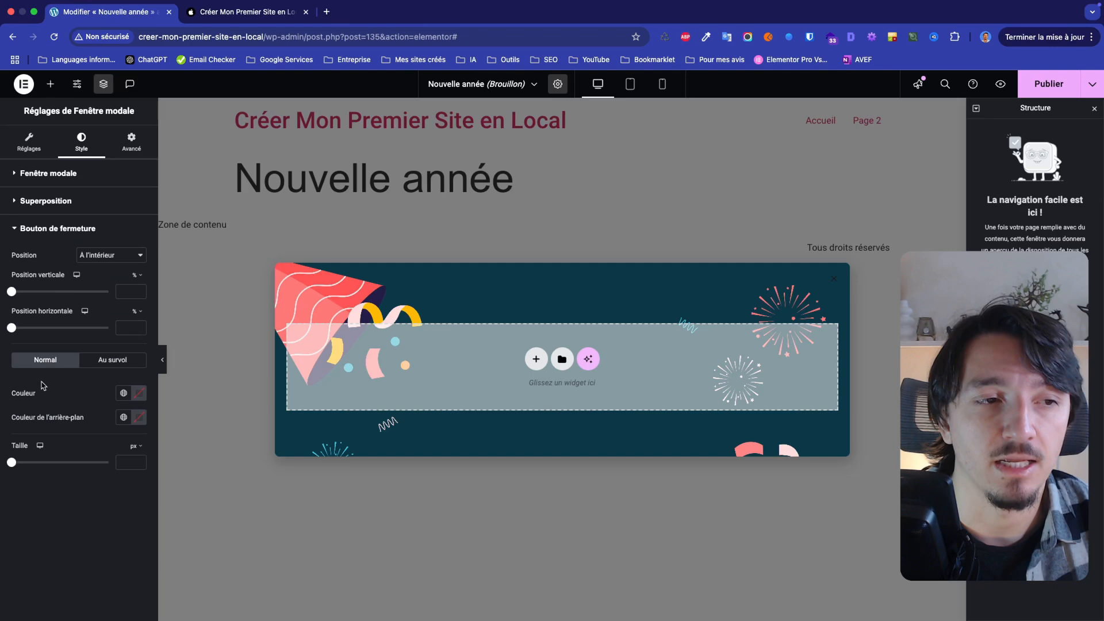
{"action": "left_click", "coordinate": [95, 257]}
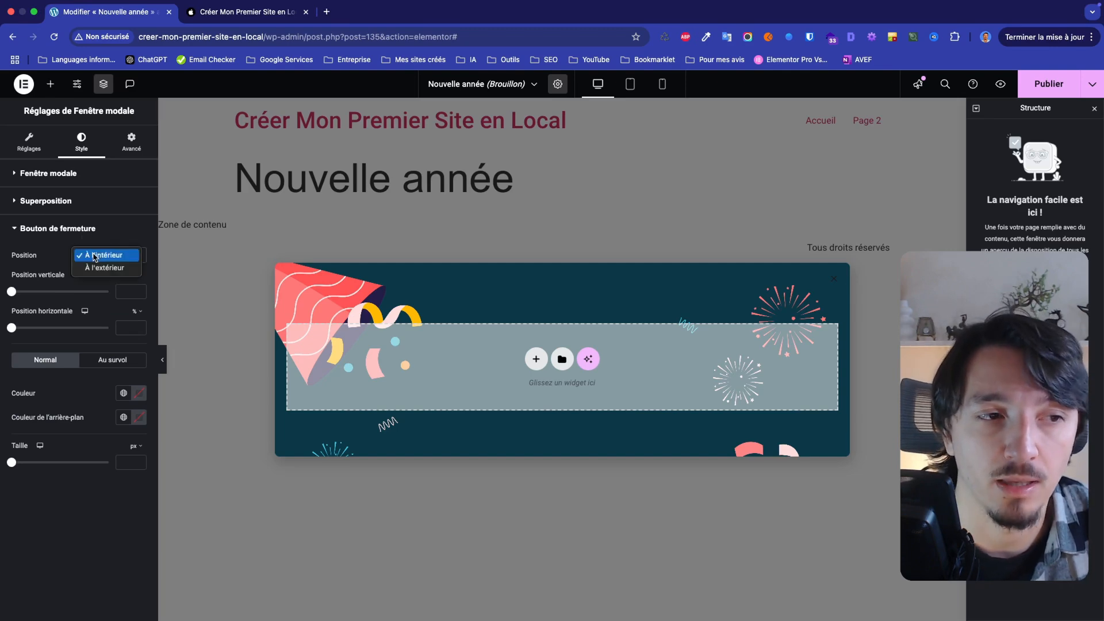
{"action": "left_click", "coordinate": [96, 269]}
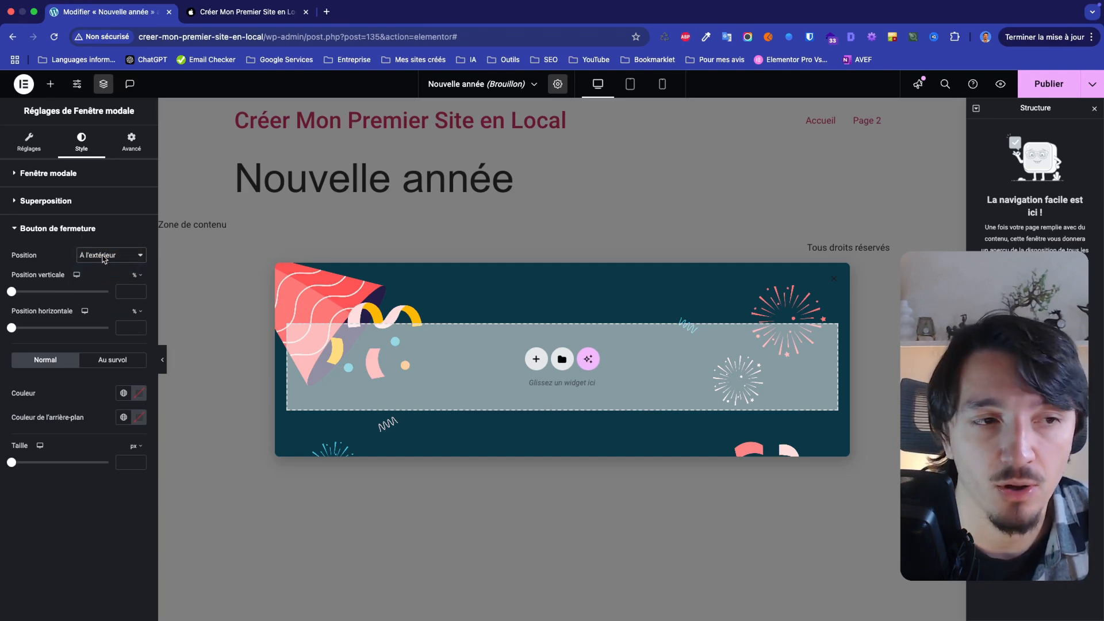
{"action": "left_click", "coordinate": [104, 255]}
{"action": "left_click", "coordinate": [111, 245]}
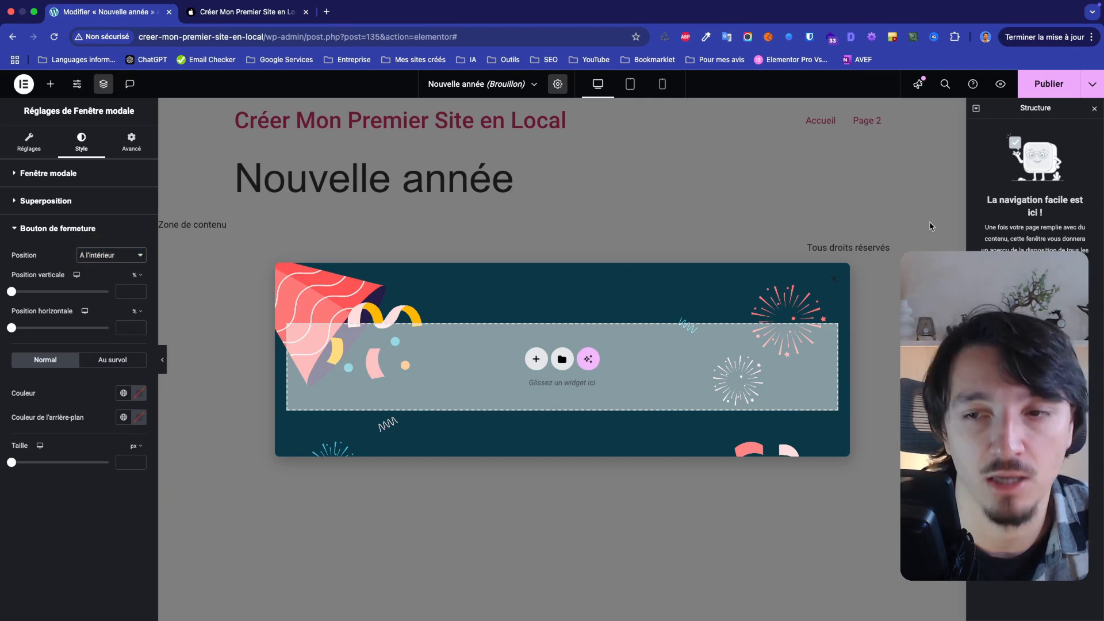
Set the close button's normal colour to white, #fff
{"action": "left_click", "coordinate": [123, 393]}
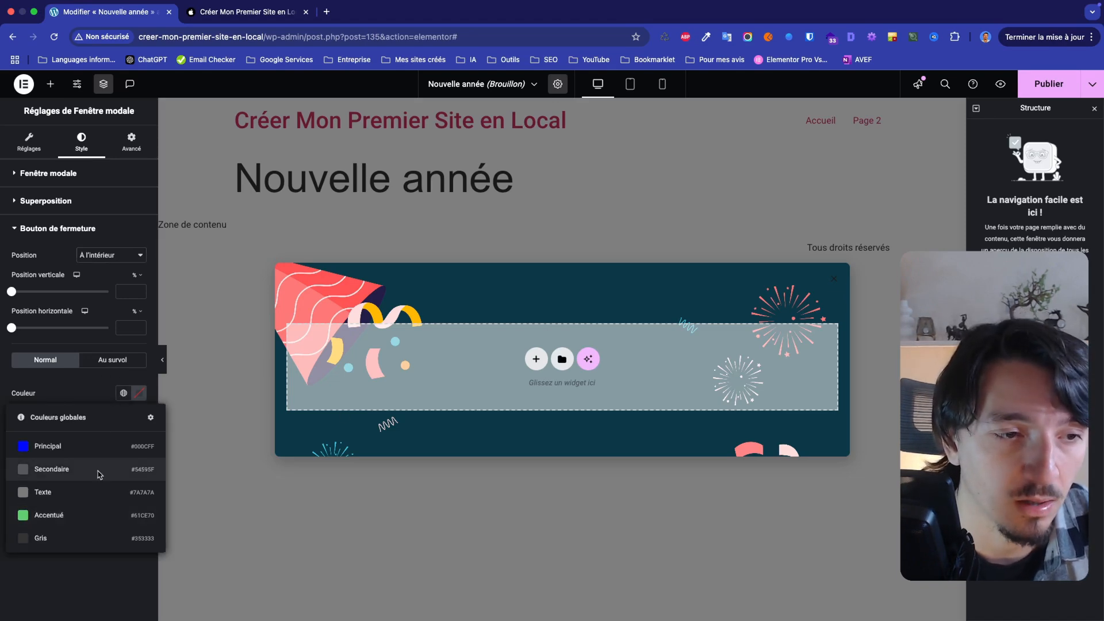
{"action": "left_click", "coordinate": [140, 393]}
{"action": "type", "text": "#fff"}
{"action": "left_click", "coordinate": [20, 540]}
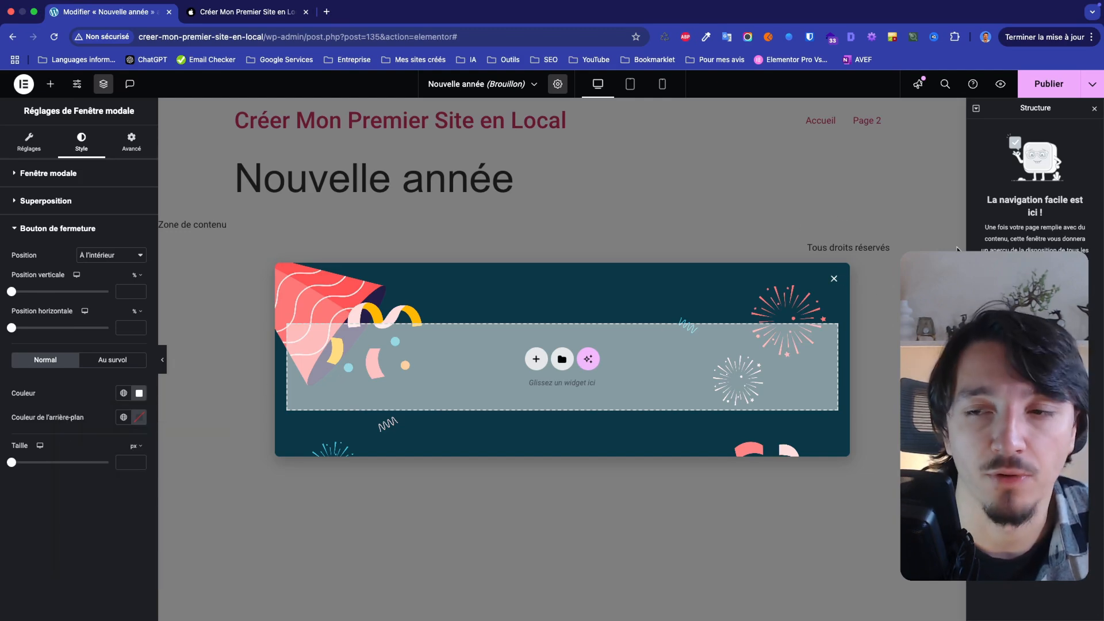
Try the Désactiver le défilement de page option in the modal's advanced settings and switch it off again
{"action": "left_click", "coordinate": [131, 141]}
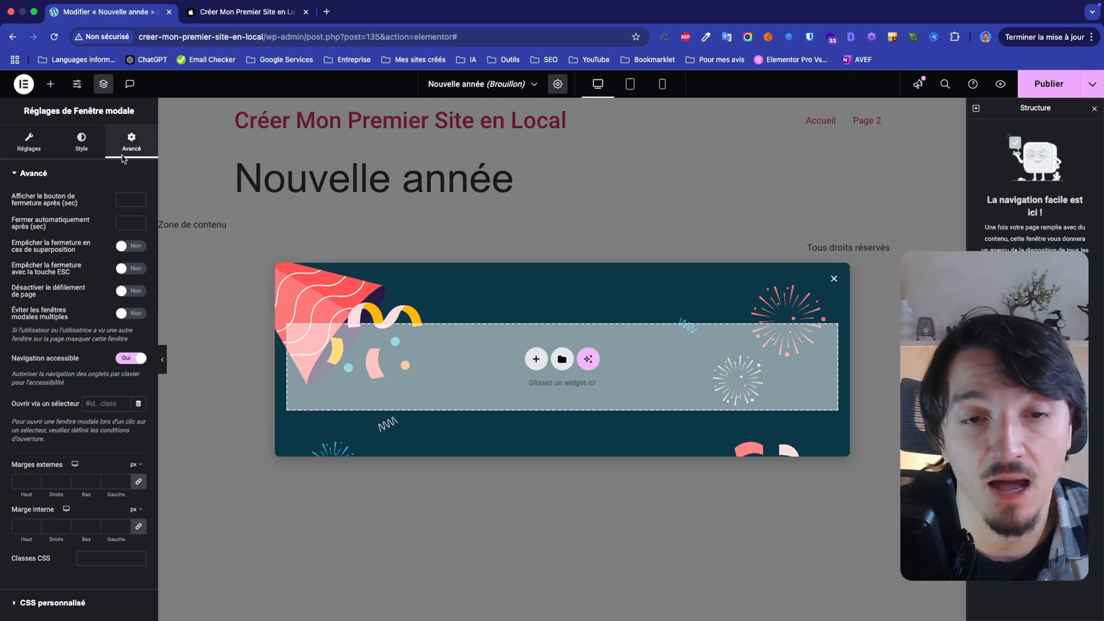
{"action": "left_click", "coordinate": [126, 202]}
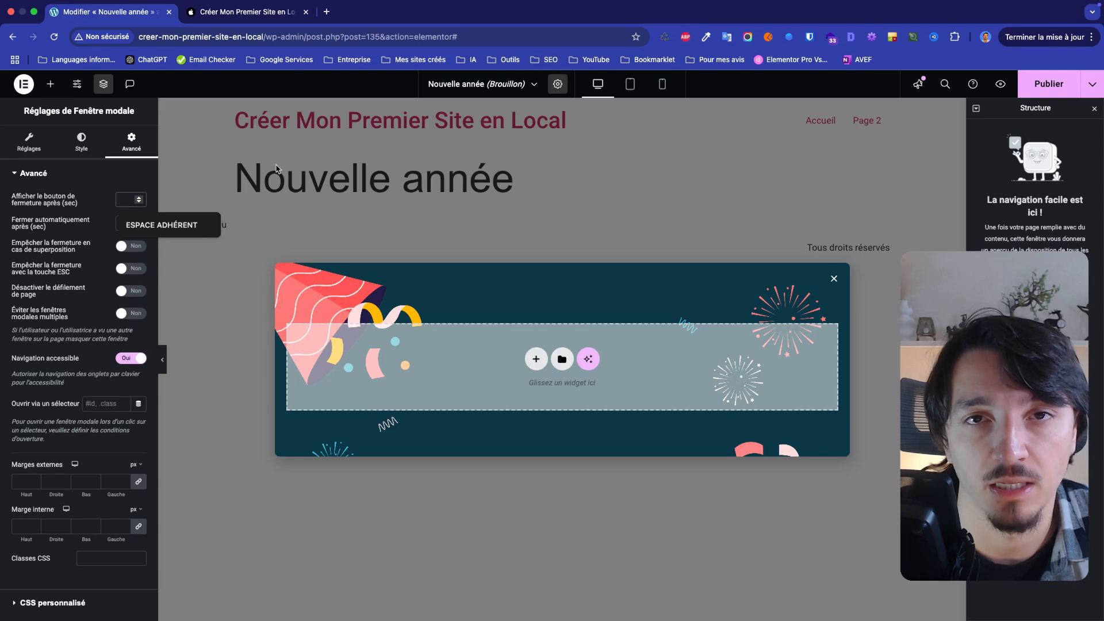
{"action": "left_click", "coordinate": [68, 221]}
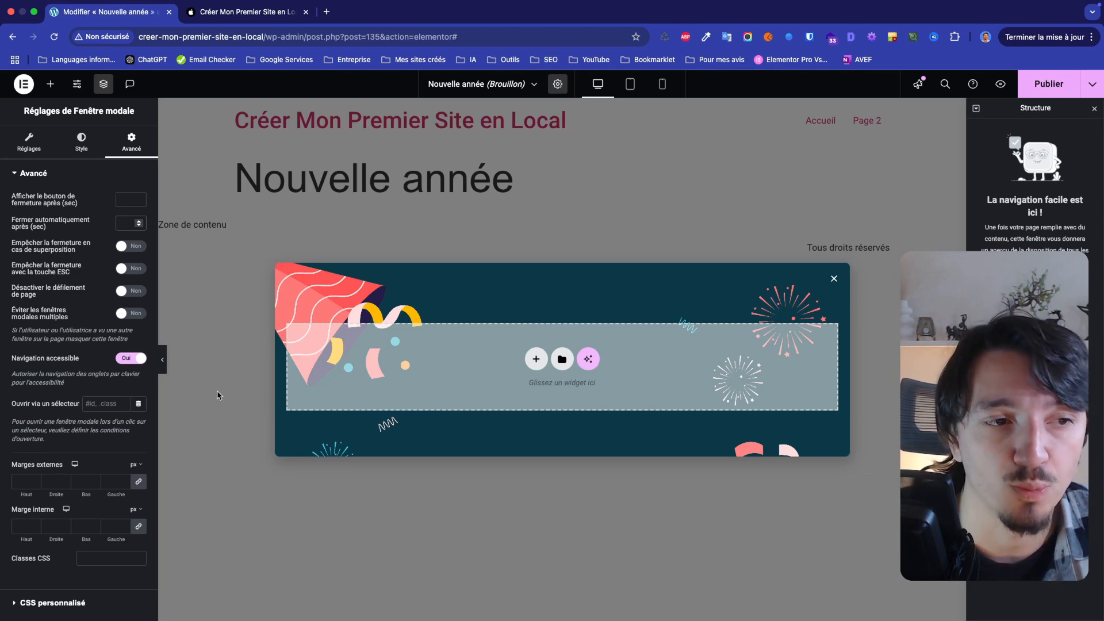
{"action": "left_click", "coordinate": [138, 292]}
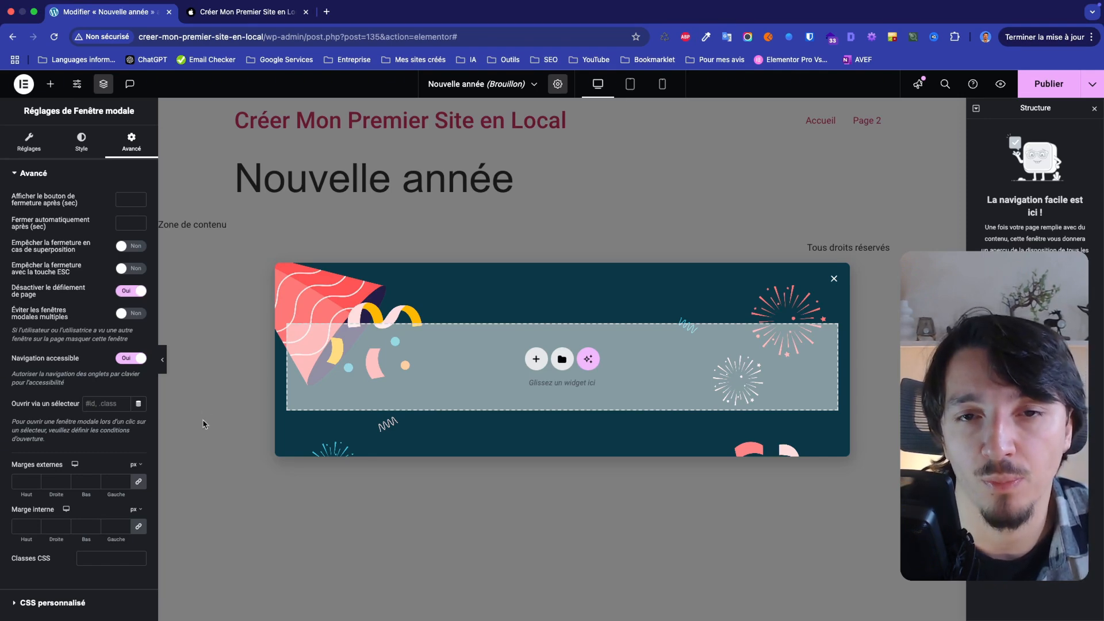
{"action": "left_click", "coordinate": [137, 294]}
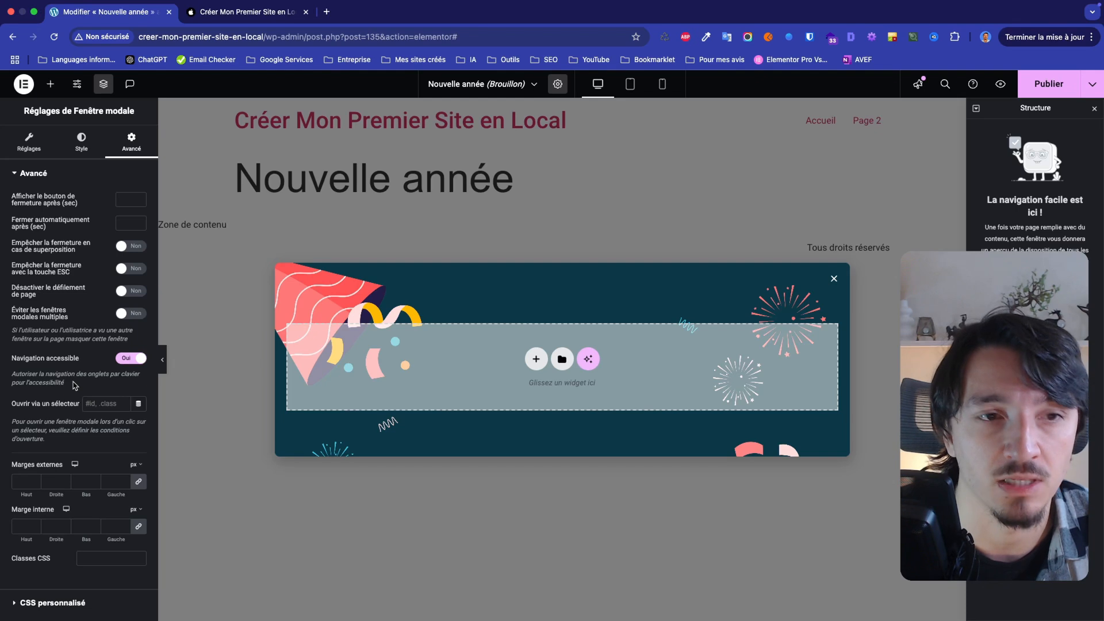
{"action": "left_click", "coordinate": [97, 407]}
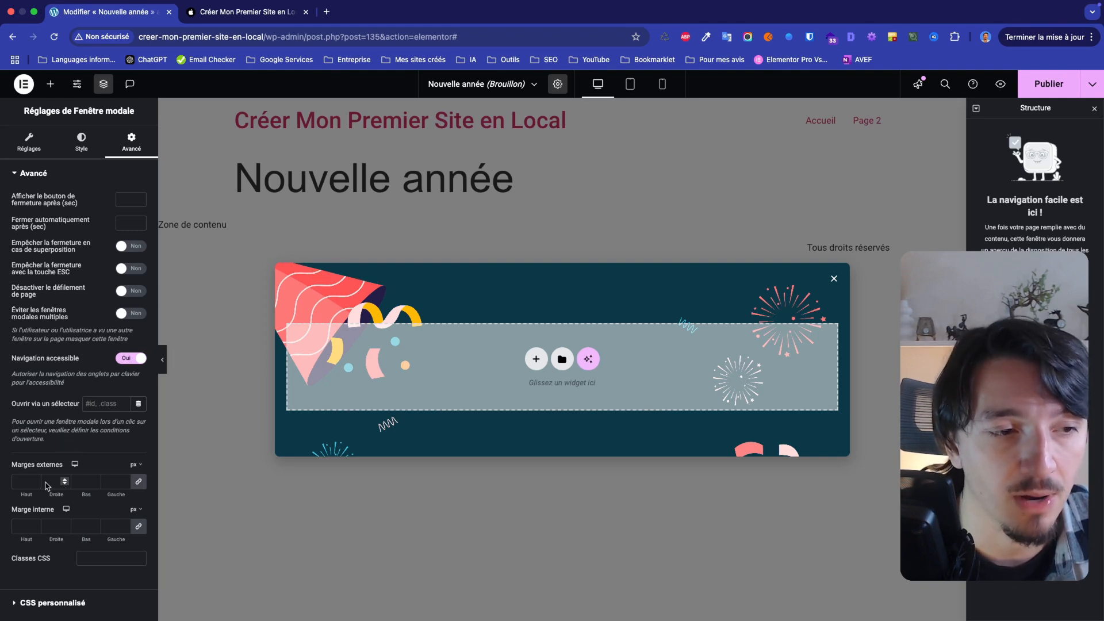
Unlink the modal's inner margins and set them to 100 px top and bottom and 20 px right and left
{"action": "left_click", "coordinate": [55, 527]}
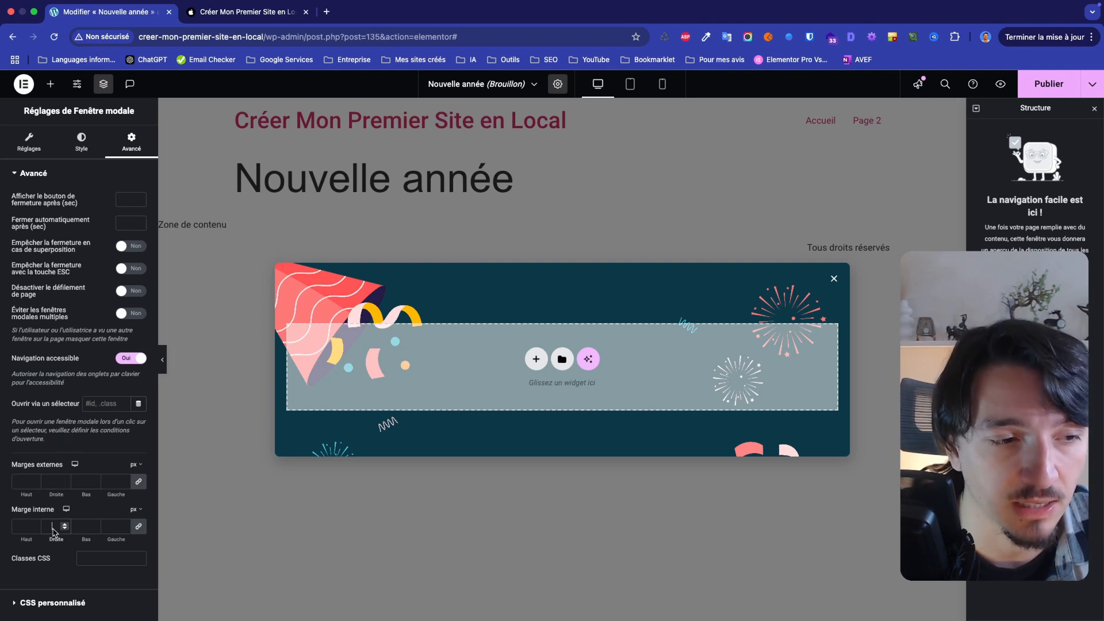
{"action": "left_click", "coordinate": [140, 529]}
{"action": "left_click", "coordinate": [25, 526]}
{"action": "type", "text": "100"}
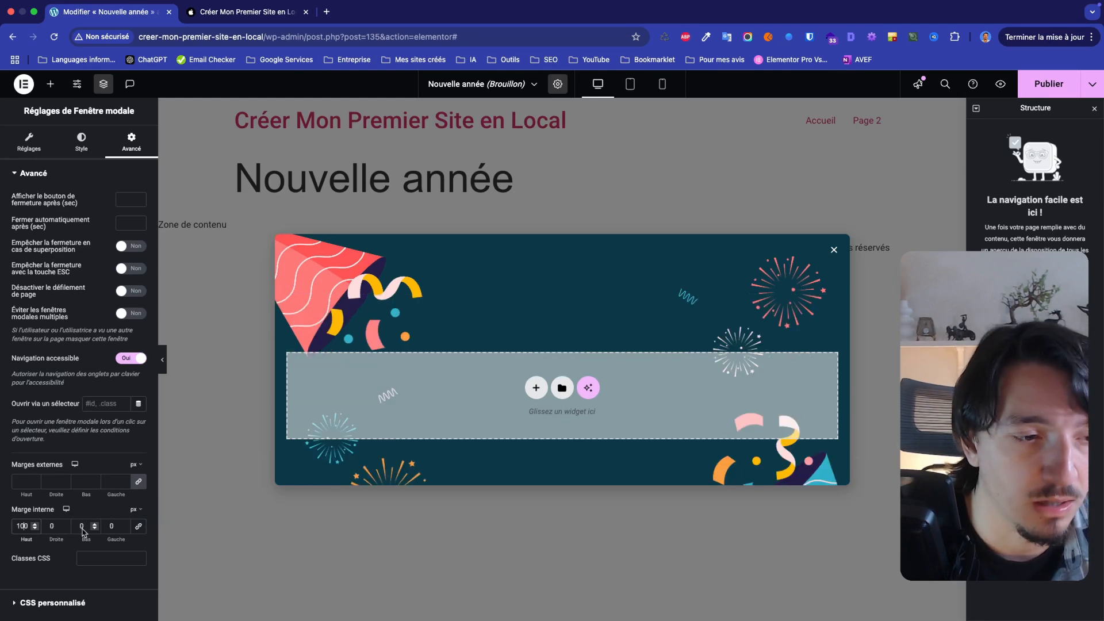
{"action": "left_click", "coordinate": [79, 528]}
{"action": "type", "text": "100"}
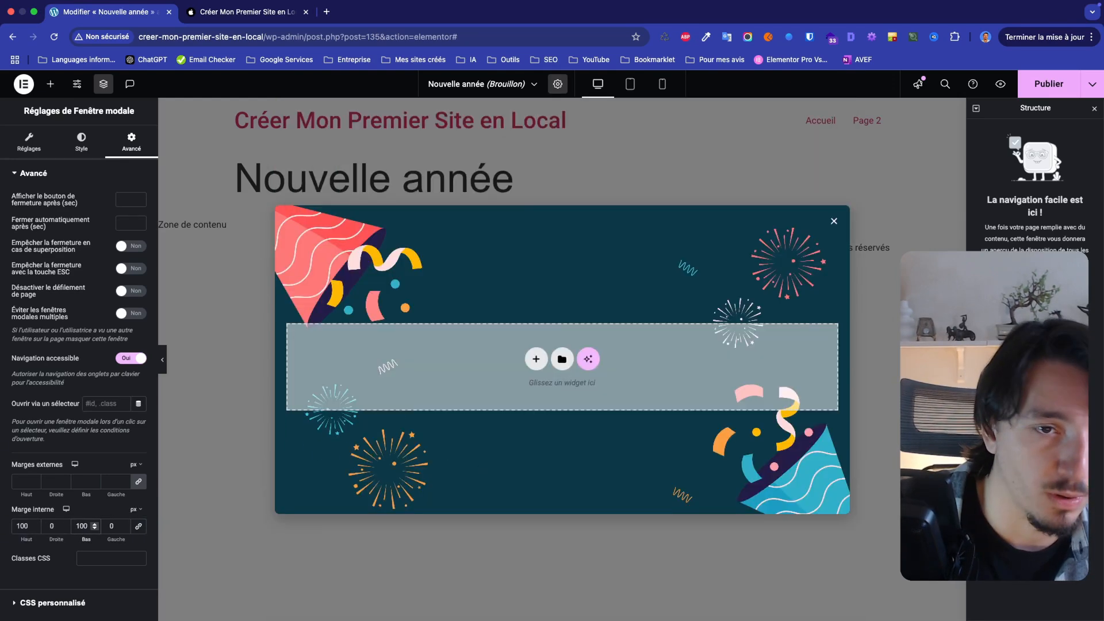
{"action": "left_click", "coordinate": [51, 526]}
{"action": "type", "text": "20"}
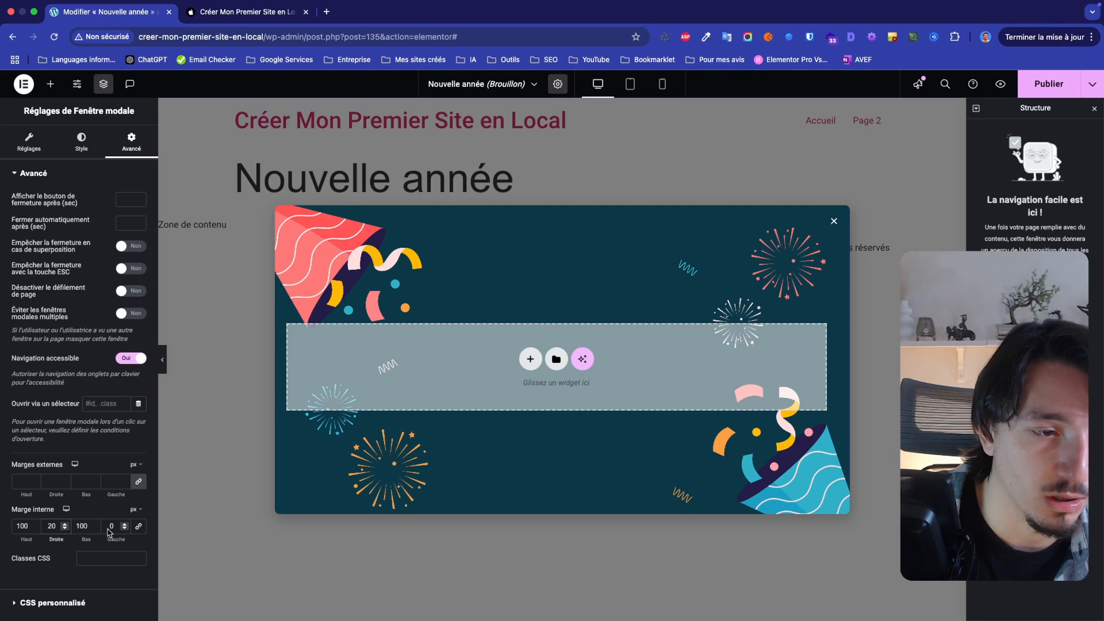
{"action": "left_click", "coordinate": [111, 528]}
{"action": "type", "text": "20"}
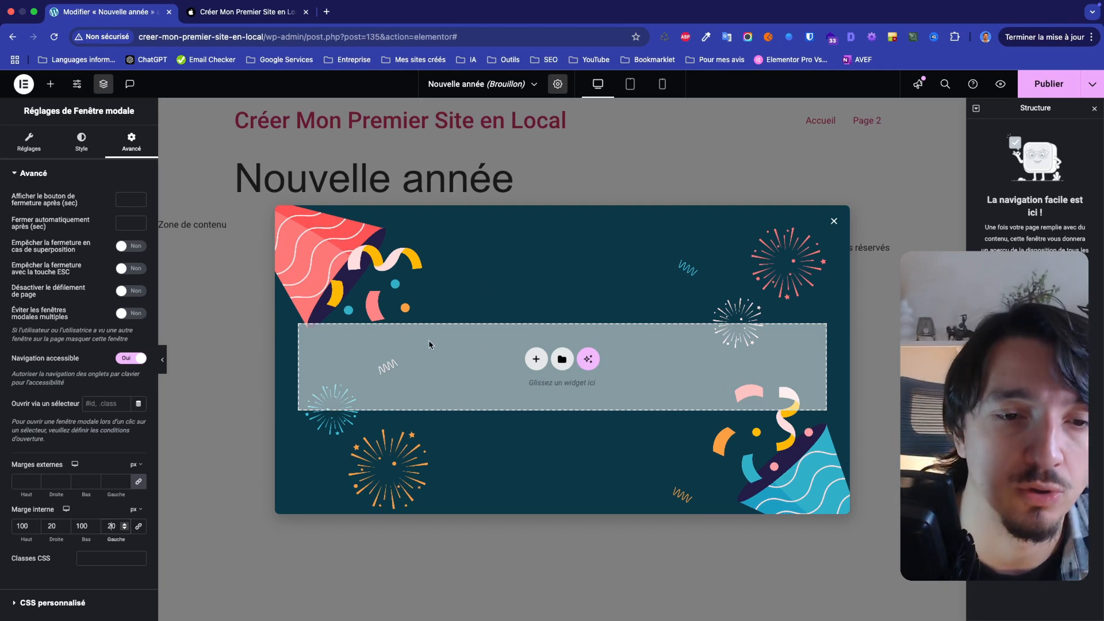
{"action": "left_click", "coordinate": [58, 603]}
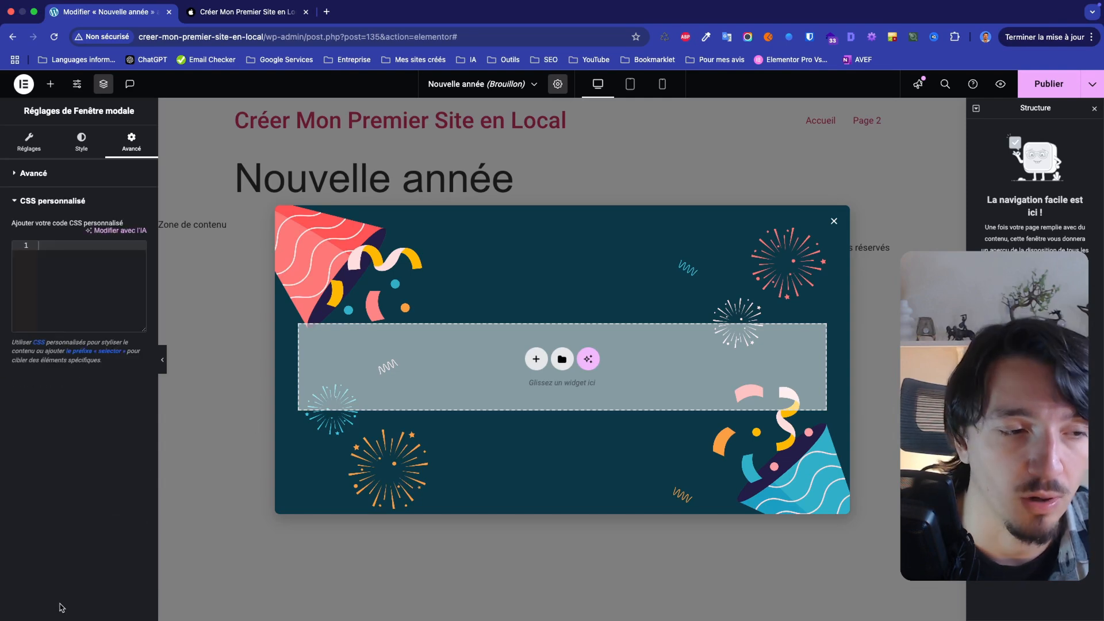
{"action": "left_click", "coordinate": [14, 204]}
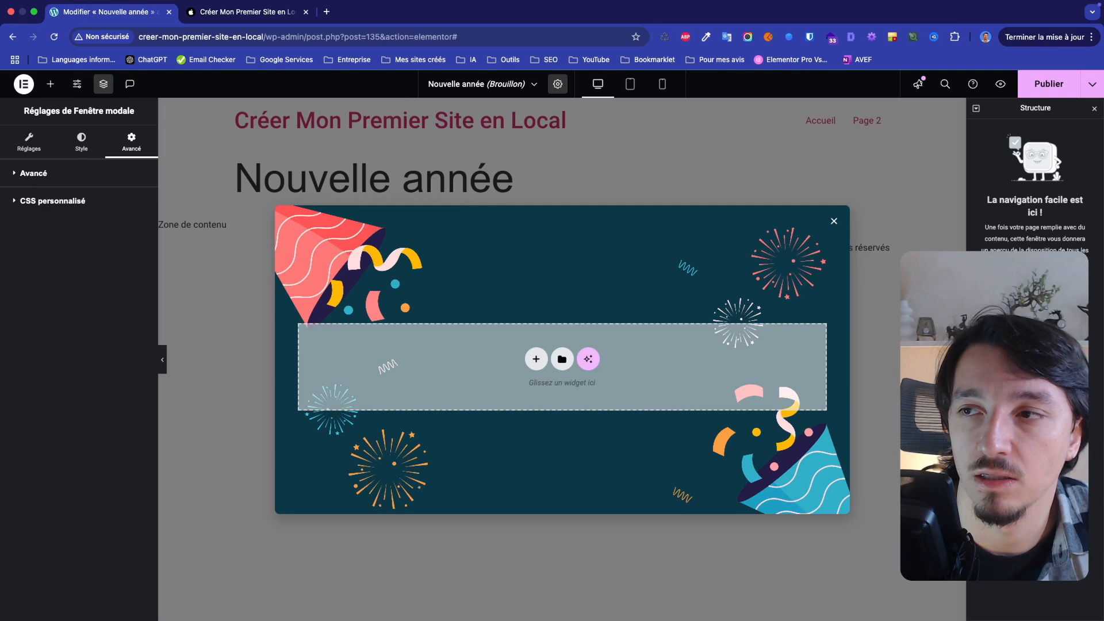
{"action": "left_click", "coordinate": [1092, 84]}
{"action": "left_click", "coordinate": [1028, 115]}
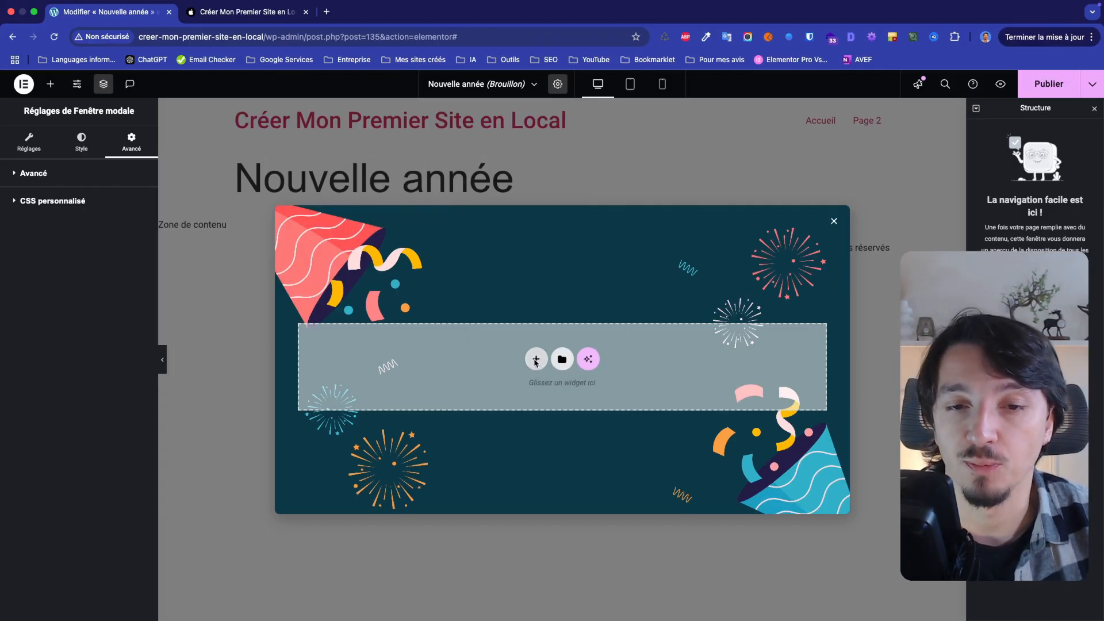
Add a single-column Flexbox container with downward direction to the modal and insert a Titre widget in it
{"action": "left_click", "coordinate": [536, 360]}
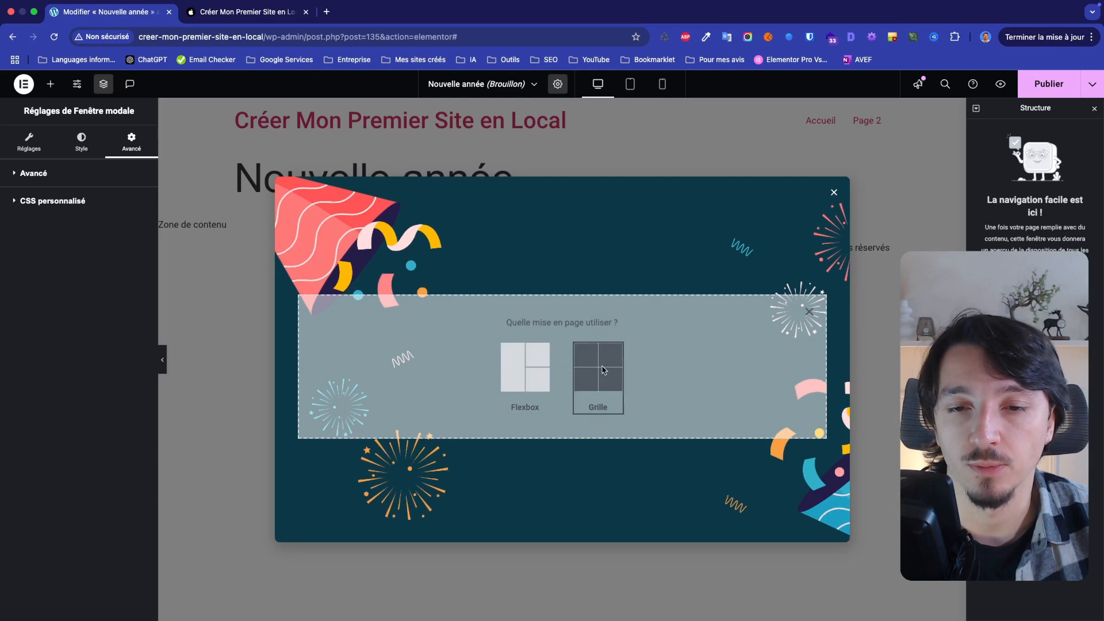
{"action": "left_click", "coordinate": [524, 370]}
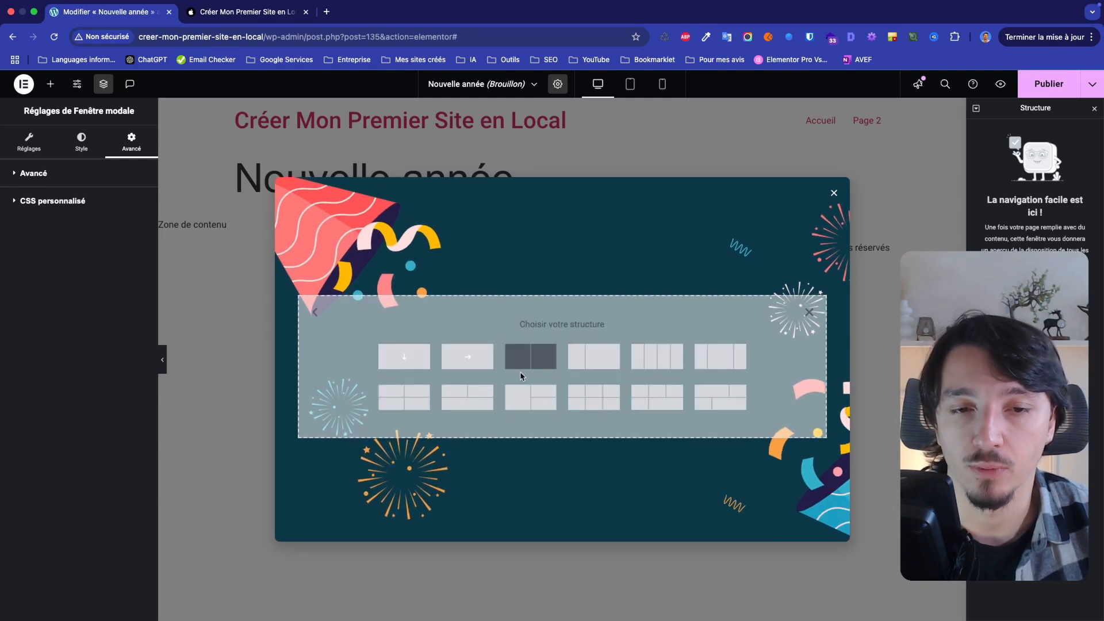
{"action": "left_click", "coordinate": [423, 366]}
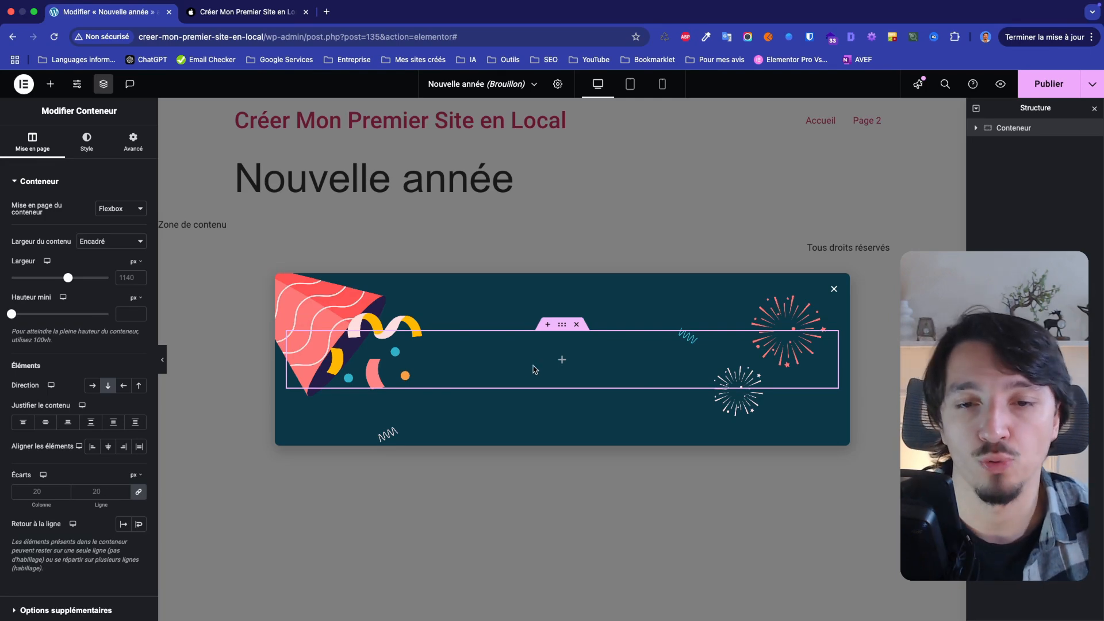
{"action": "left_click", "coordinate": [563, 360]}
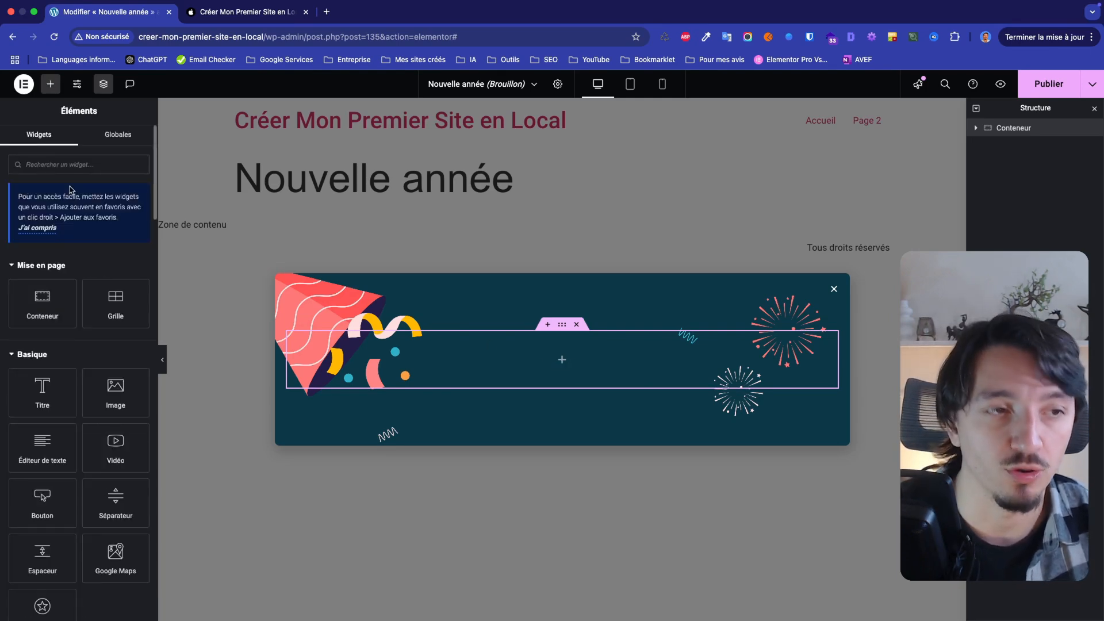
{"action": "type", "text": "titre"}
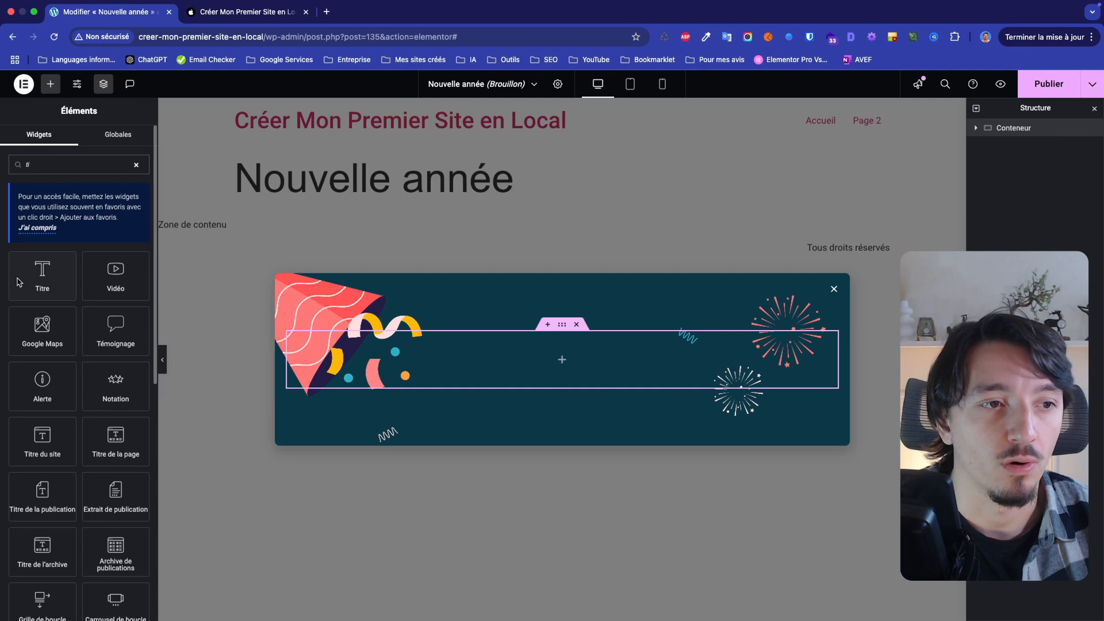
{"action": "left_click", "coordinate": [26, 281]}
Centre the title and set its text to "Bonne année 2025 !"
{"action": "left_click", "coordinate": [87, 149]}
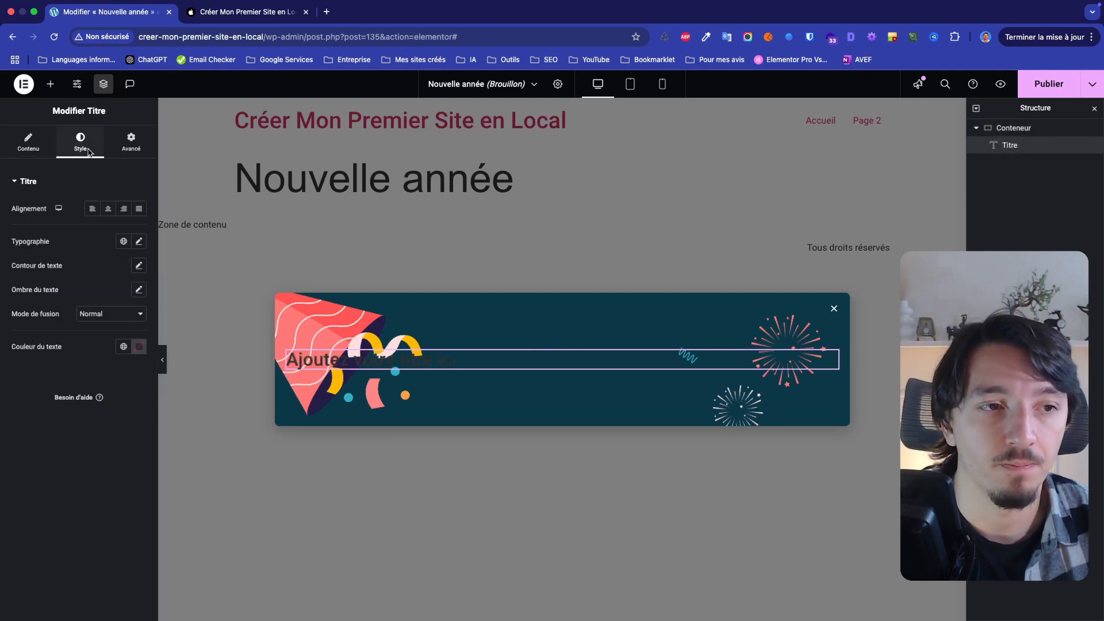
{"action": "left_click", "coordinate": [109, 207]}
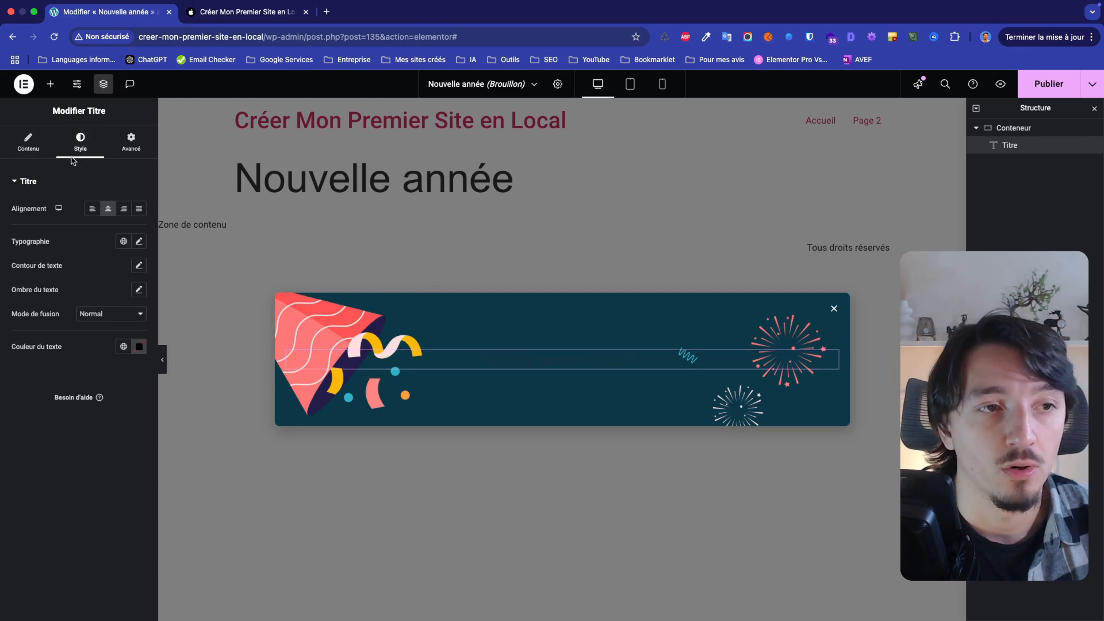
{"action": "left_click", "coordinate": [81, 144]}
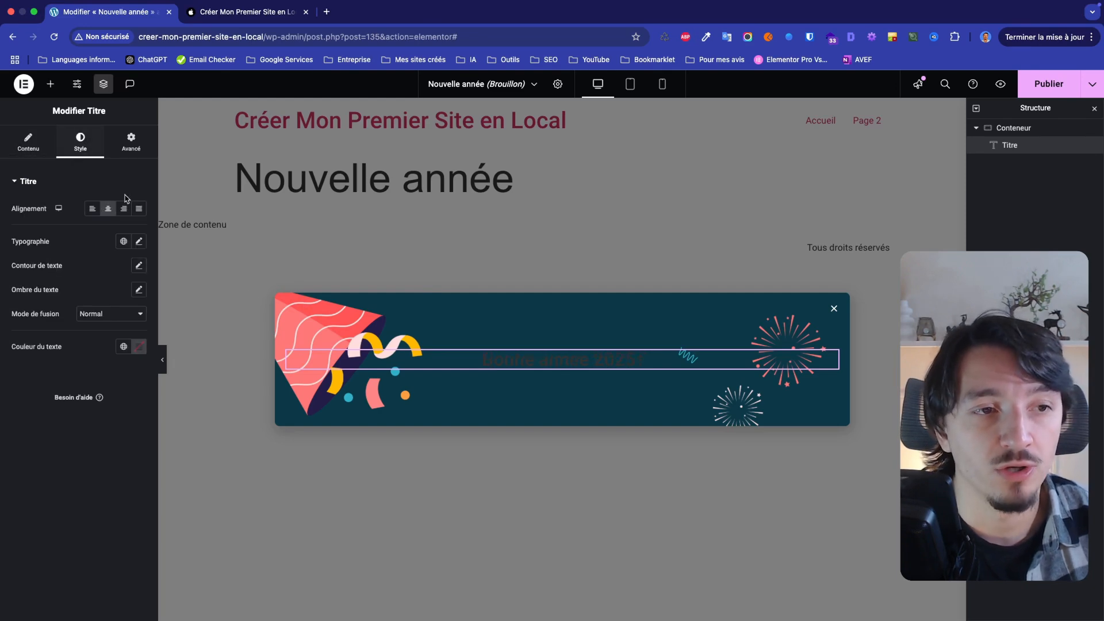
Set the title's typography to the Pacifico font family at a size of 75 px
{"action": "left_click", "coordinate": [138, 242]}
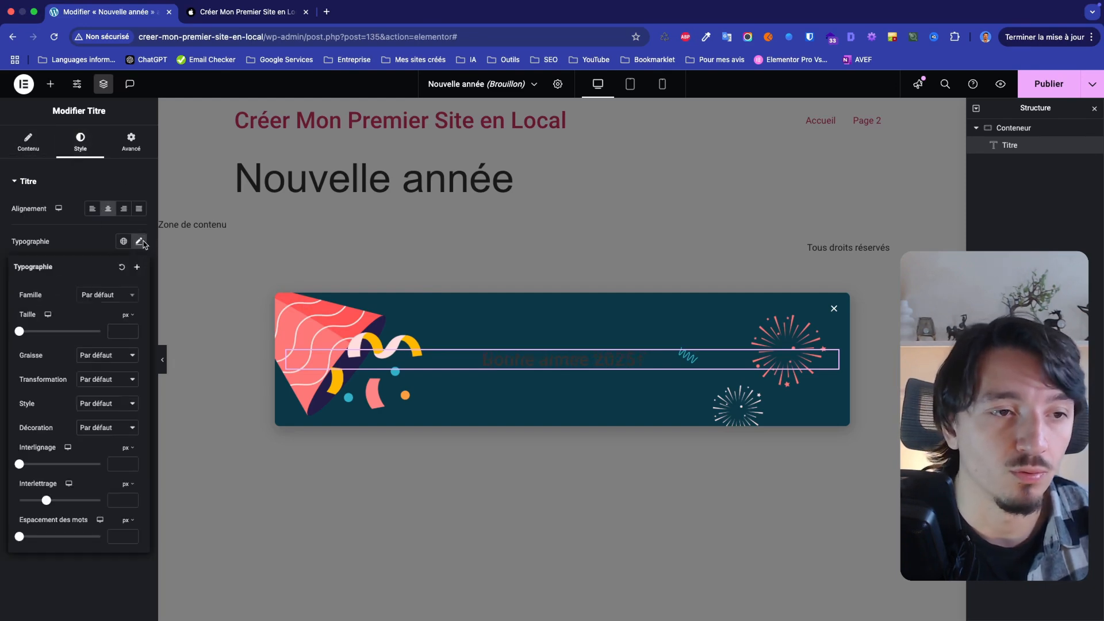
{"action": "left_click", "coordinate": [118, 300]}
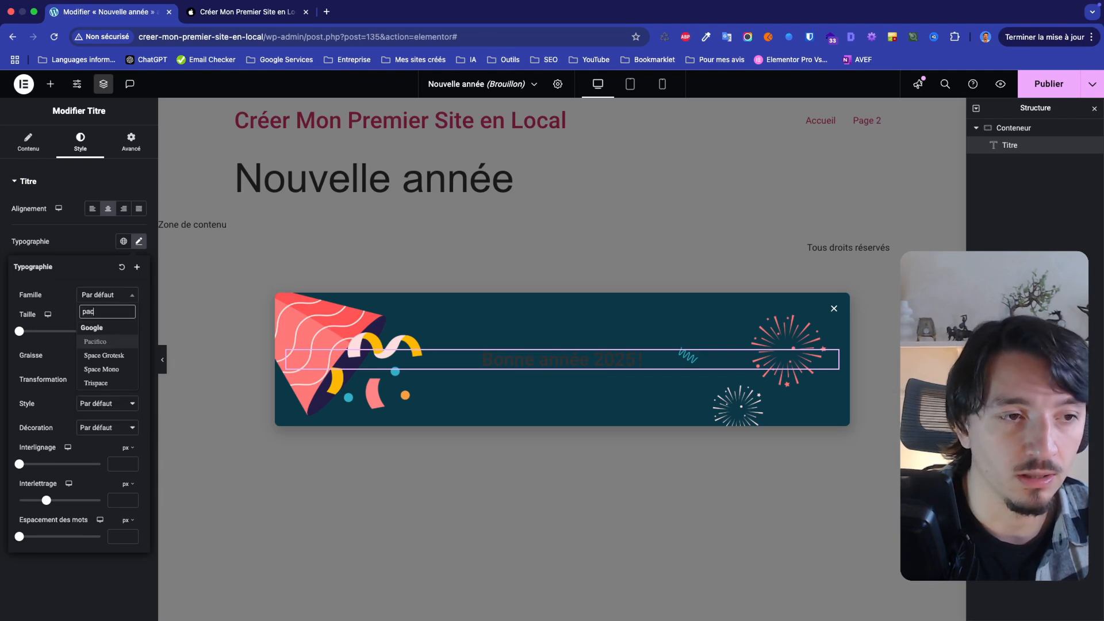
{"action": "left_click", "coordinate": [110, 383]}
{"action": "left_click", "coordinate": [116, 329]}
{"action": "type", "text": "75"}
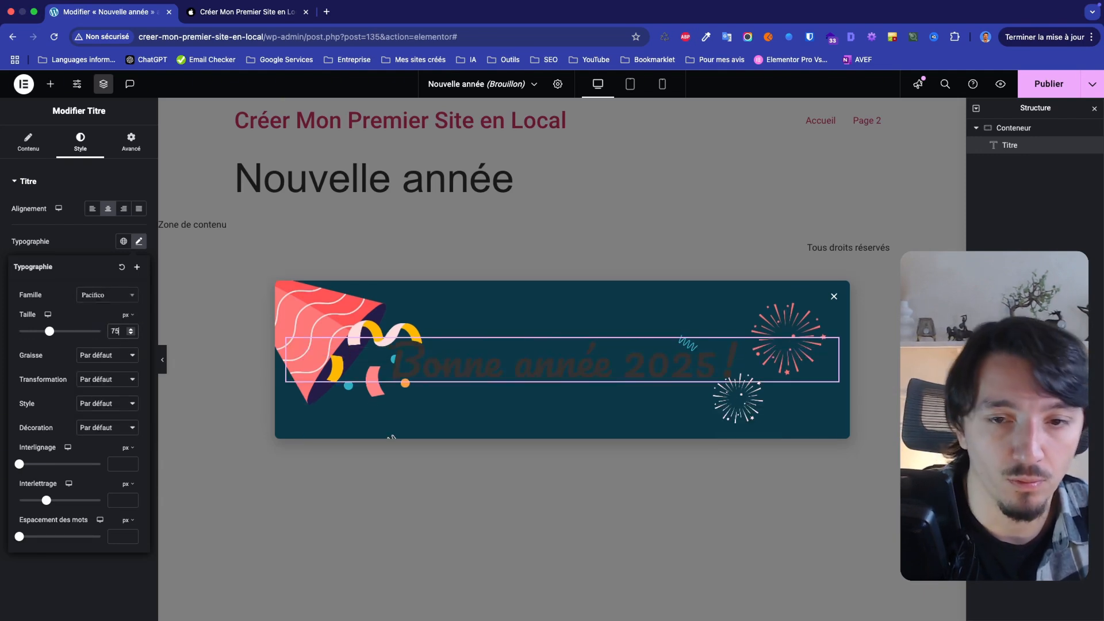
{"action": "left_click", "coordinate": [103, 244]}
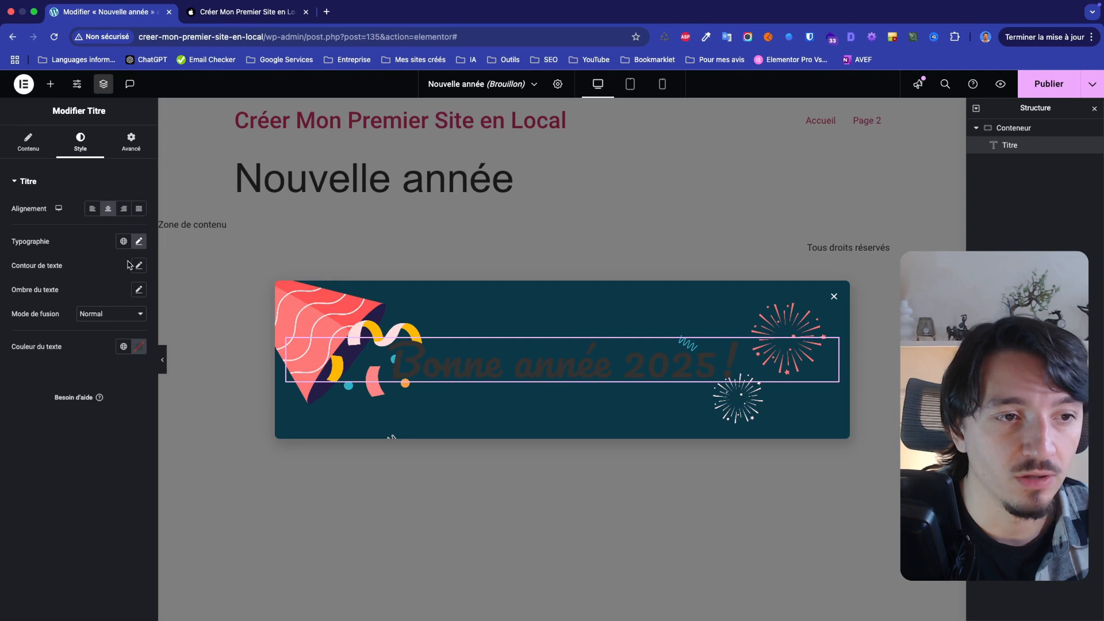
Set the title's text colour to white (#FFF)
{"action": "left_click", "coordinate": [139, 346]}
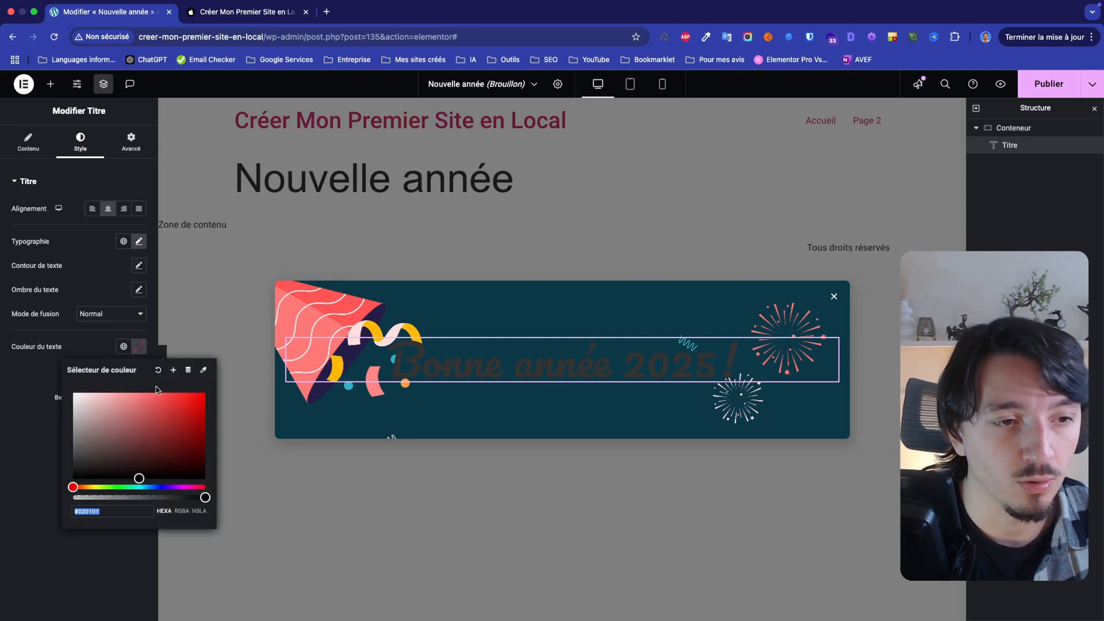
{"action": "double_click", "coordinate": [86, 510]}
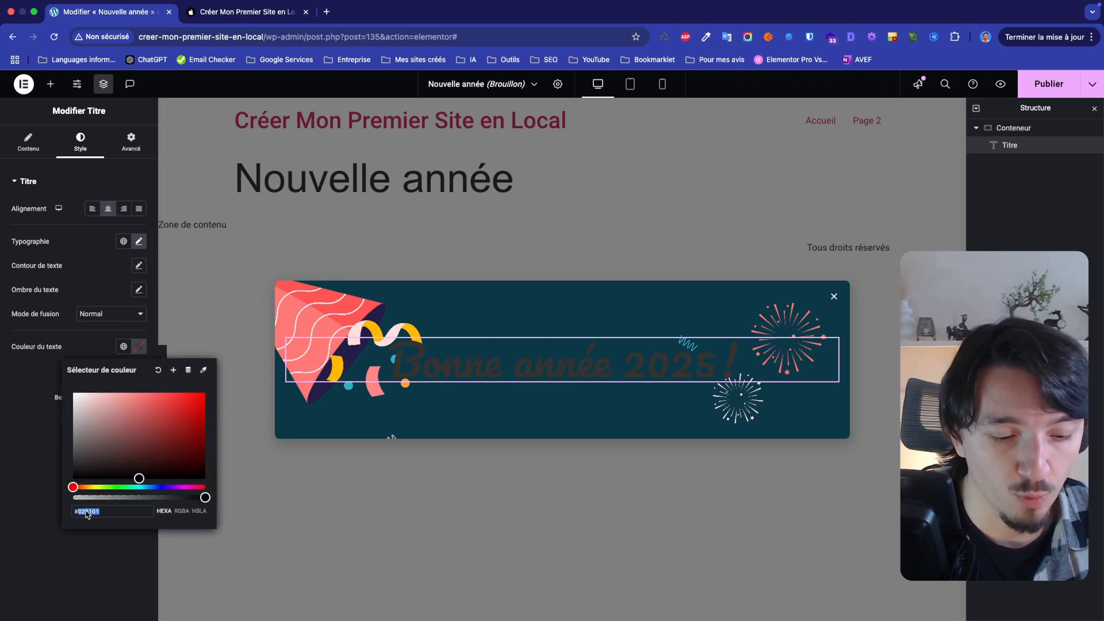
{"action": "type", "text": "FFF"}
Insert an Éditeur de texte widget below the title in the popup's container
{"action": "left_click", "coordinate": [51, 84]}
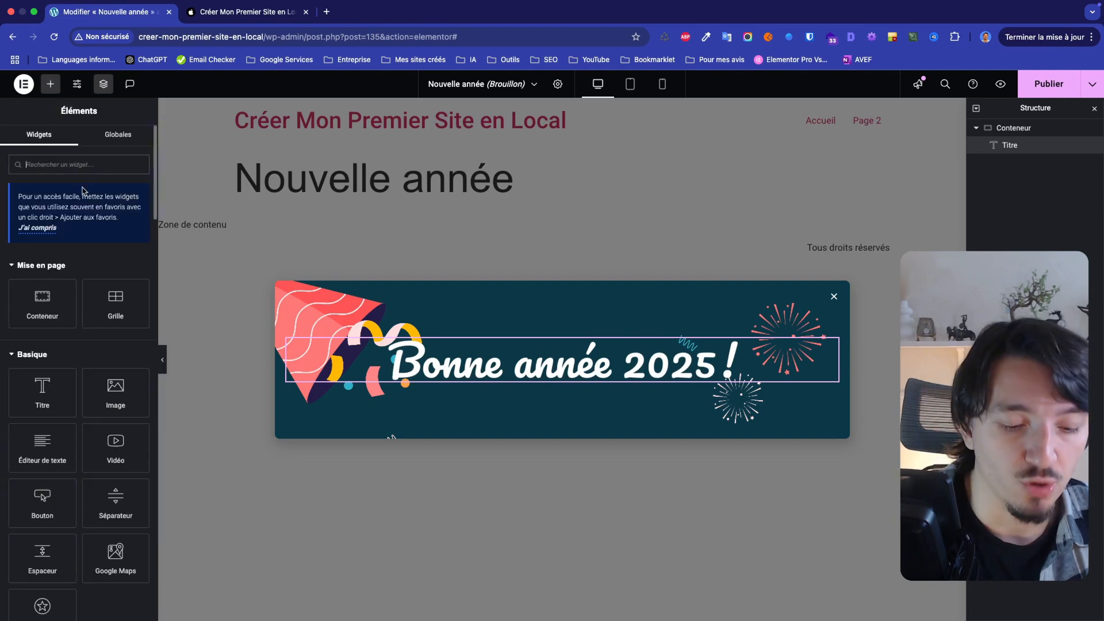
{"action": "type", "text": "te"}
{"action": "left_click", "coordinate": [113, 380]}
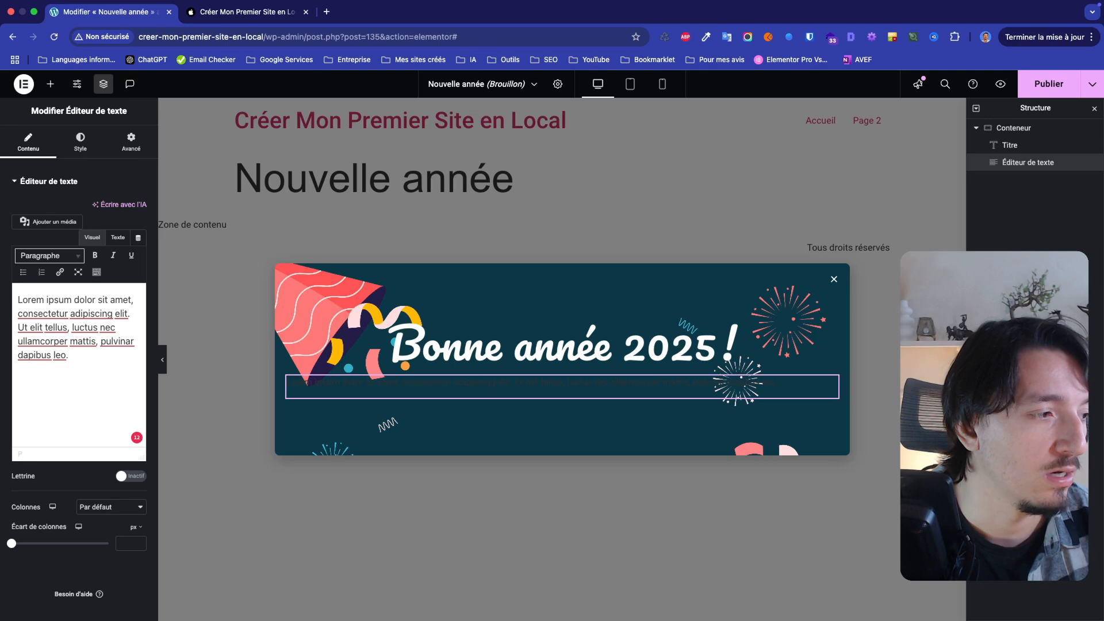
Write two paragraphs: "Merci de faire partie de notre aventure." and "Nous vous souhaitons une année pleine de succès, de projets inspirants, et de belles surprises."
{"action": "triple_click", "coordinate": [51, 312]}
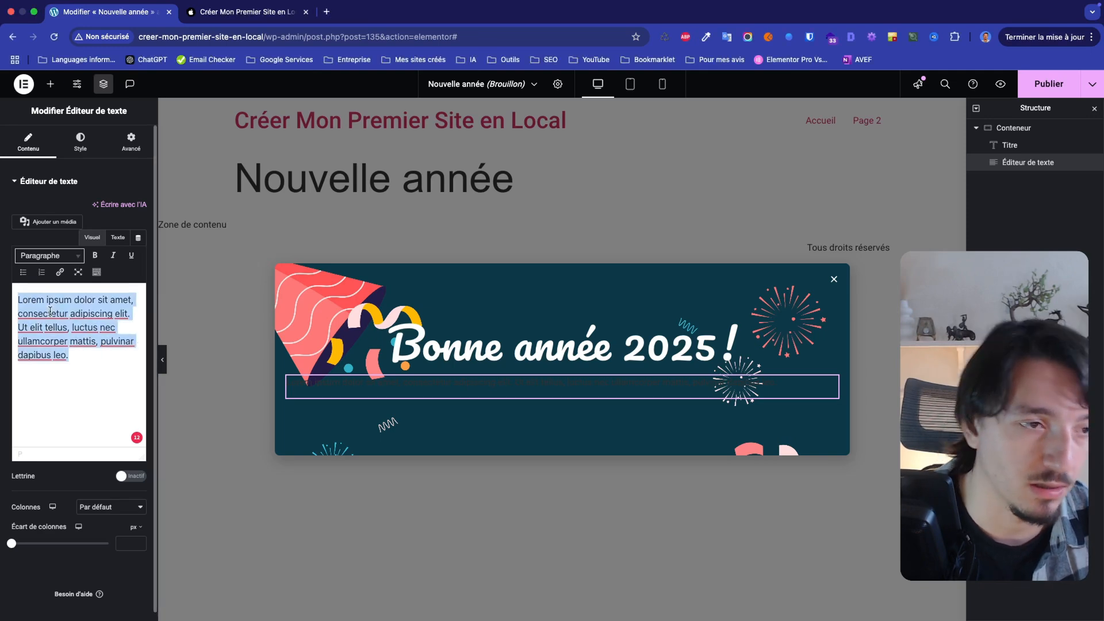
{"action": "type", "text": "Merci de faire partie de notre aventure. Nous vous souhaitons une année pleine de succès, de projets inspirants, et de belles surprises."}
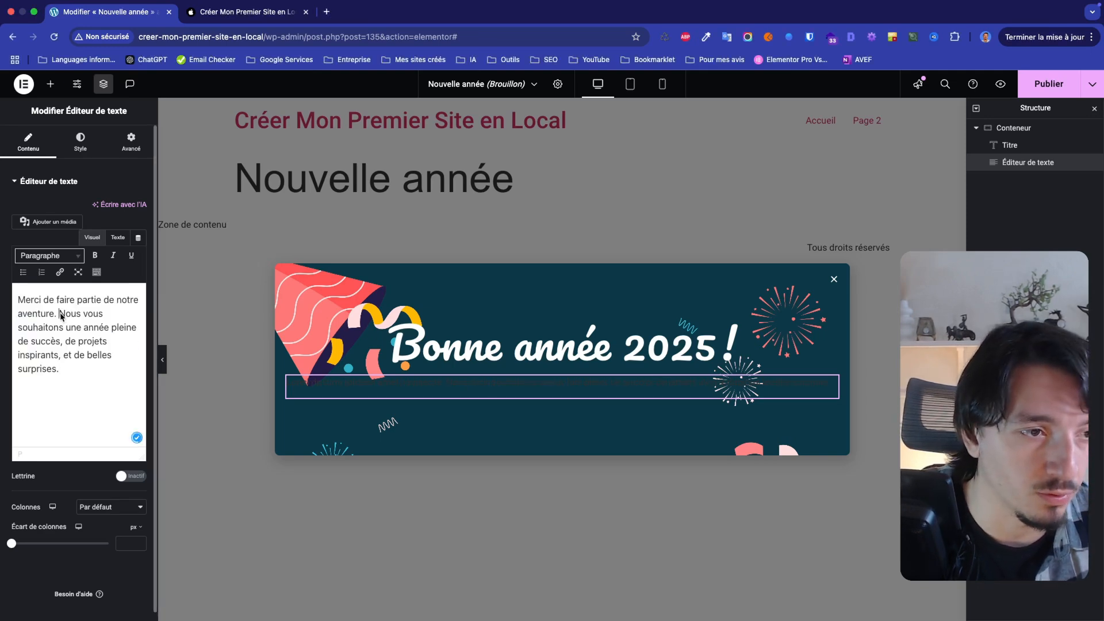
{"action": "left_click", "coordinate": [62, 316]}
{"action": "key", "text": "Return"}
Centre the message paragraphs and set their text colour to white (#FFF)
{"action": "left_click", "coordinate": [81, 141]}
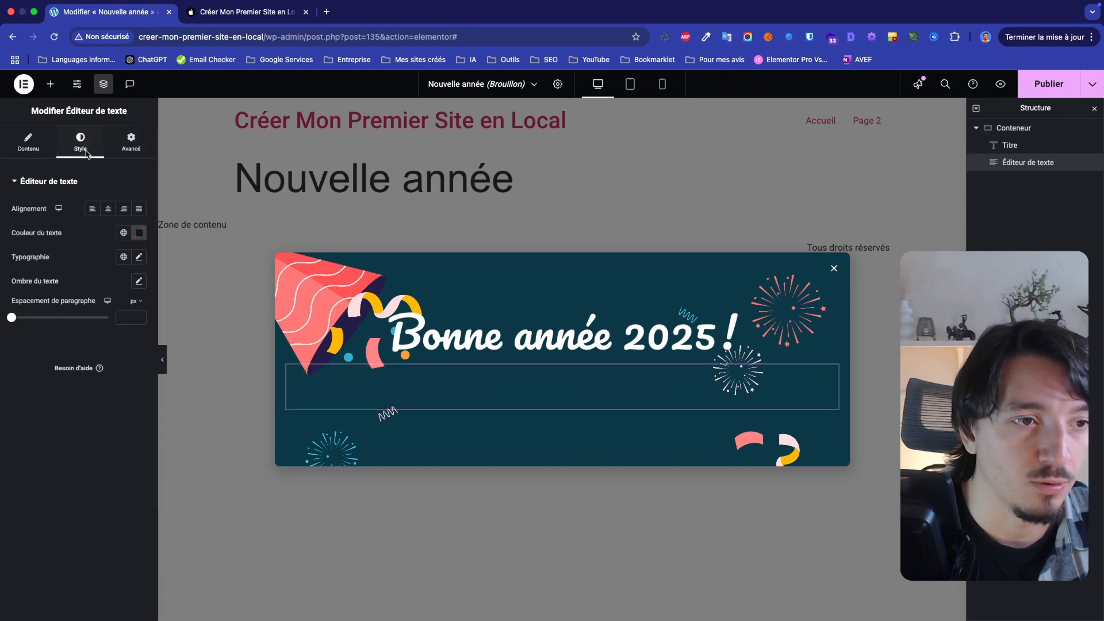
{"action": "left_click", "coordinate": [109, 209]}
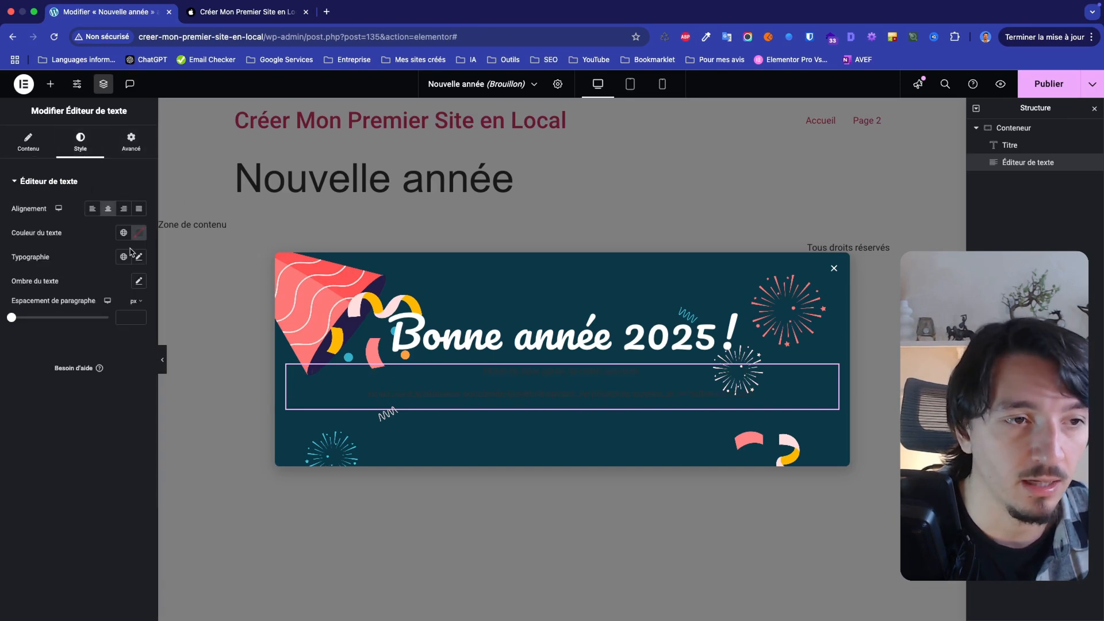
{"action": "left_click", "coordinate": [138, 232]}
{"action": "left_click", "coordinate": [112, 396]}
{"action": "type", "text": "#FFF"}
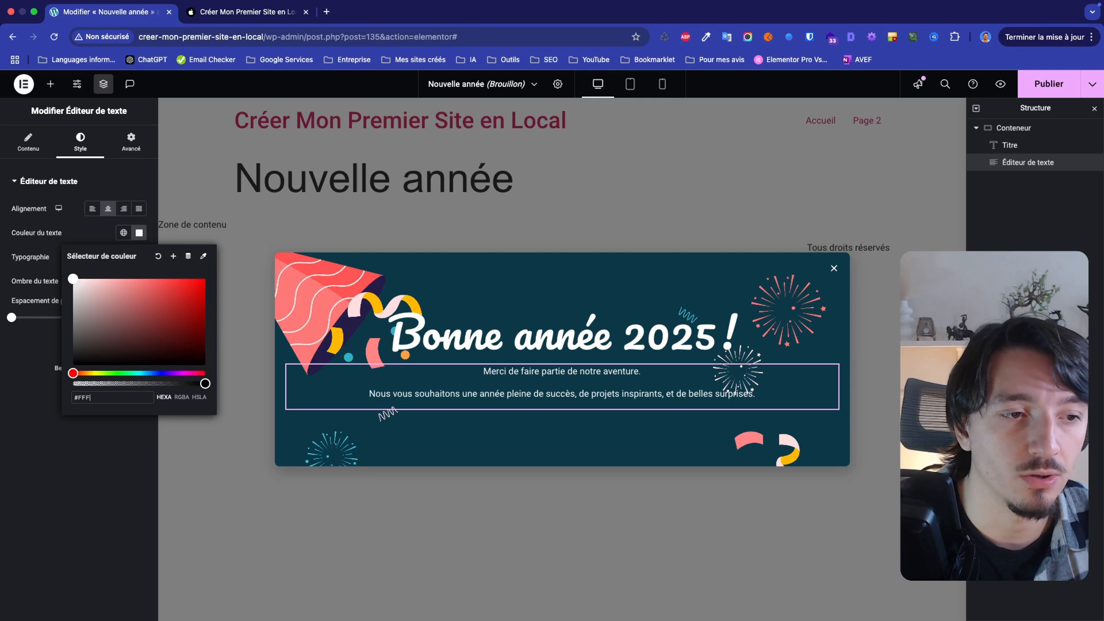
{"action": "key", "text": "Return"}
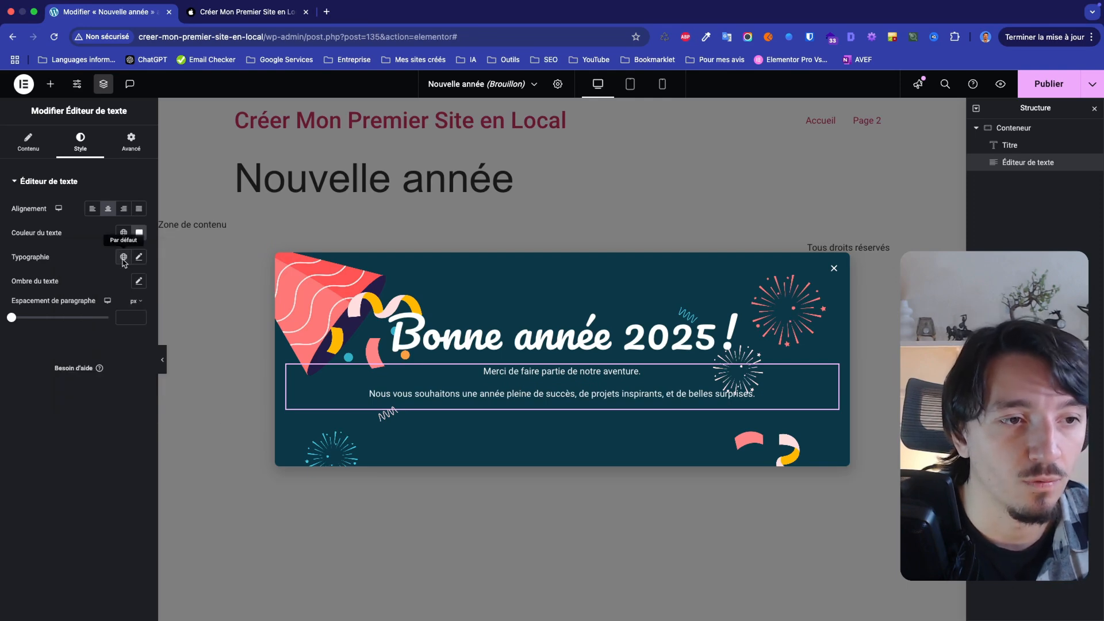
Set the message text's typography to the Roboto font family at a size of 20 px
{"action": "left_click", "coordinate": [139, 258]}
{"action": "left_click", "coordinate": [112, 316]}
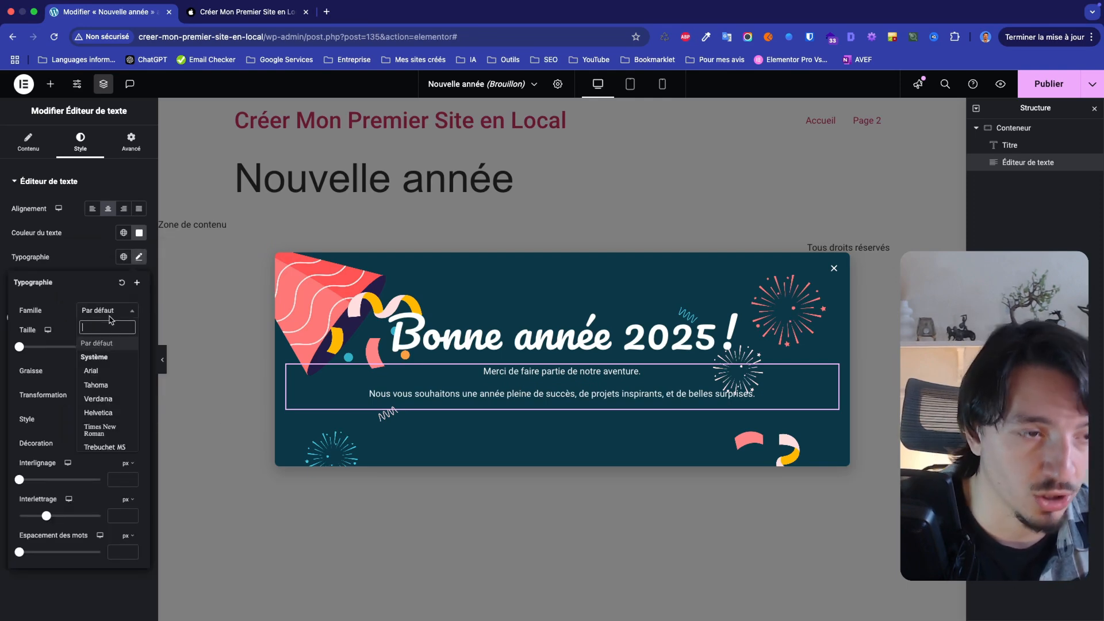
{"action": "type", "text": "roboto"}
{"action": "left_click", "coordinate": [102, 355]}
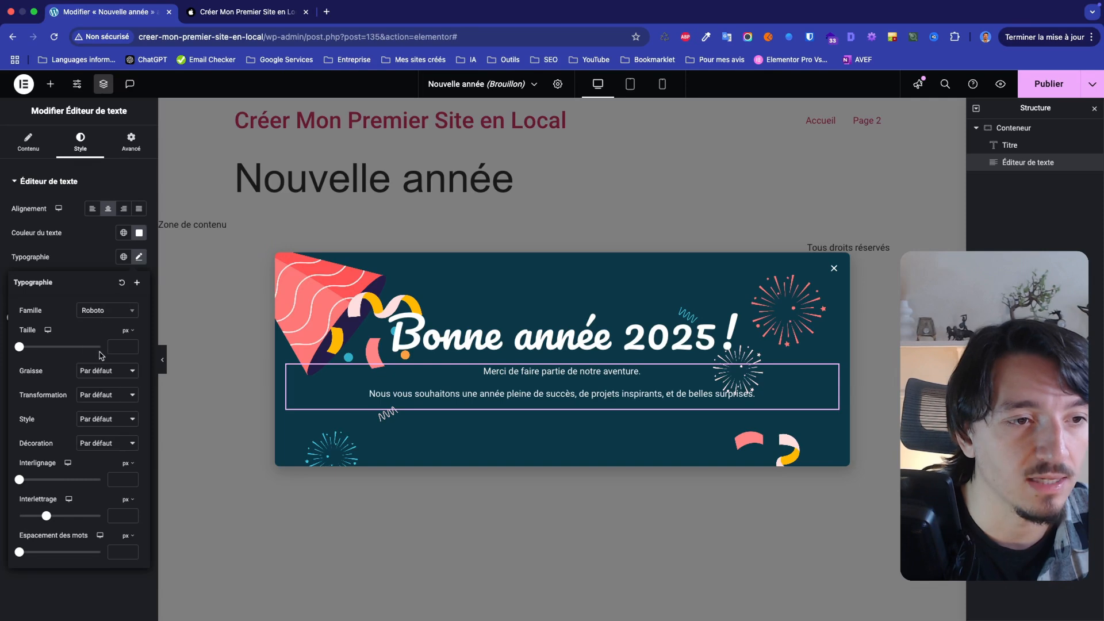
{"action": "left_click", "coordinate": [121, 347]}
{"action": "type", "text": "2"}
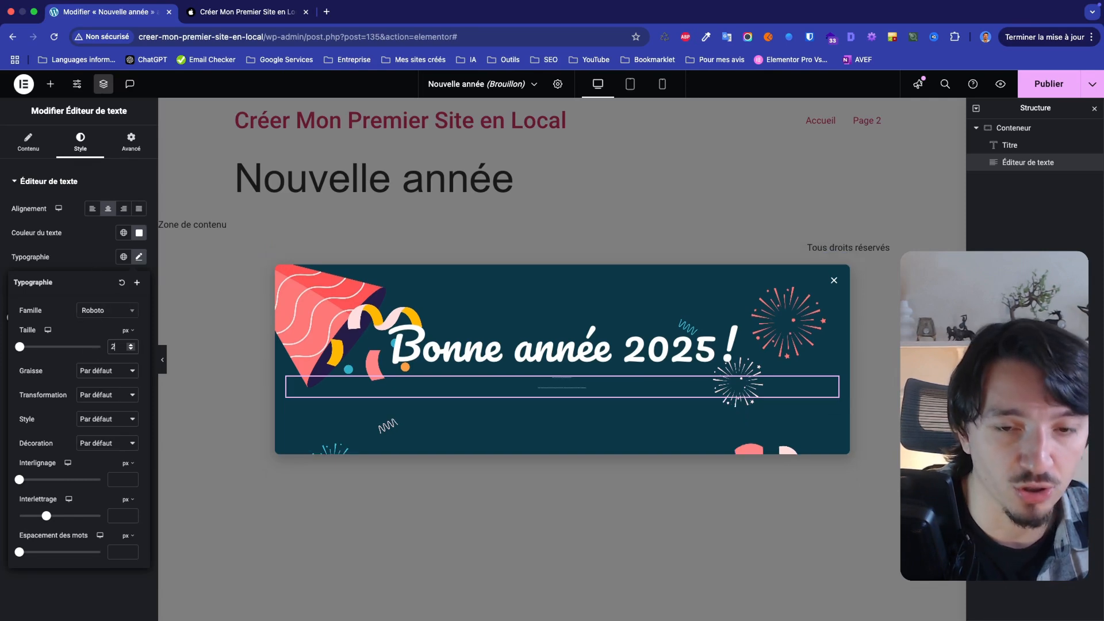
{"action": "type", "text": "0"}
Set the container's column and row gaps between elements to 50 px
{"action": "left_click", "coordinate": [562, 301]}
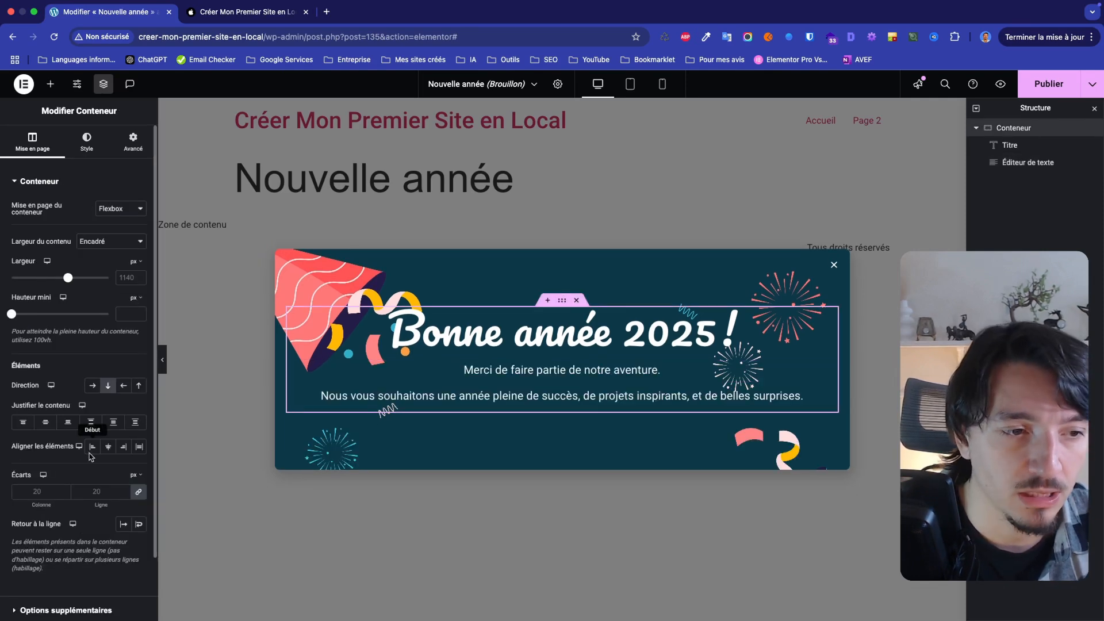
{"action": "left_click", "coordinate": [100, 492]}
{"action": "type", "text": "50"}
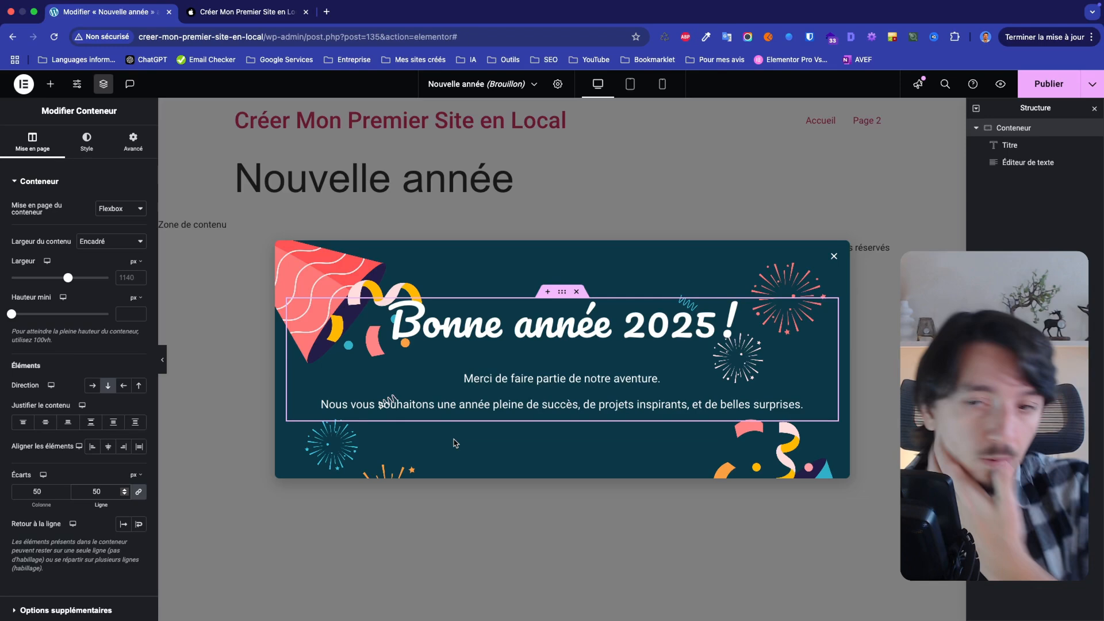
Give the container a classic black background overlay with an opacity of 0.5
{"action": "left_click", "coordinate": [555, 423]}
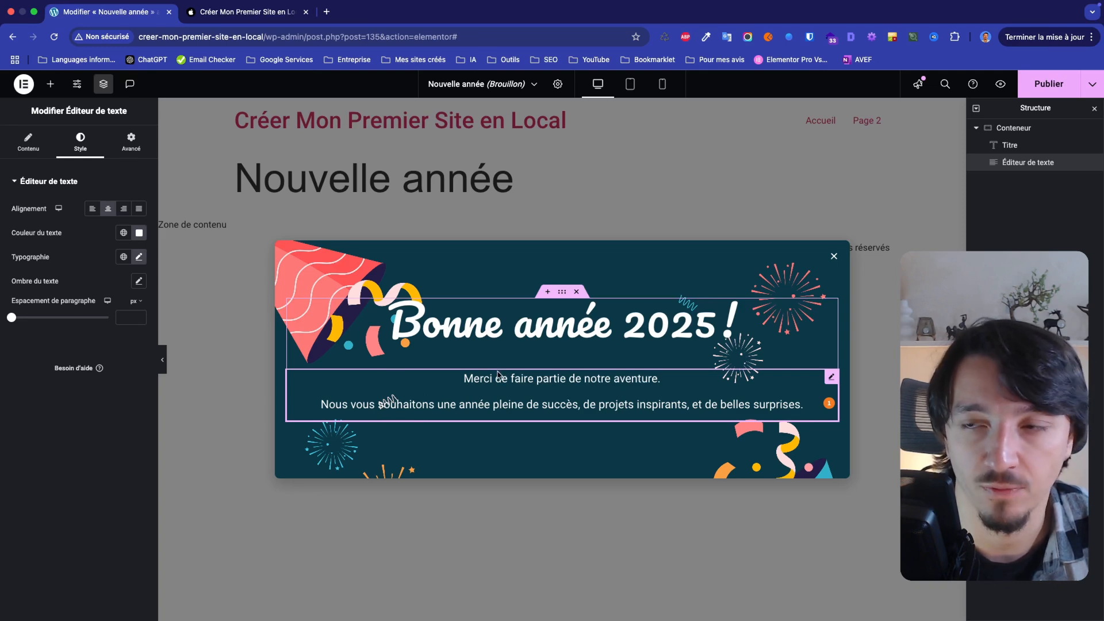
{"action": "left_click", "coordinate": [1024, 128]}
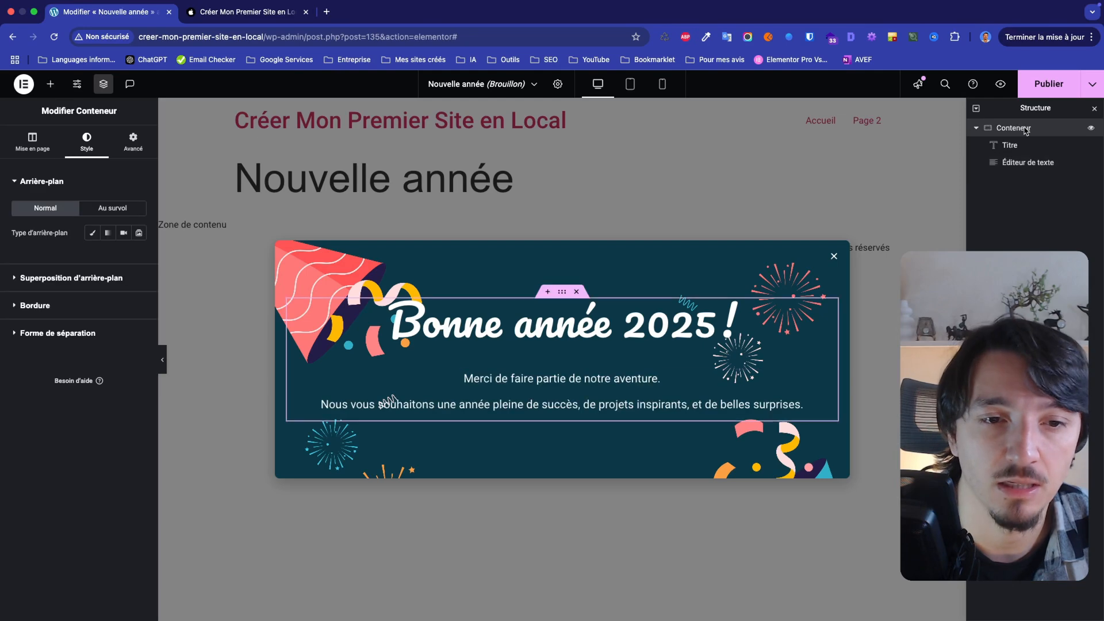
{"action": "left_click", "coordinate": [76, 286]}
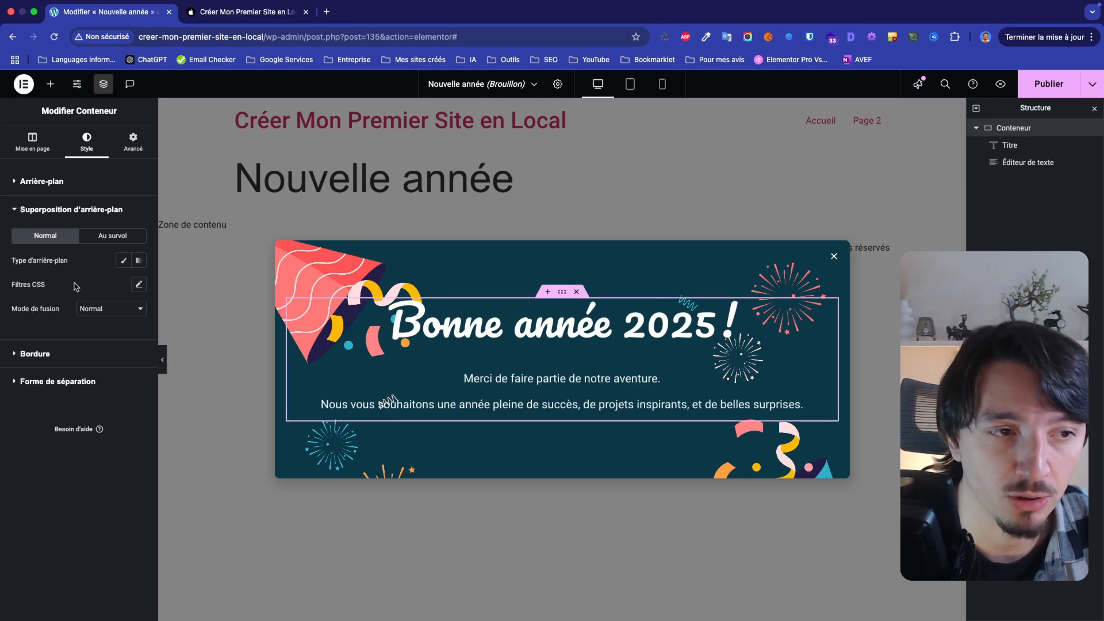
{"action": "left_click", "coordinate": [123, 261]}
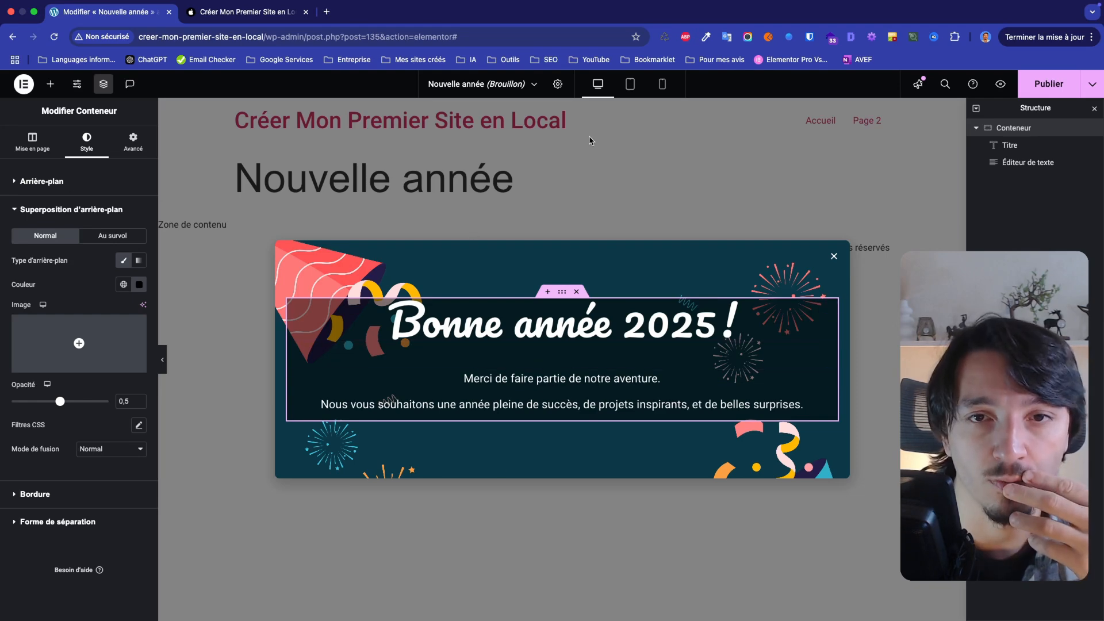
Remove the classic background with its festive image from the modal window's own style settings
{"action": "left_click", "coordinate": [558, 85]}
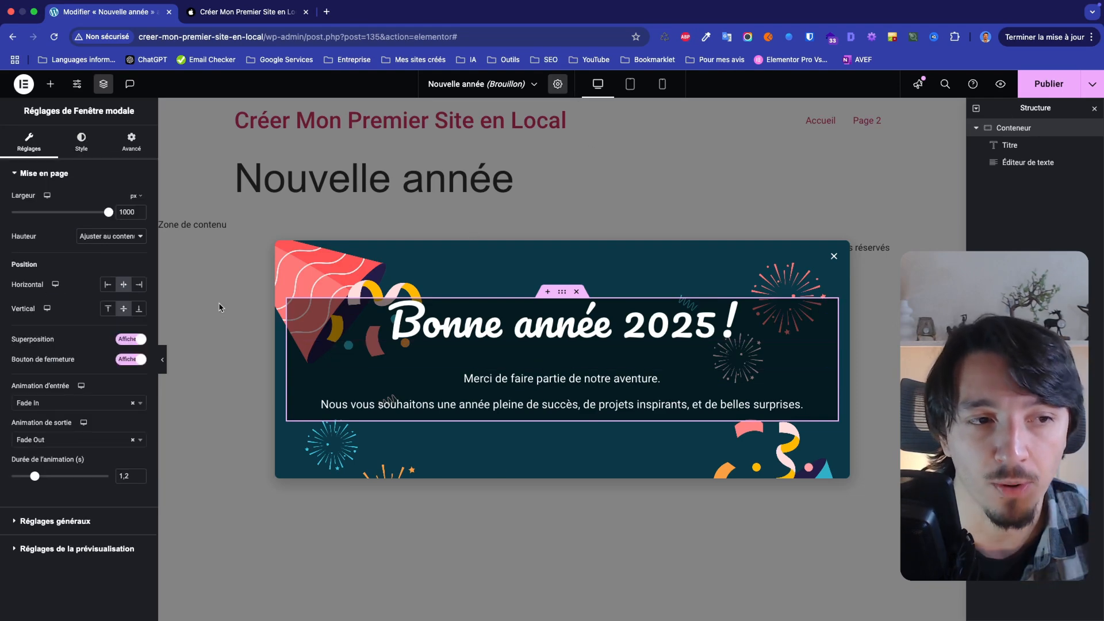
{"action": "left_click", "coordinate": [81, 141]}
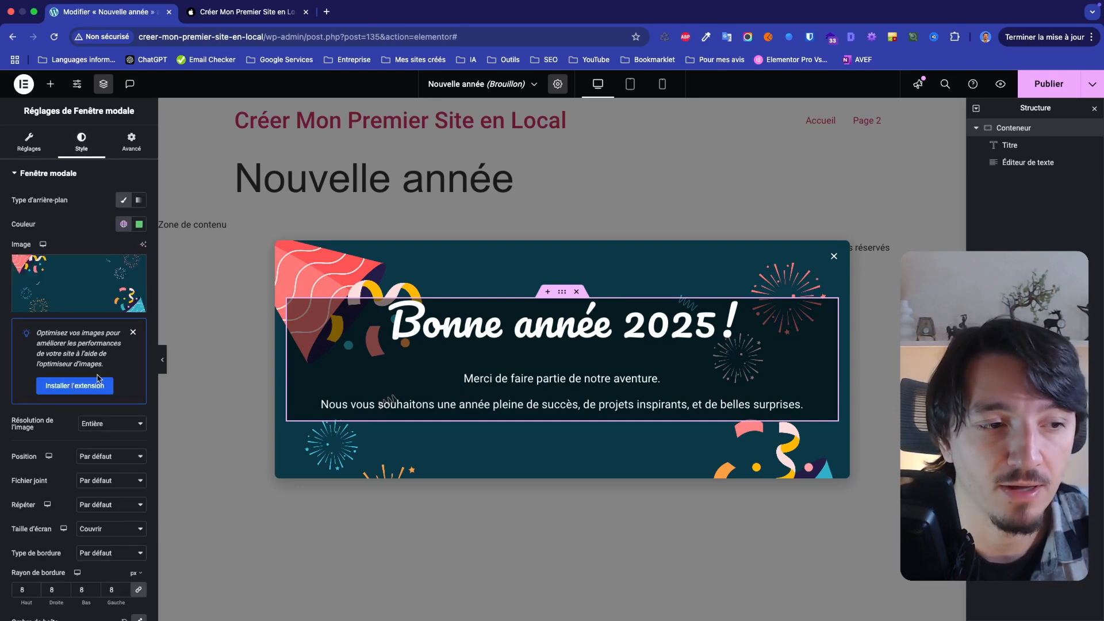
{"action": "scroll", "coordinate": [98, 378], "scroll_direction": "down", "scroll_amount": 3}
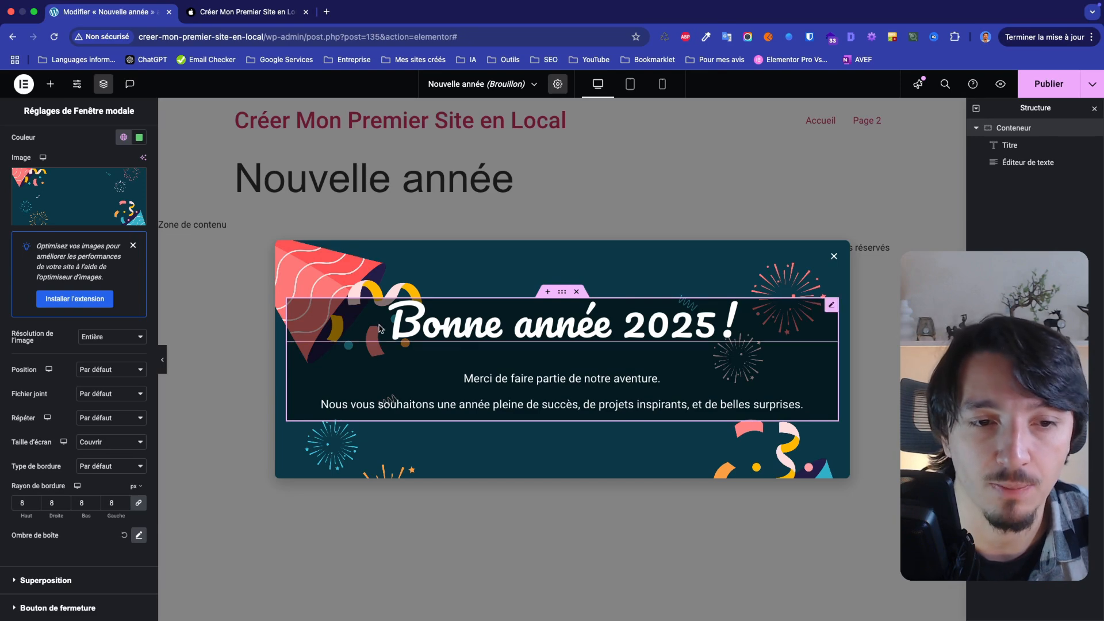
{"action": "scroll", "coordinate": [65, 387], "scroll_direction": "up", "scroll_amount": 1}
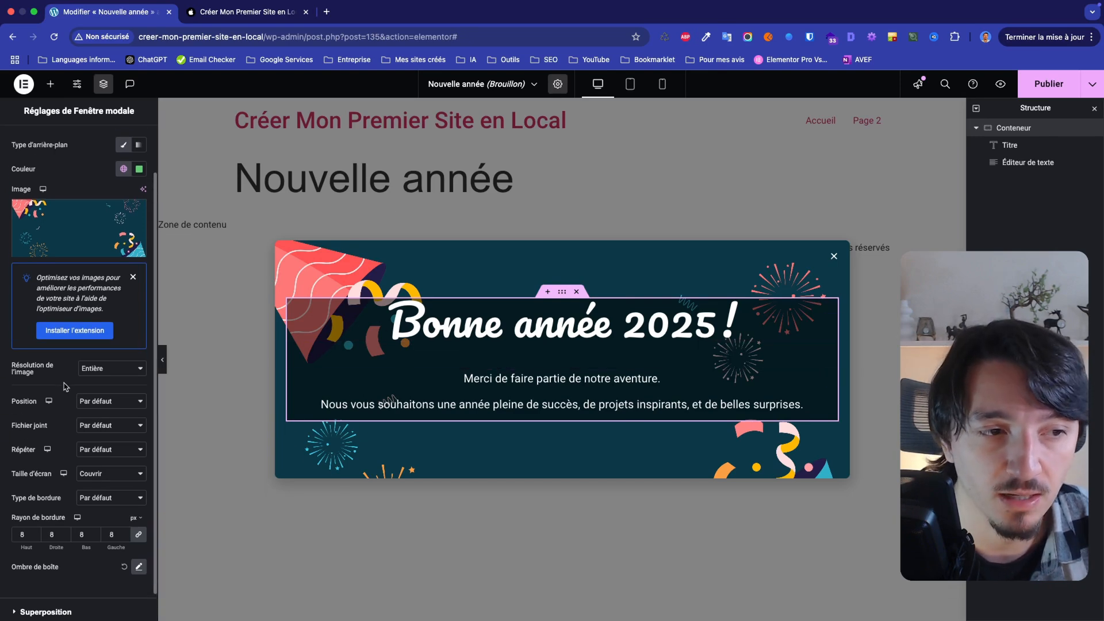
{"action": "scroll", "coordinate": [66, 382], "scroll_direction": "up", "scroll_amount": 1}
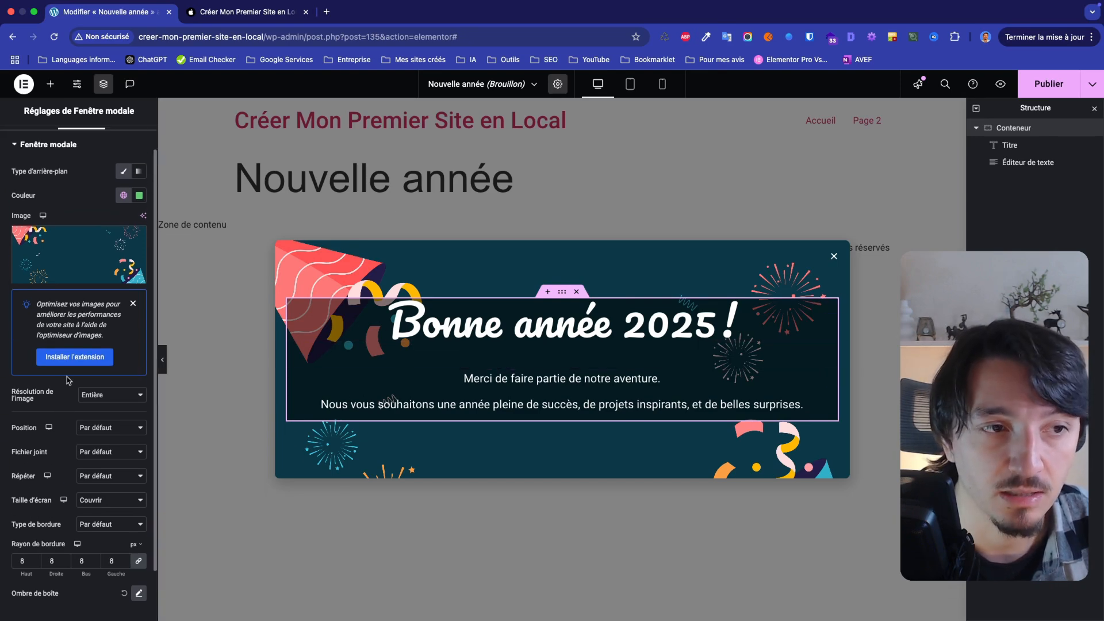
{"action": "left_click", "coordinate": [127, 174]}
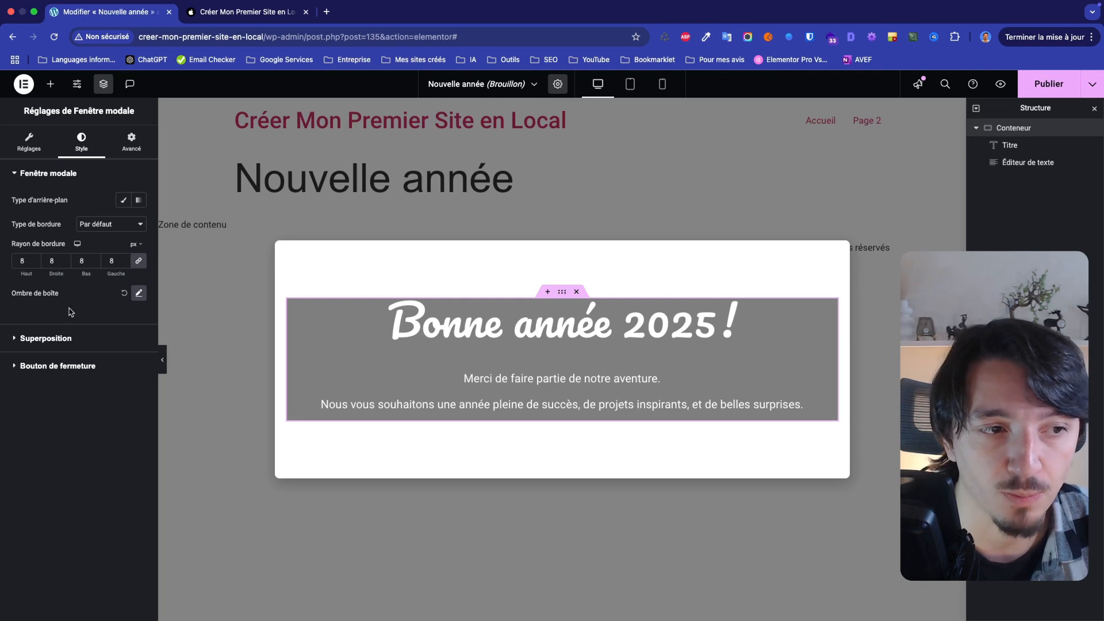
Clear the modal window's inner margins on all four sides
{"action": "left_click", "coordinate": [131, 146]}
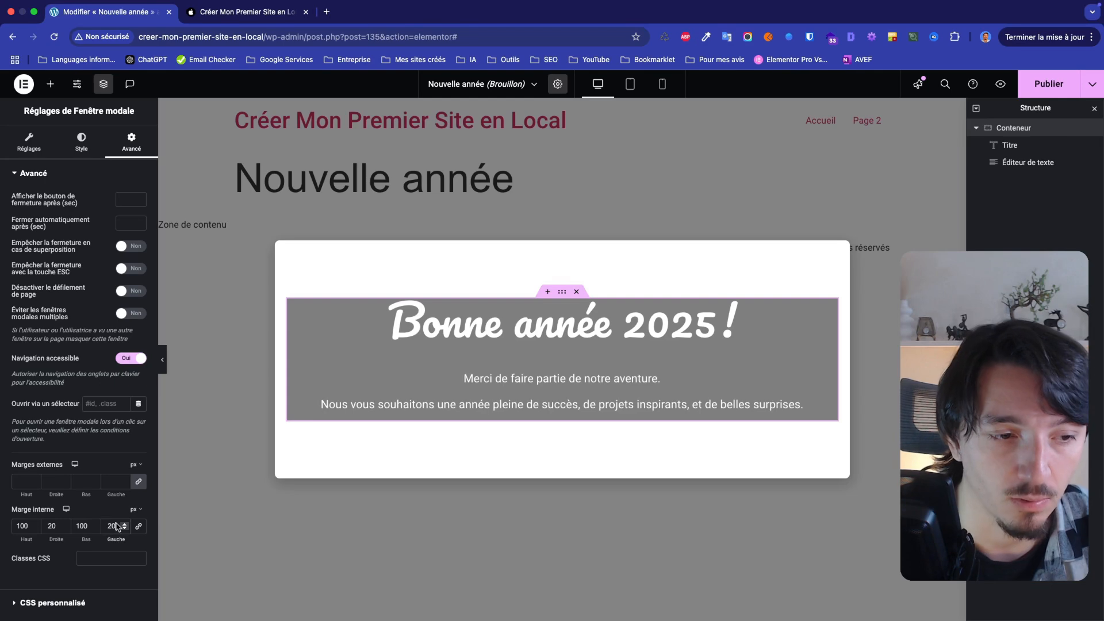
{"action": "key", "text": "BackSpace"}
{"action": "key", "text": "BackSpace"}
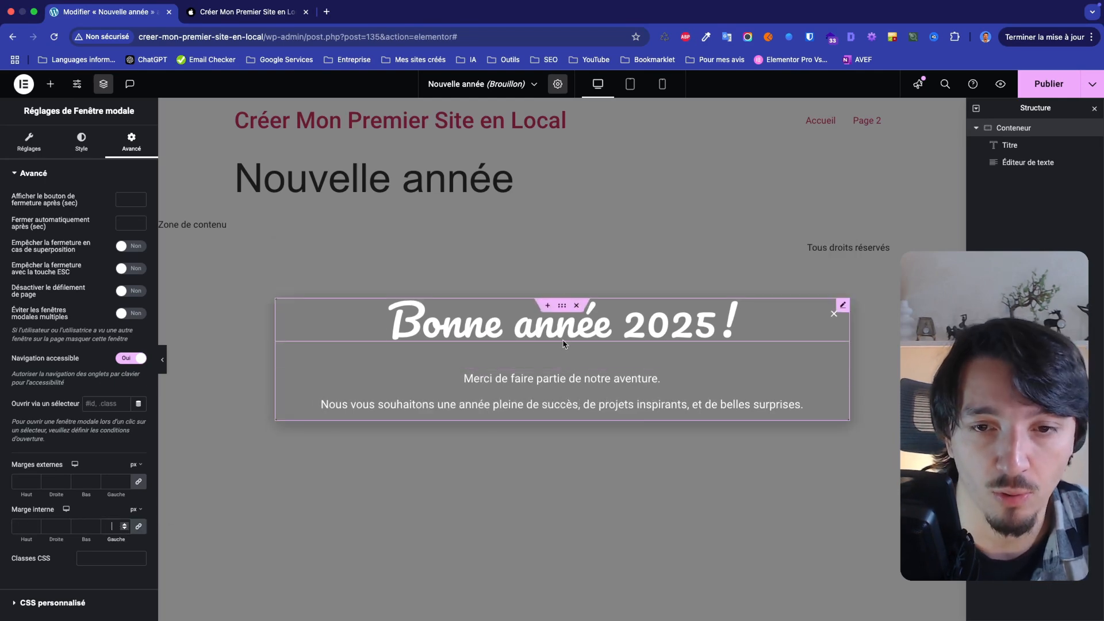
Give the container a classic background using the festive dark-teal image from the media library, sized to Couvrir
{"action": "left_click", "coordinate": [562, 307]}
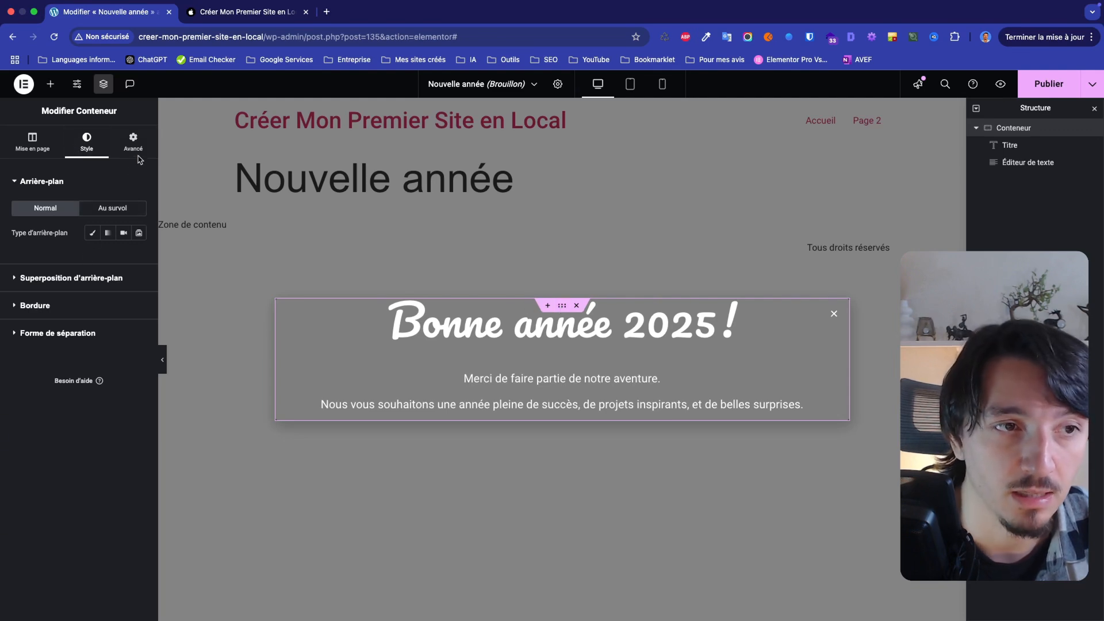
{"action": "left_click", "coordinate": [93, 230]}
{"action": "left_click", "coordinate": [99, 303]}
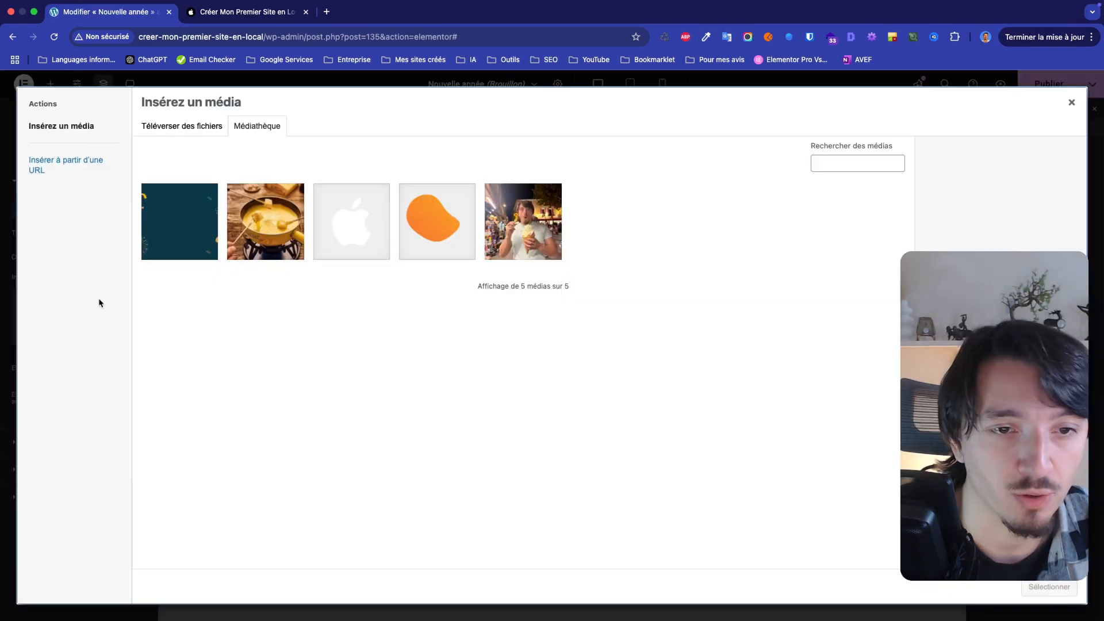
{"action": "left_click", "coordinate": [193, 226]}
{"action": "left_click", "coordinate": [1050, 587]}
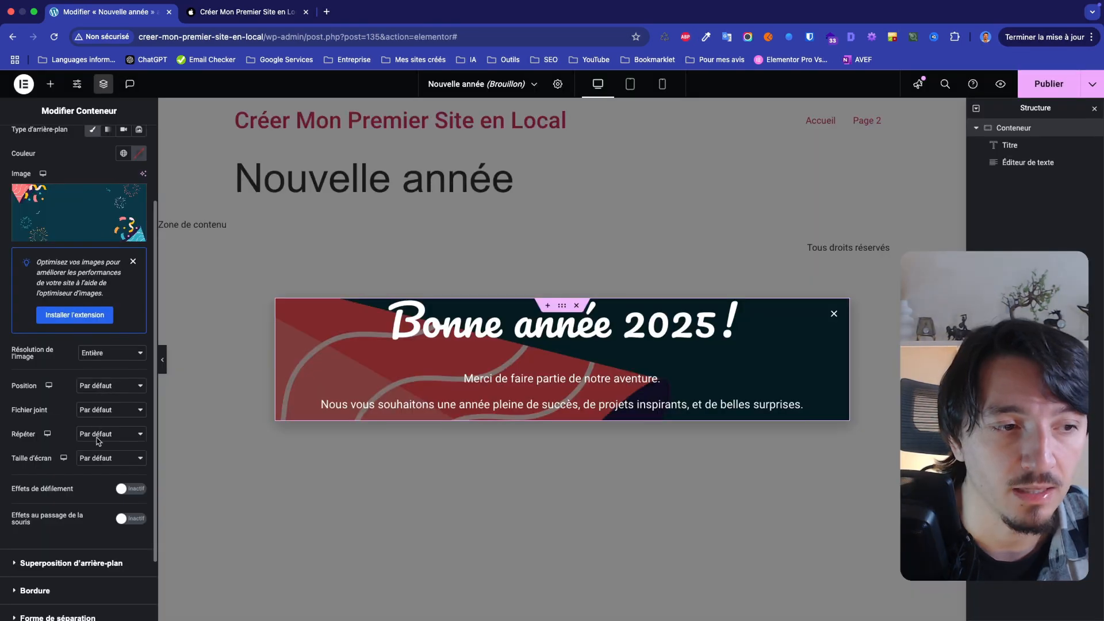
{"action": "left_click", "coordinate": [101, 457]}
{"action": "left_click", "coordinate": [105, 482]}
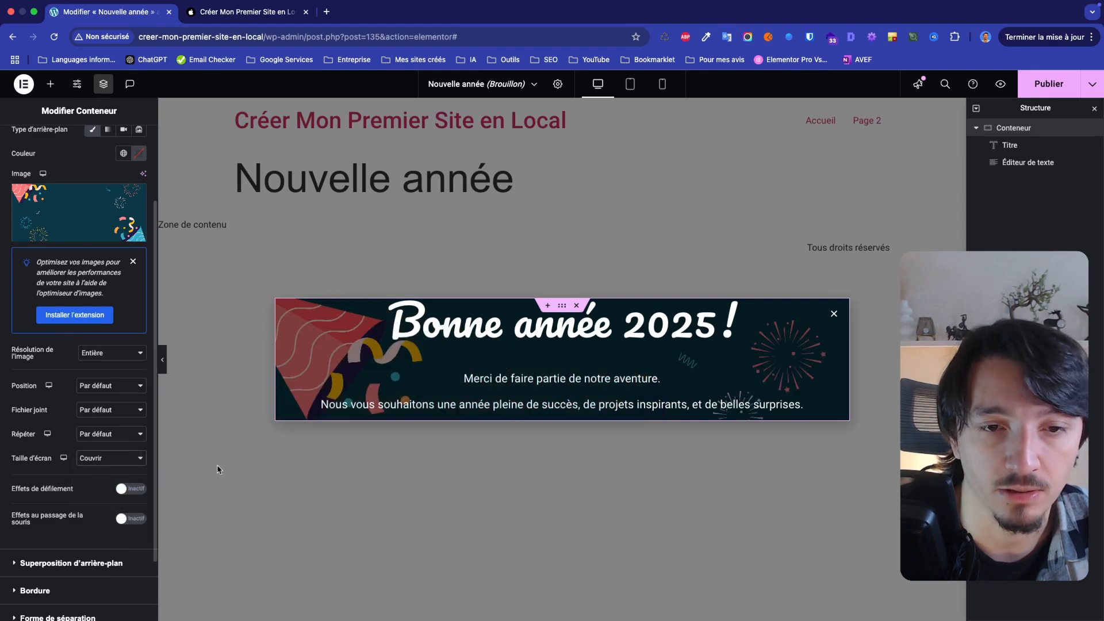
Unlink the container's inner margins and set them to 100 px top and bottom and 20 px right and left
{"action": "scroll", "coordinate": [128, 222], "scroll_direction": "down", "scroll_amount": 2}
{"action": "scroll", "coordinate": [127, 222], "scroll_direction": "up", "scroll_amount": 5}
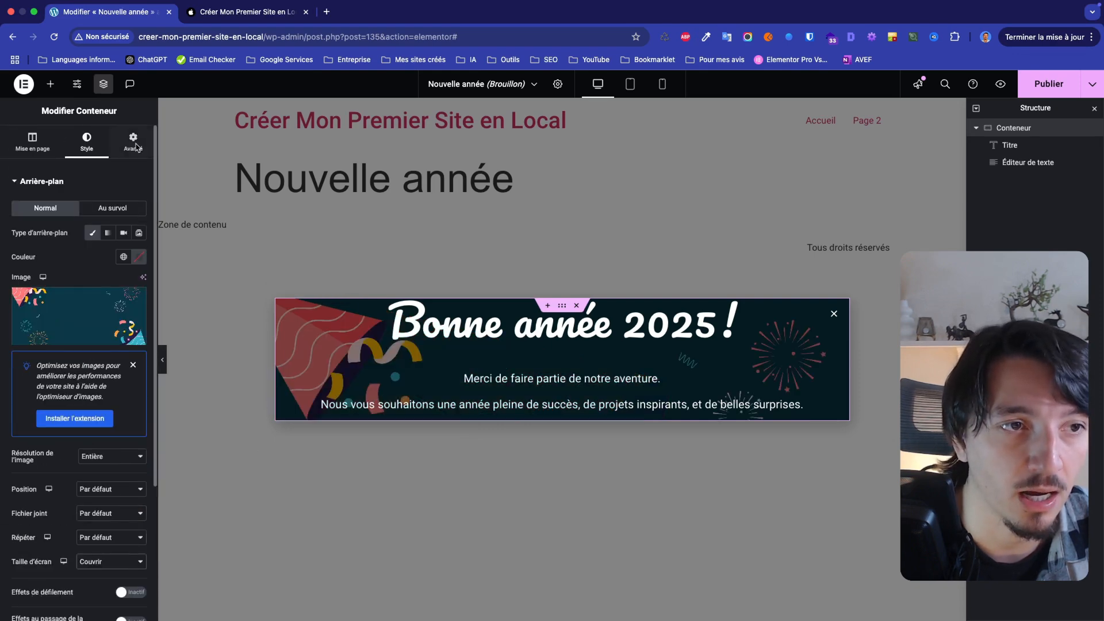
{"action": "left_click", "coordinate": [133, 142]}
{"action": "left_click", "coordinate": [139, 266]}
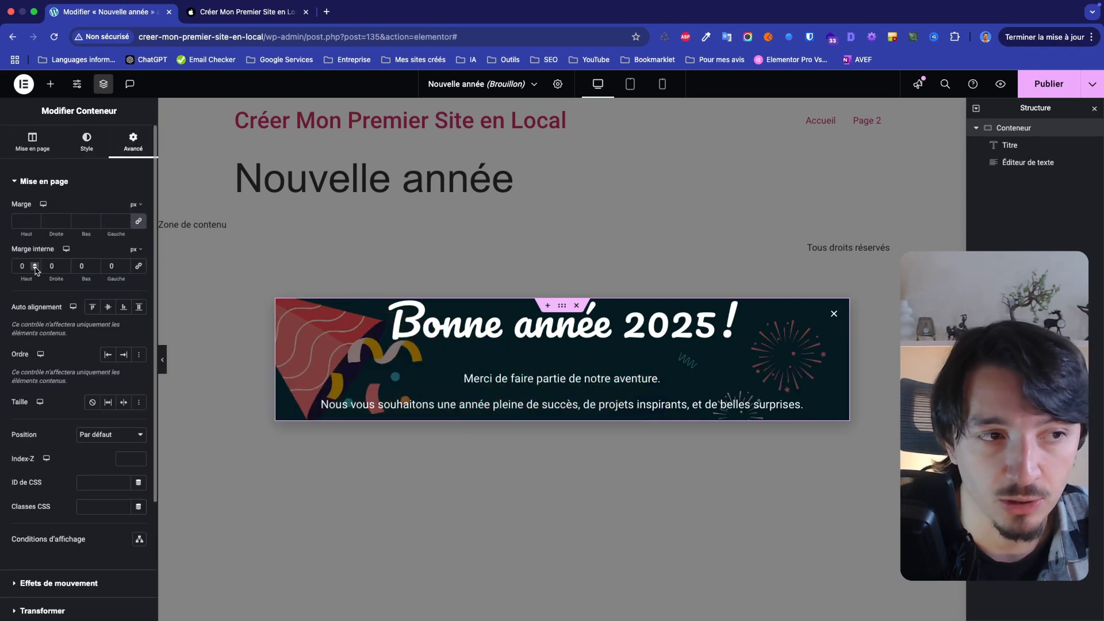
{"action": "left_click", "coordinate": [21, 266]}
{"action": "type", "text": "100"}
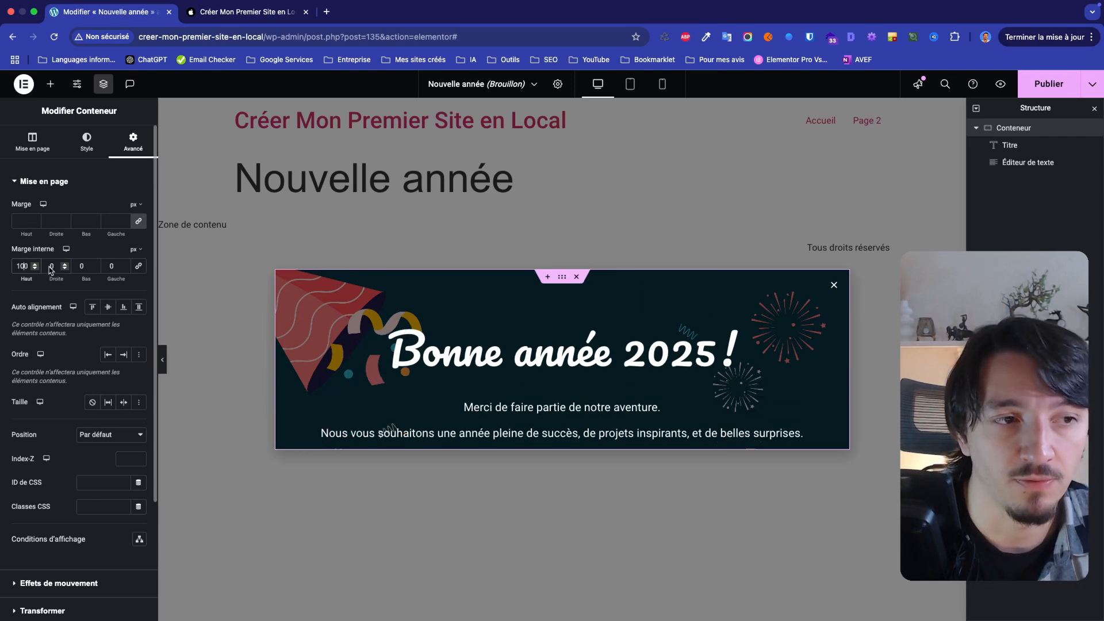
{"action": "left_click", "coordinate": [50, 268]}
{"action": "type", "text": "2"}
{"action": "left_click", "coordinate": [79, 267]}
{"action": "type", "text": "100"}
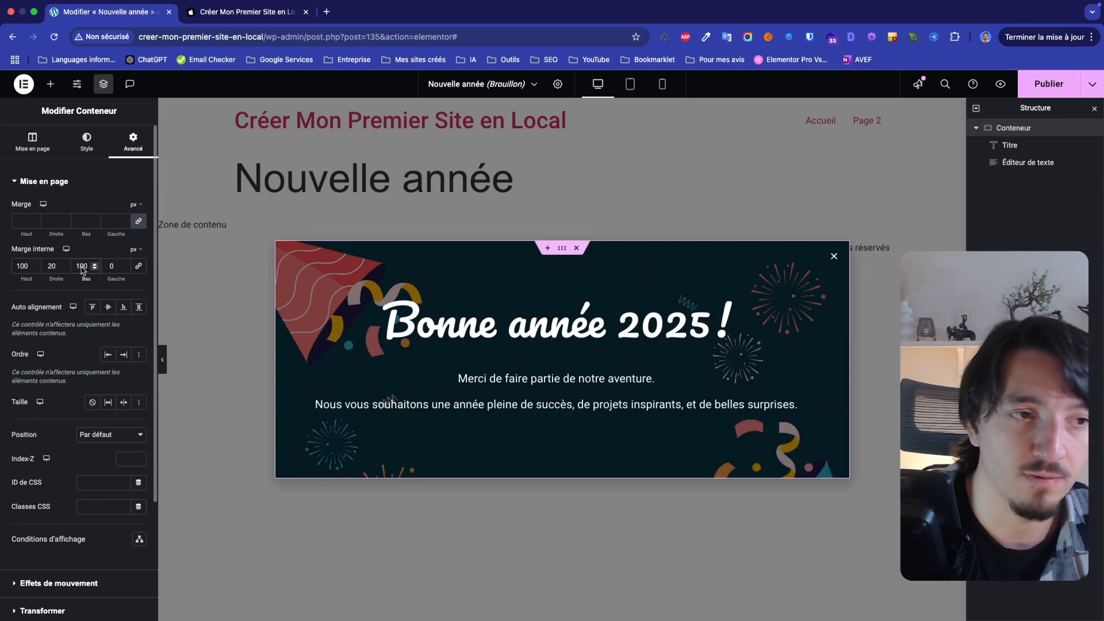
{"action": "left_click", "coordinate": [111, 266]}
{"action": "type", "text": "2"}
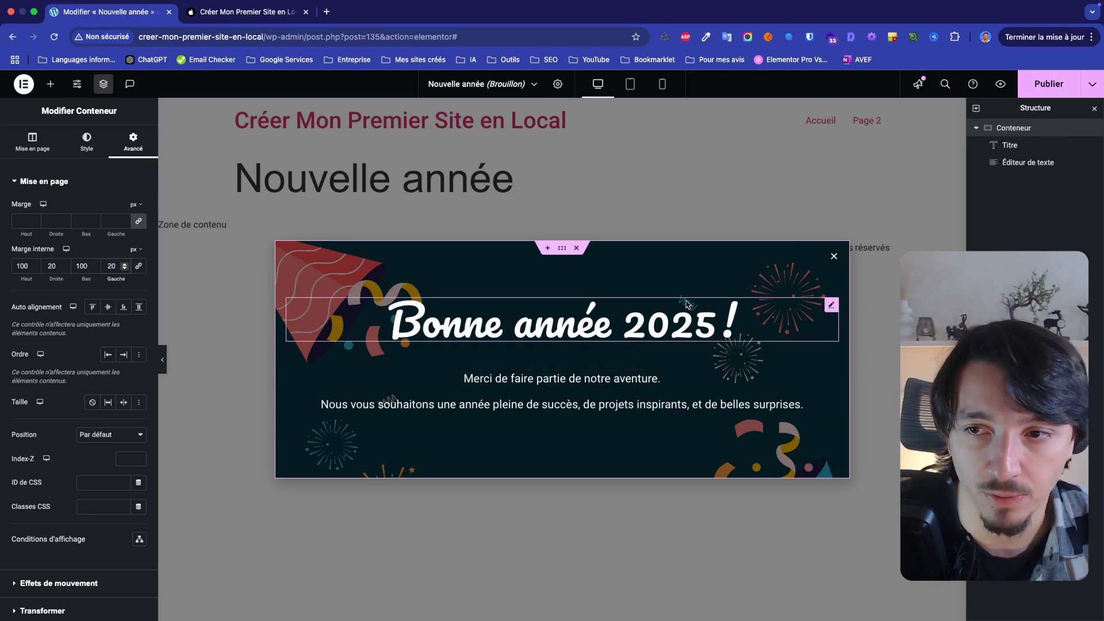
Save the current popup design as a draft
{"action": "left_click", "coordinate": [1092, 84]}
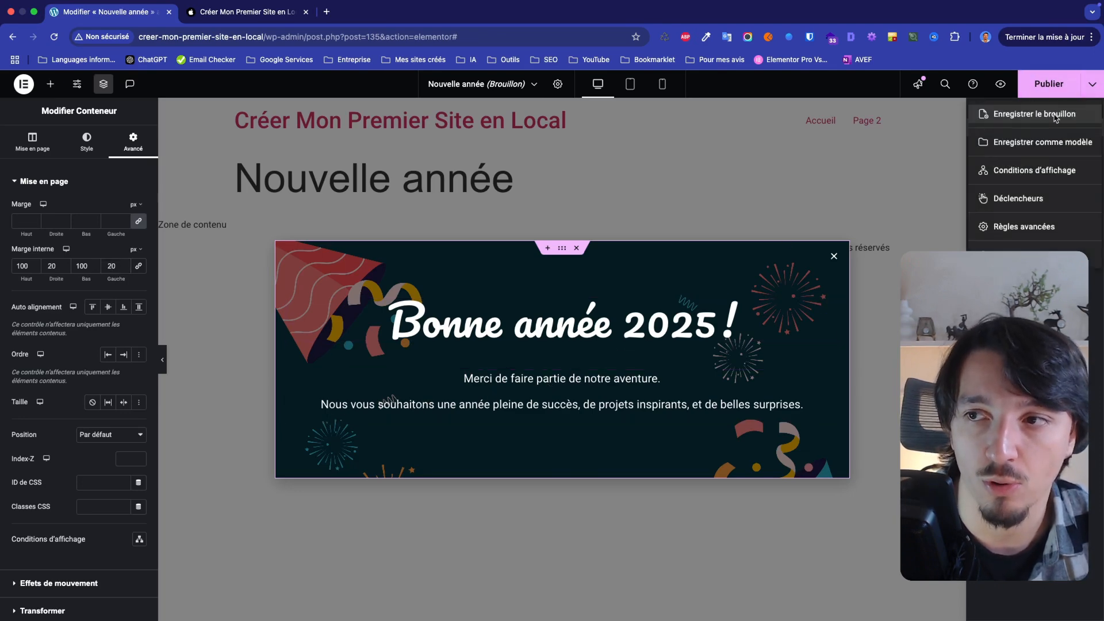
{"action": "left_click", "coordinate": [1033, 118]}
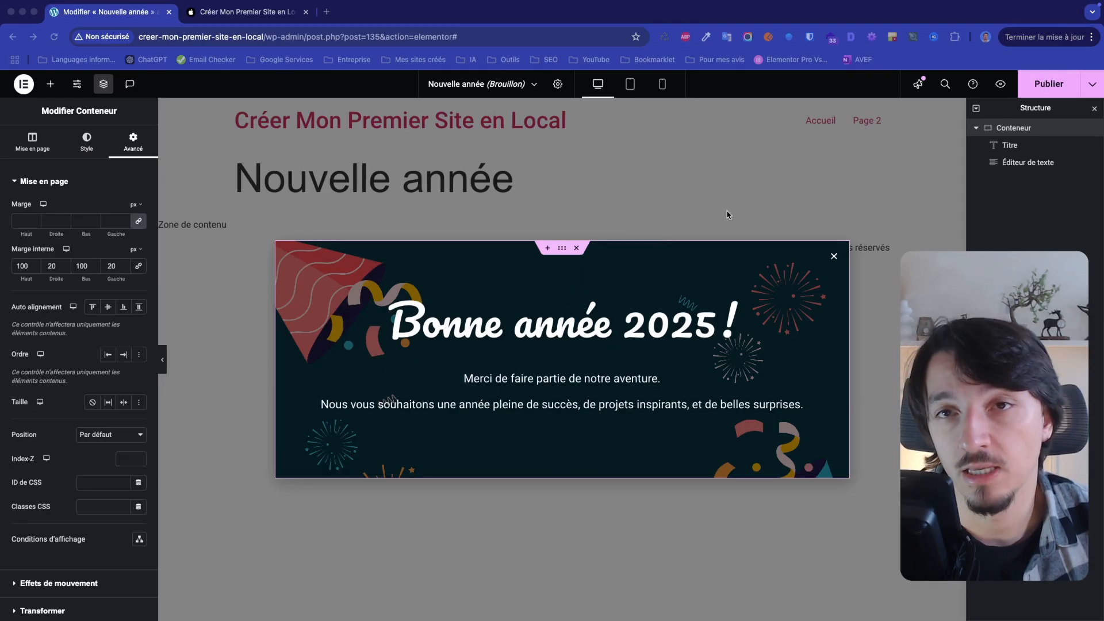
Start publishing the popup and add an Inclure display condition, trying the Unique option before choosing Dans tout le site
{"action": "left_click", "coordinate": [1050, 82]}
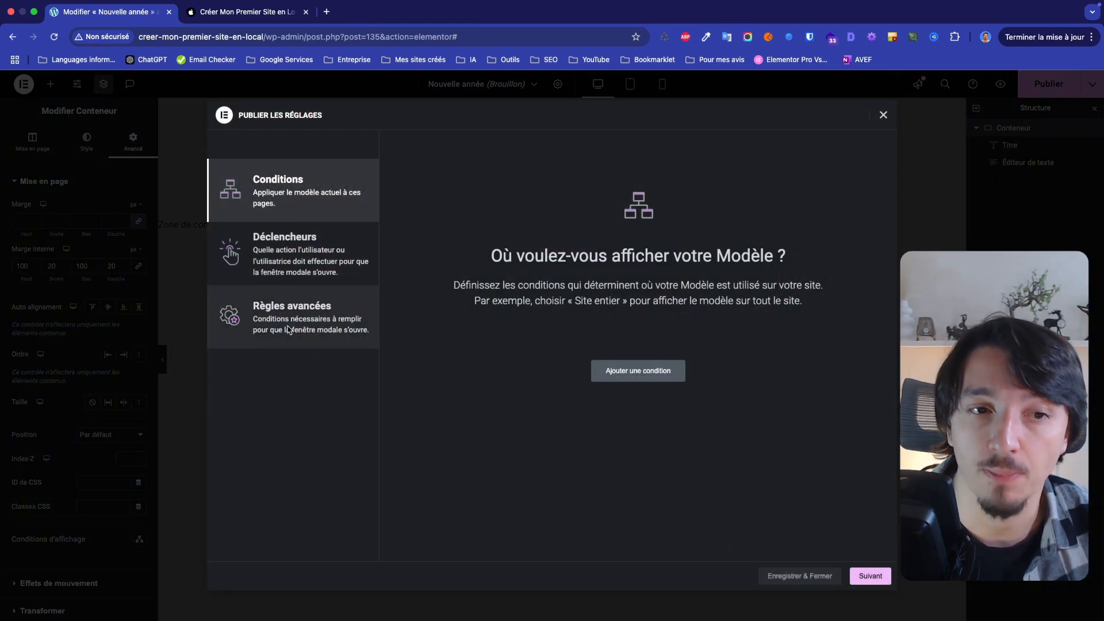
{"action": "left_click", "coordinate": [634, 374]}
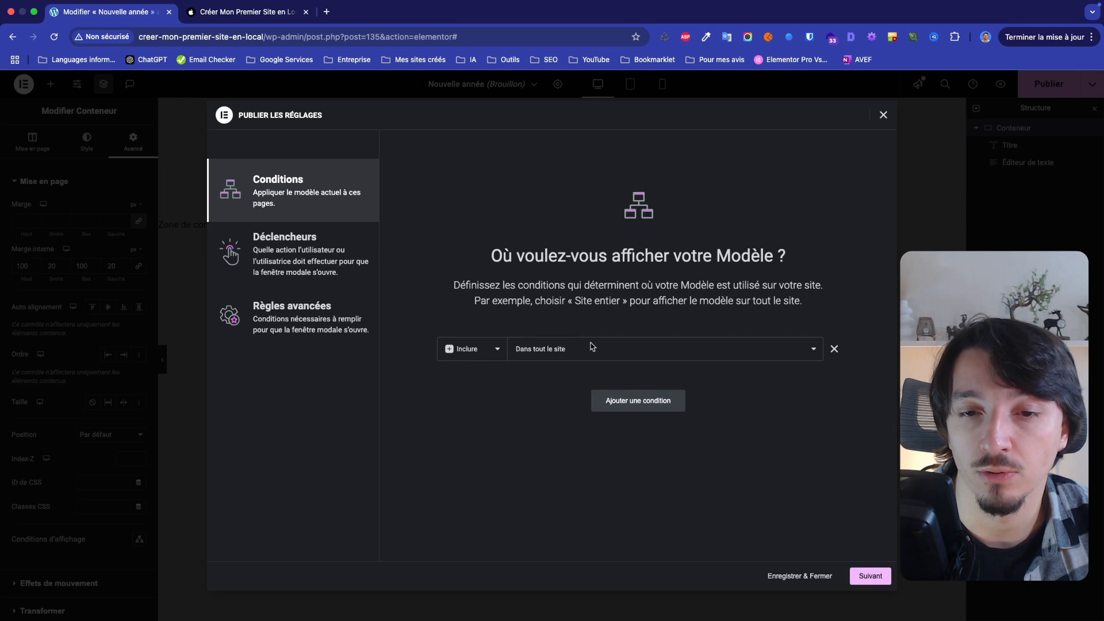
{"action": "left_click", "coordinate": [532, 358]}
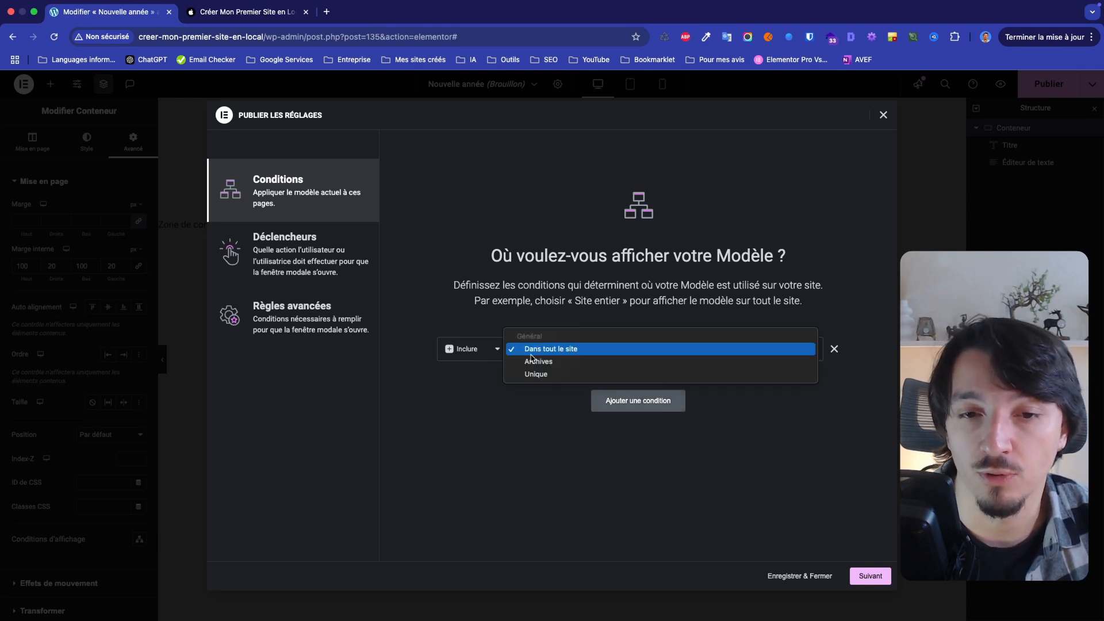
{"action": "left_click", "coordinate": [535, 374]}
{"action": "left_click", "coordinate": [723, 348]}
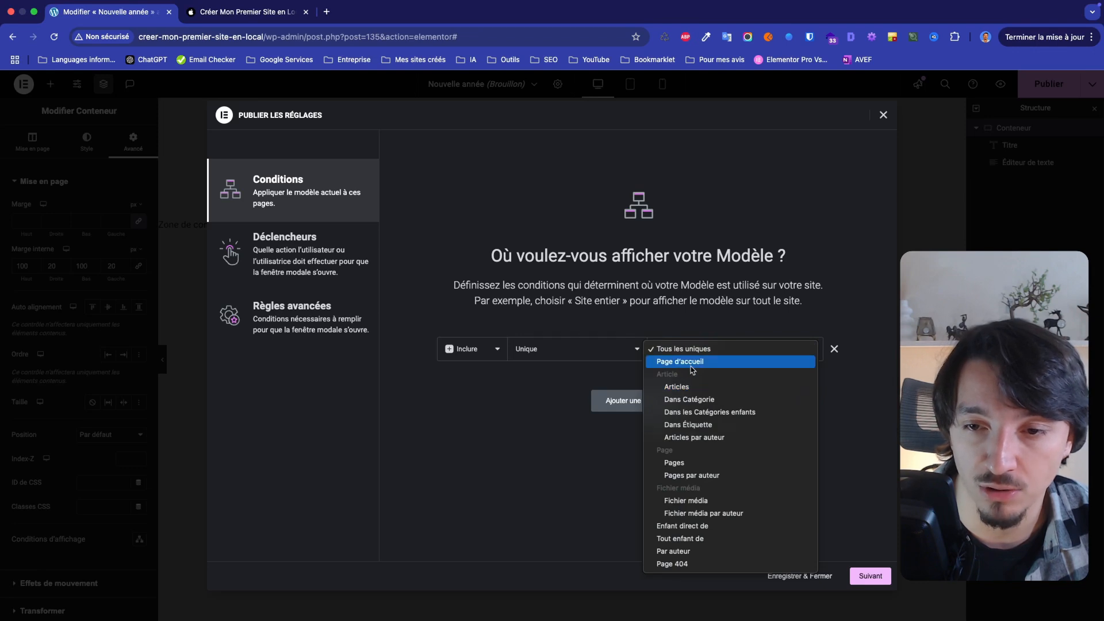
{"action": "left_click", "coordinate": [516, 447]}
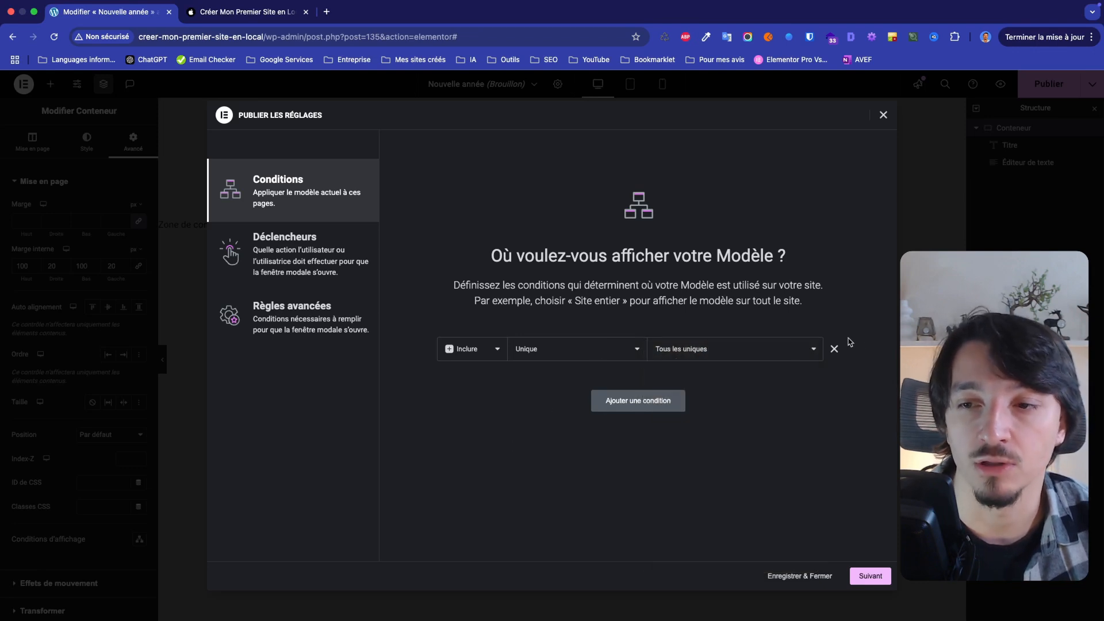
{"action": "left_click", "coordinate": [609, 350]}
{"action": "left_click", "coordinate": [579, 325]}
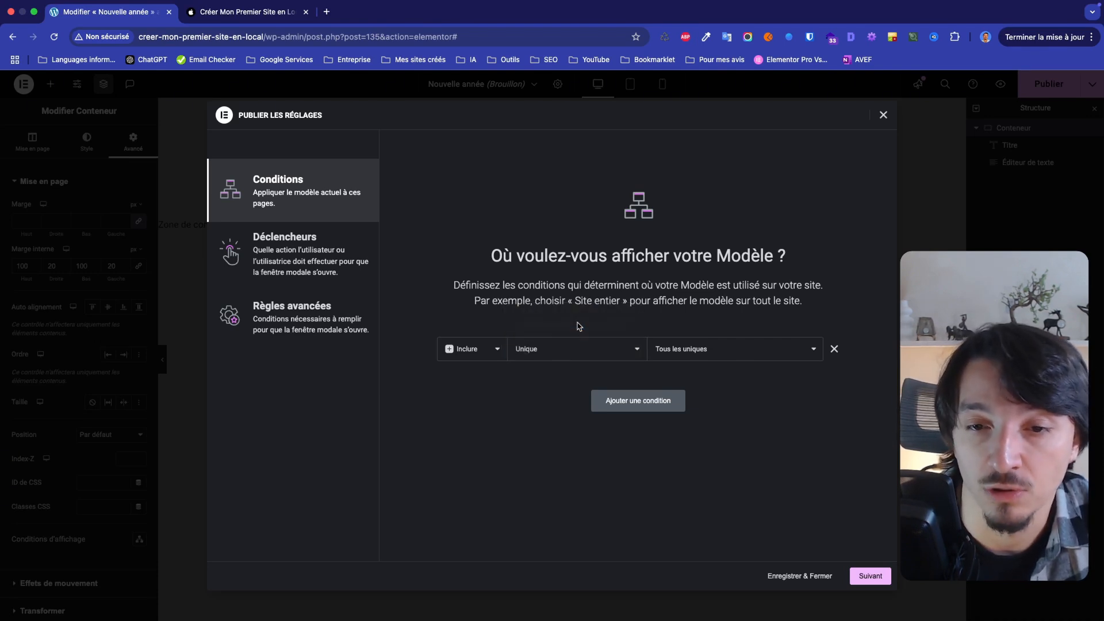
Enable the Au chargement de la page trigger with a 2-second delay, leave the advanced rules off, and save the publishing settings
{"action": "left_click", "coordinate": [870, 575]}
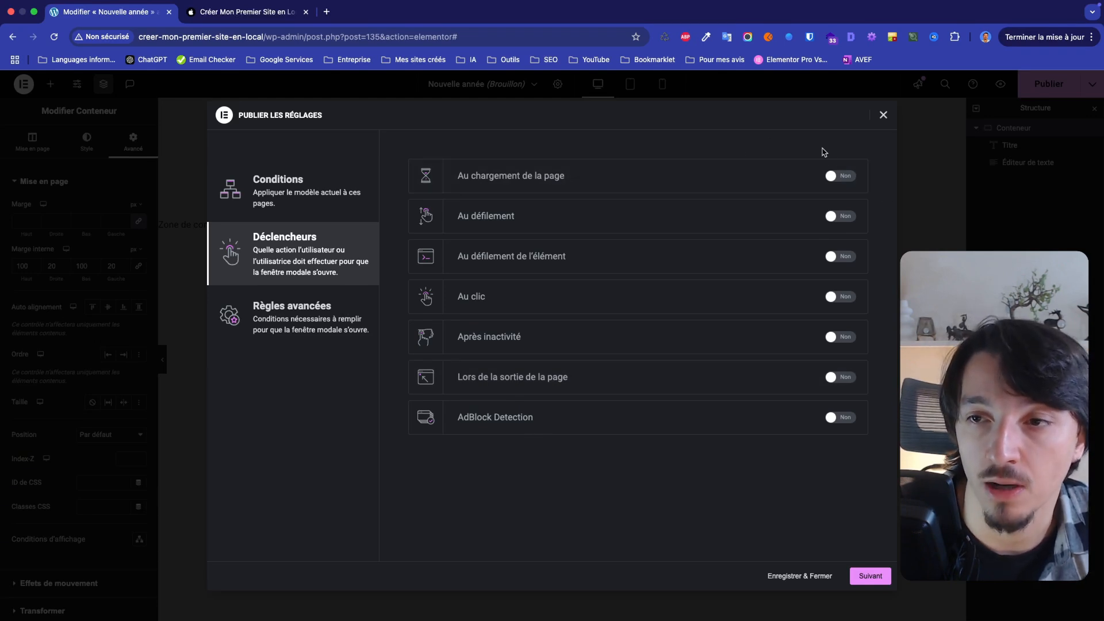
{"action": "left_click", "coordinate": [841, 176]}
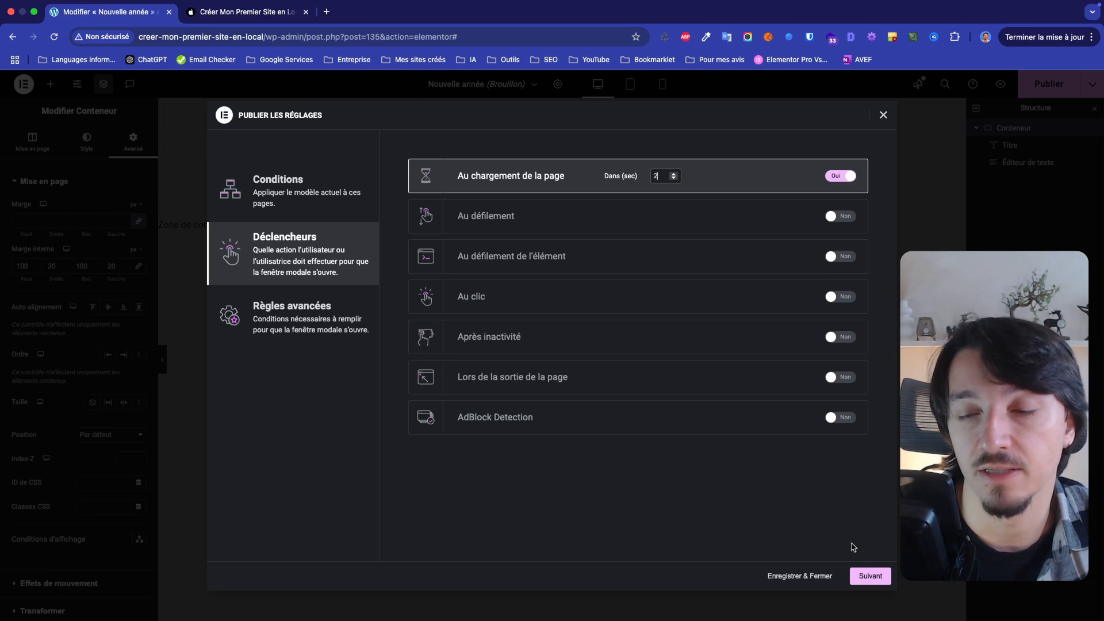
{"action": "left_click", "coordinate": [877, 577]}
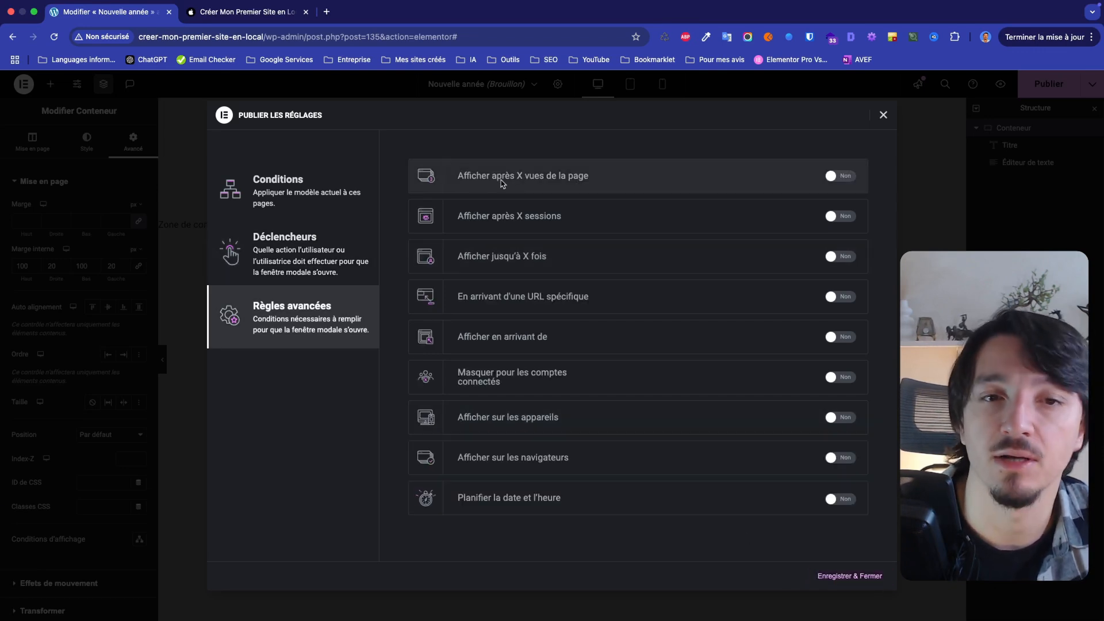
{"action": "left_click", "coordinate": [861, 577]}
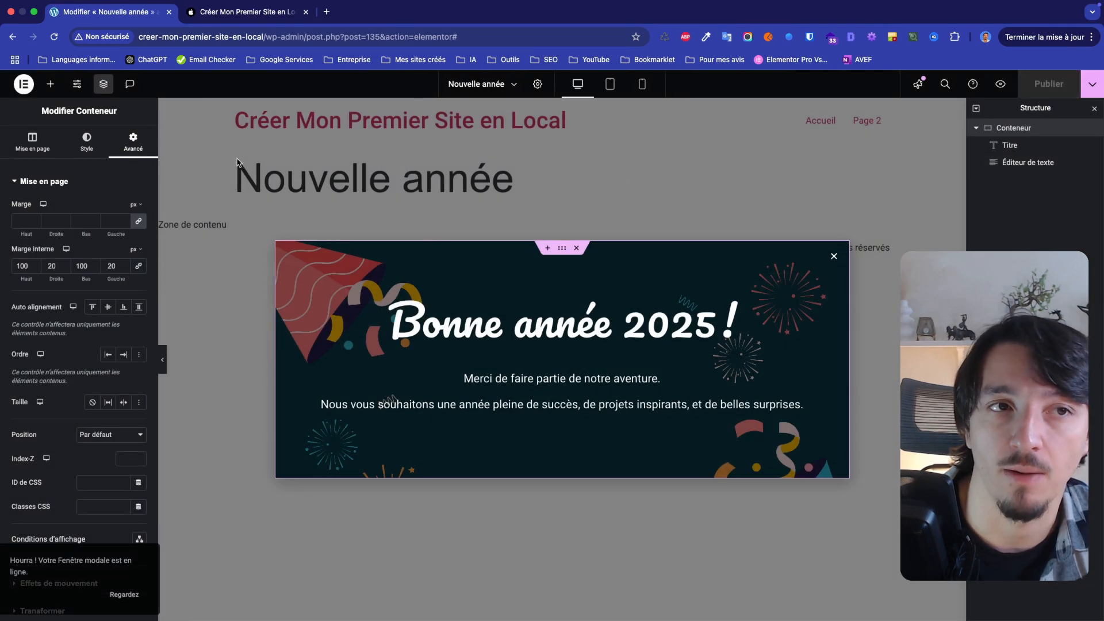
Test the popup on the site's home page while scrolling, closing it and reloading the page to check whether it reappears
{"action": "left_click", "coordinate": [194, 15]}
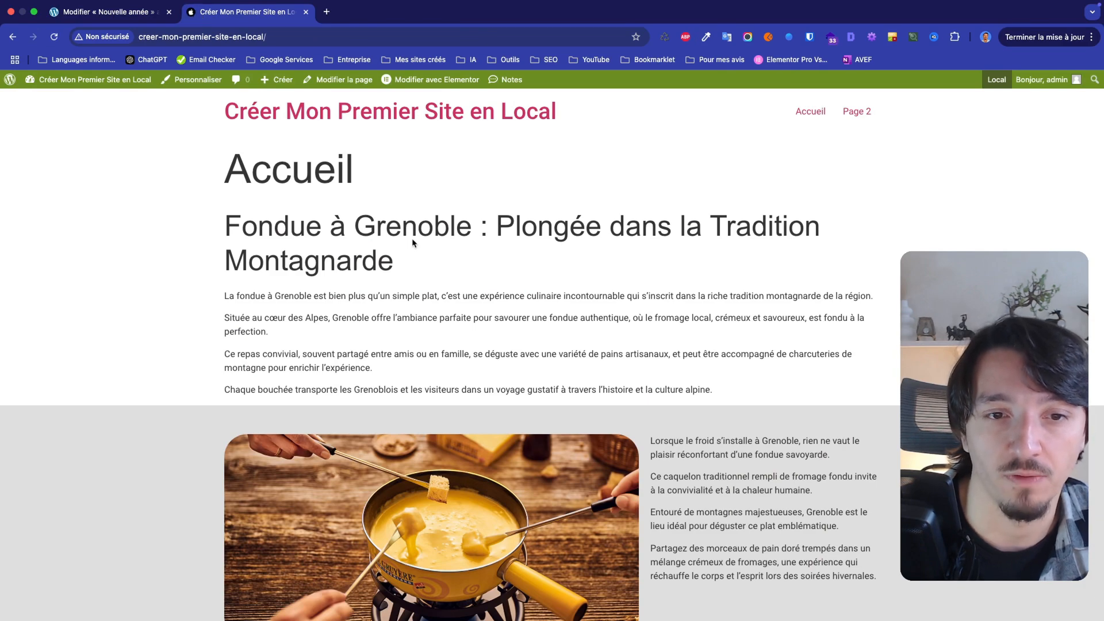
{"action": "scroll", "coordinate": [413, 242], "scroll_direction": "down", "scroll_amount": 10}
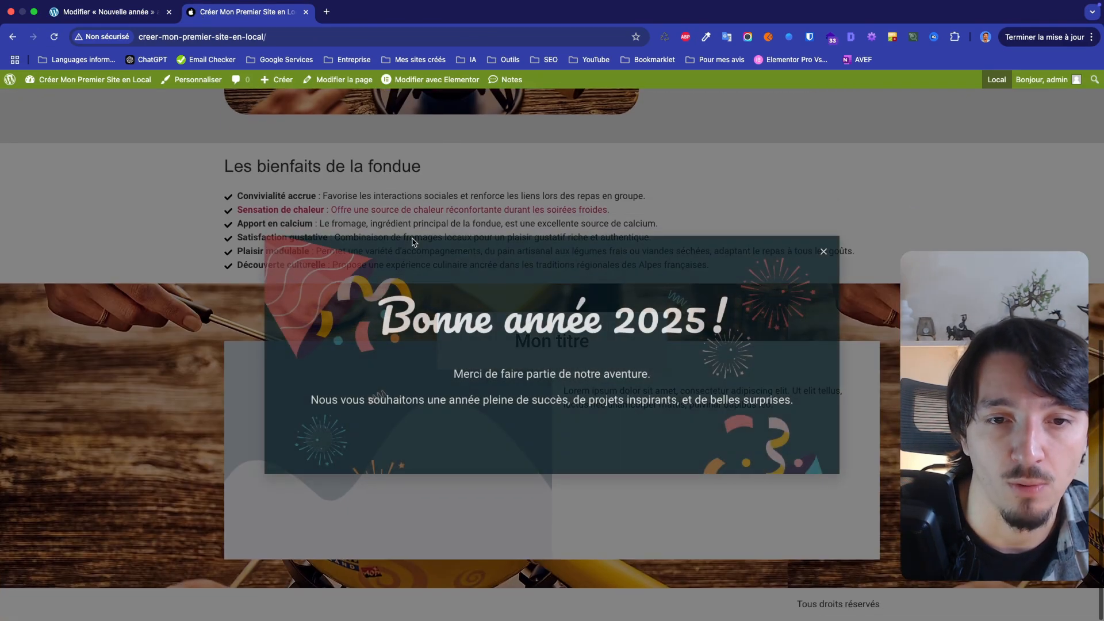
{"action": "left_click", "coordinate": [825, 252]}
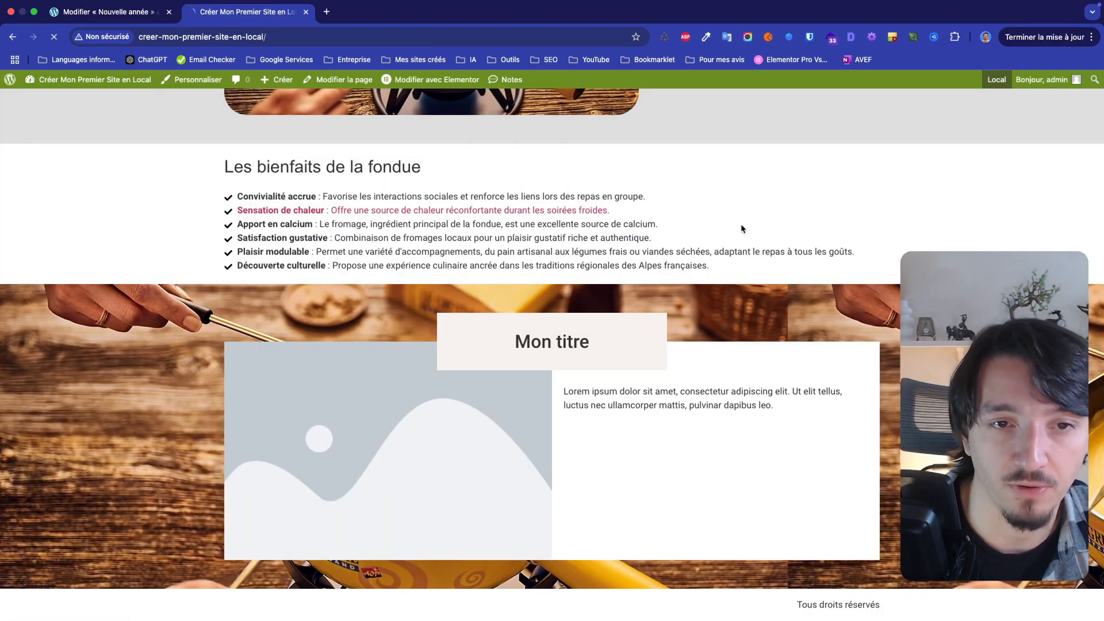
{"action": "scroll", "coordinate": [744, 229], "scroll_direction": "up", "scroll_amount": 5}
{"action": "scroll", "coordinate": [743, 228], "scroll_direction": "down", "scroll_amount": 5}
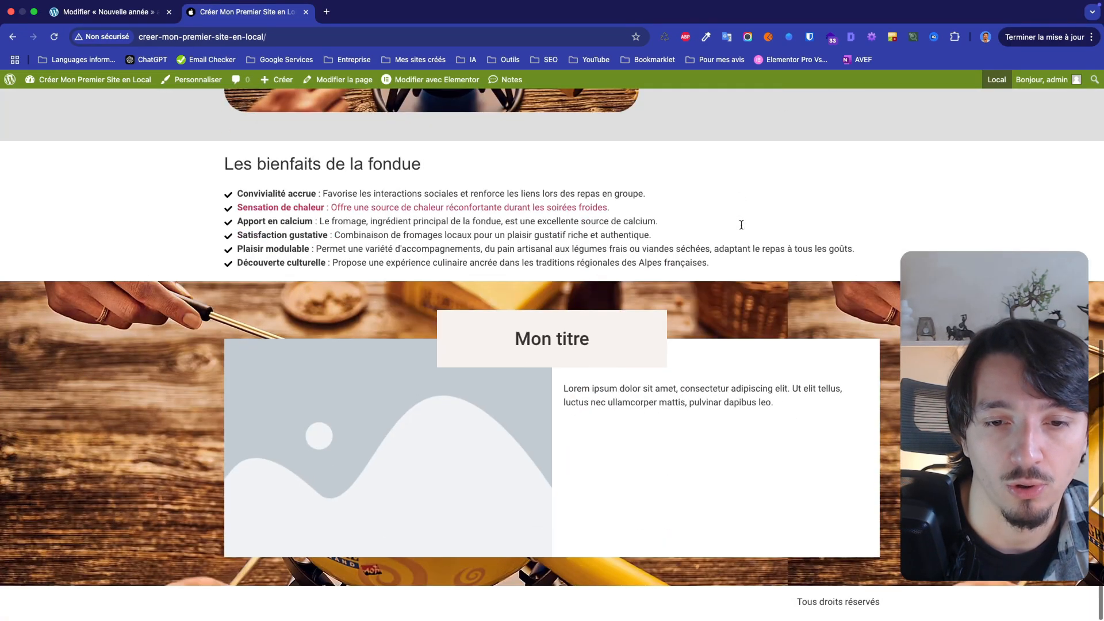
{"action": "scroll", "coordinate": [743, 227], "scroll_direction": "up", "scroll_amount": 9}
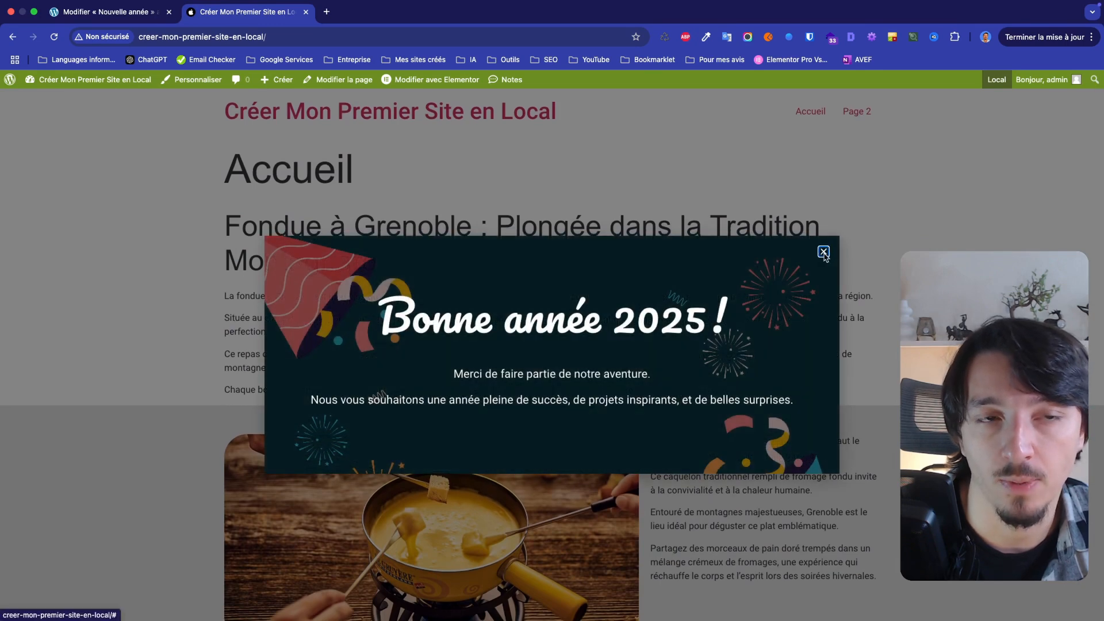
{"action": "left_click", "coordinate": [824, 253]}
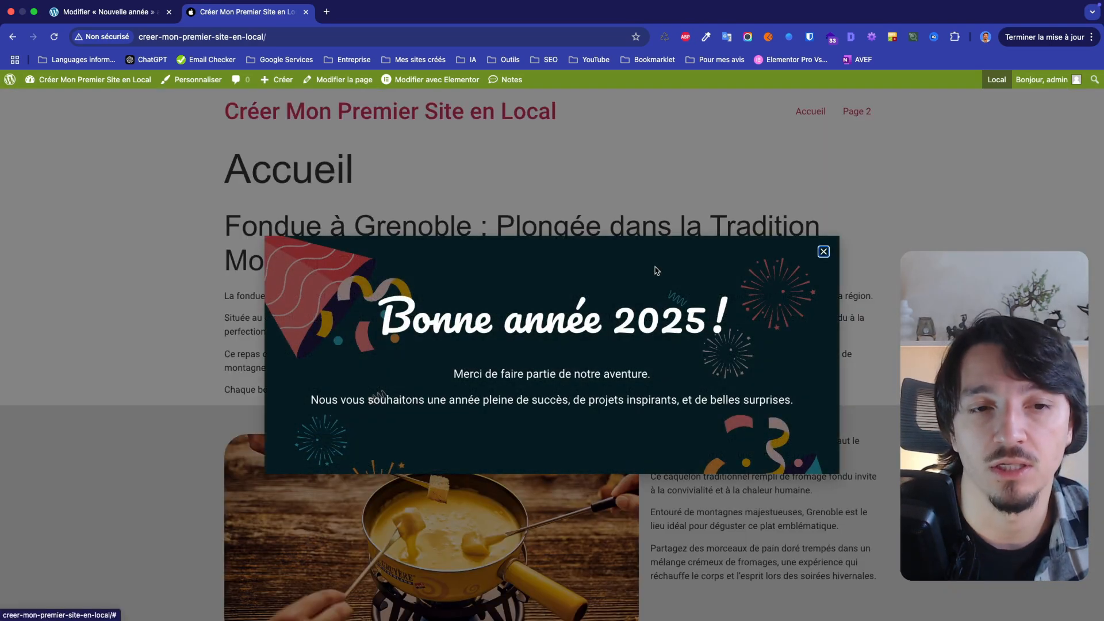
{"action": "left_click", "coordinate": [824, 253]}
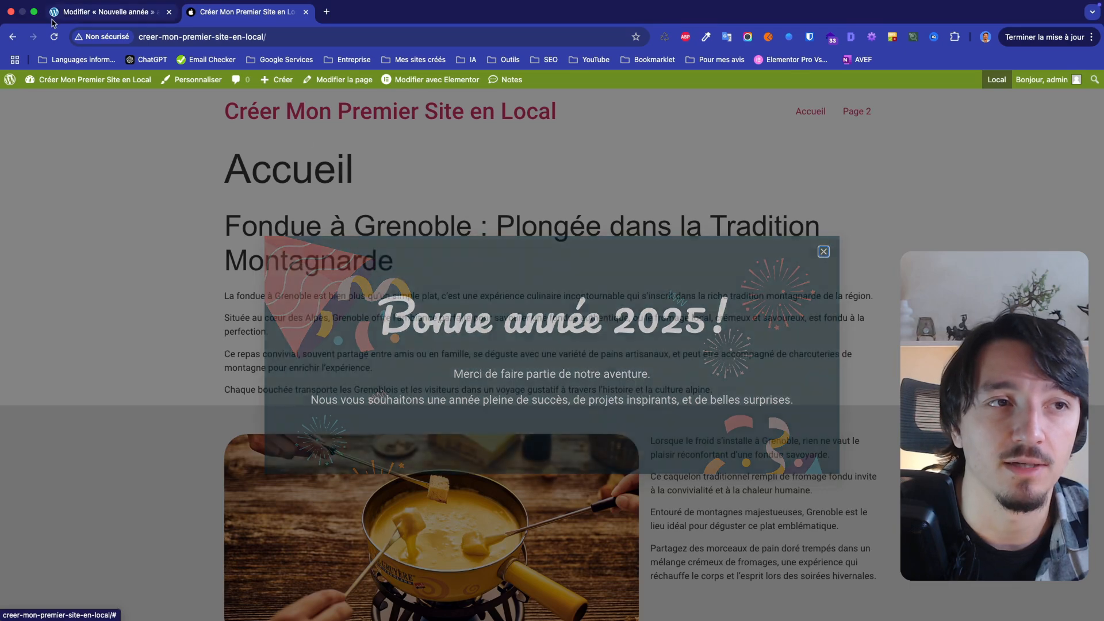
Return to the popup editor and enable the advanced rule Afficher jusqu'à X fois with a limit of 1 time
{"action": "left_click", "coordinate": [110, 12]}
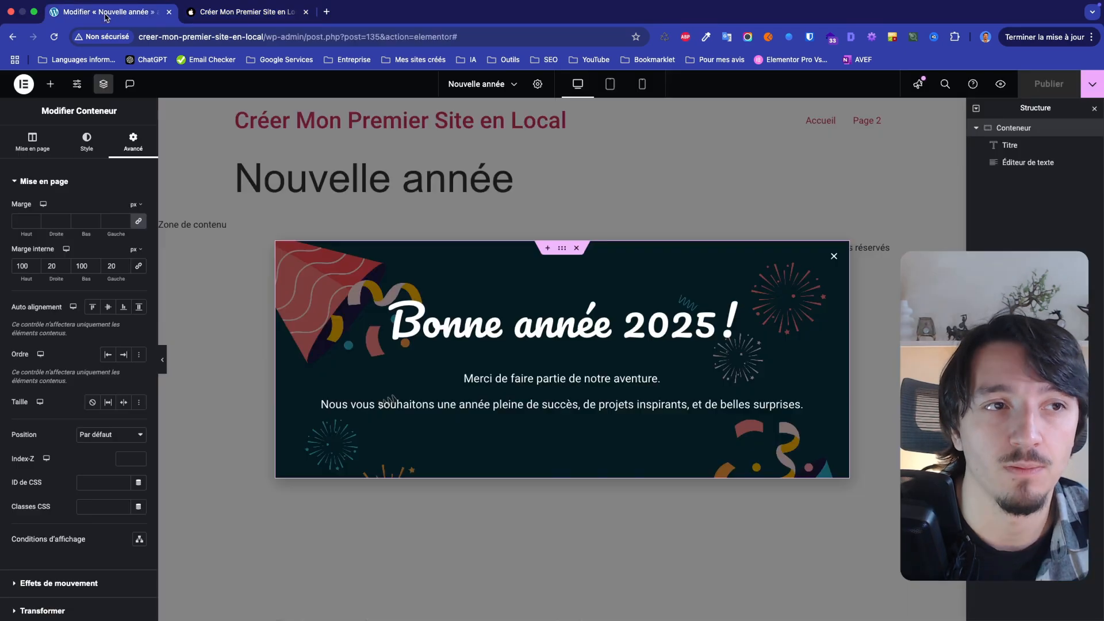
{"action": "left_click", "coordinate": [1092, 89]}
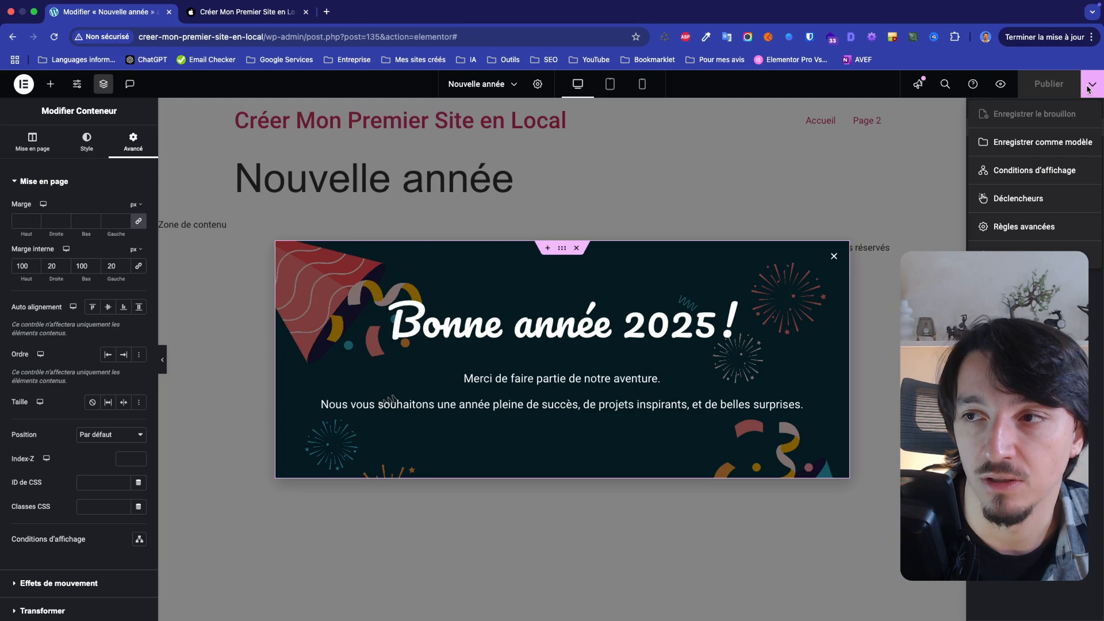
{"action": "left_click", "coordinate": [1019, 227]}
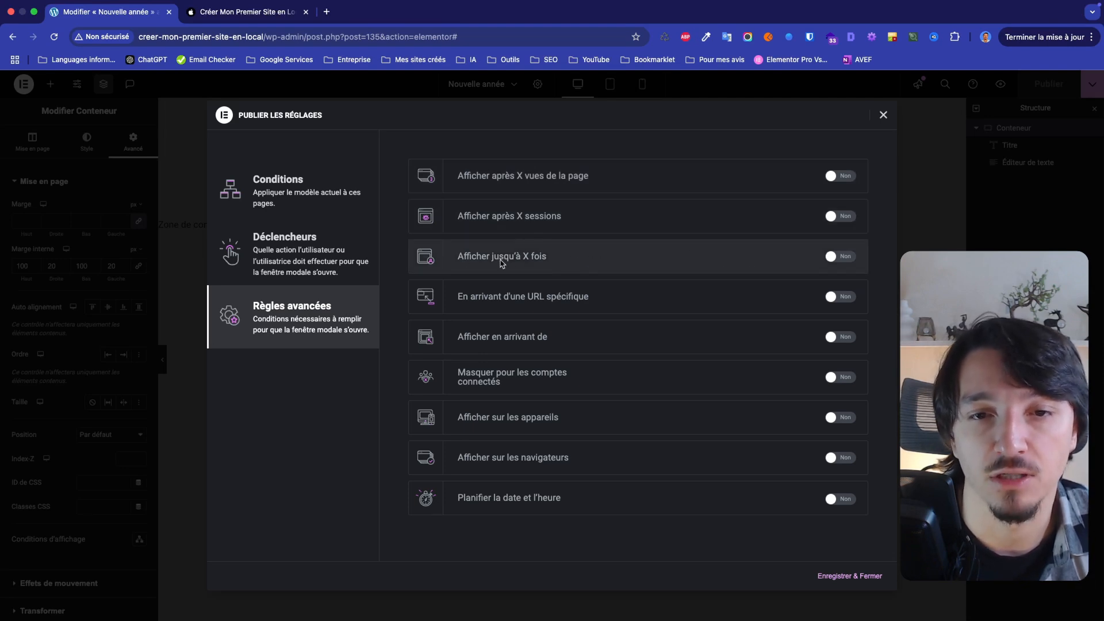
{"action": "left_click", "coordinate": [841, 257]}
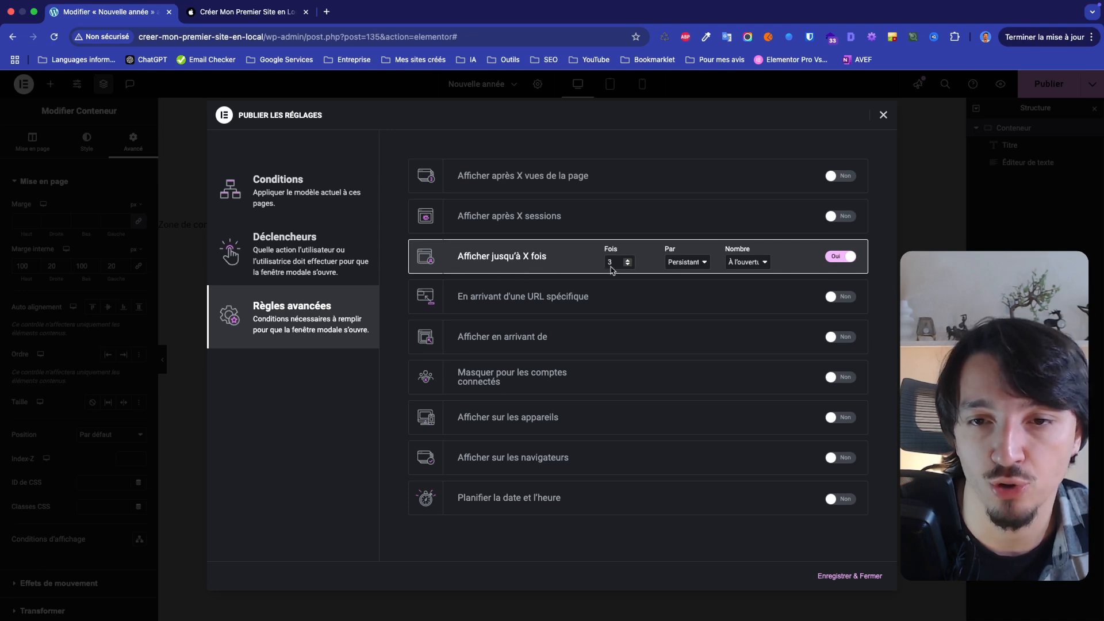
{"action": "key", "text": "BackSpace"}
{"action": "type", "text": "1"}
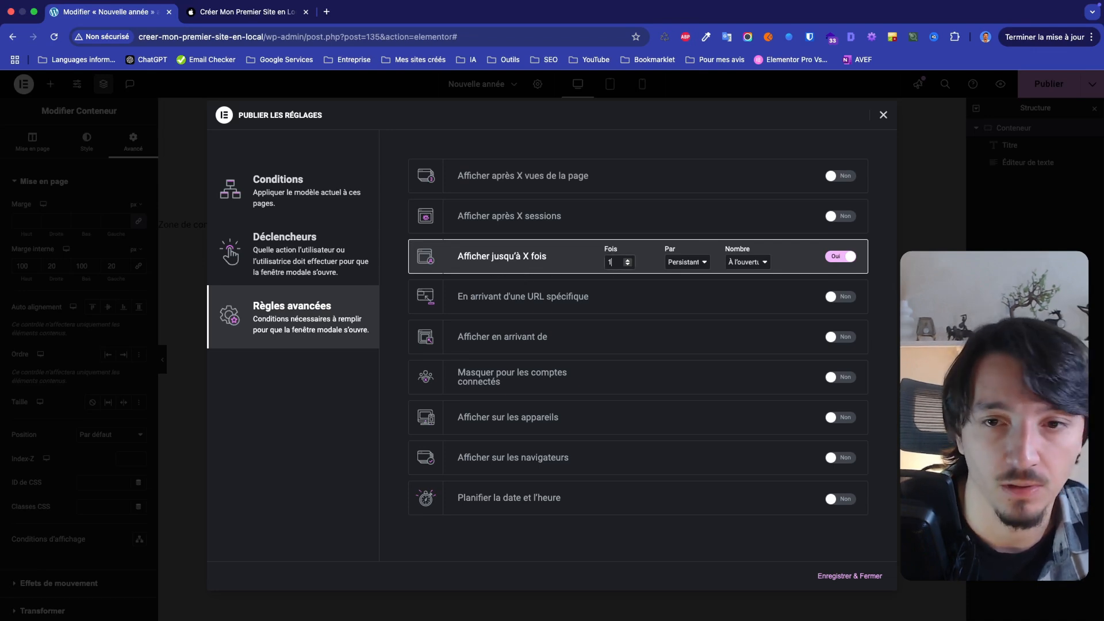
Set the display limit's period to Jour, keep counting À l'ouverture, and save the advanced rules
{"action": "left_click", "coordinate": [699, 265]}
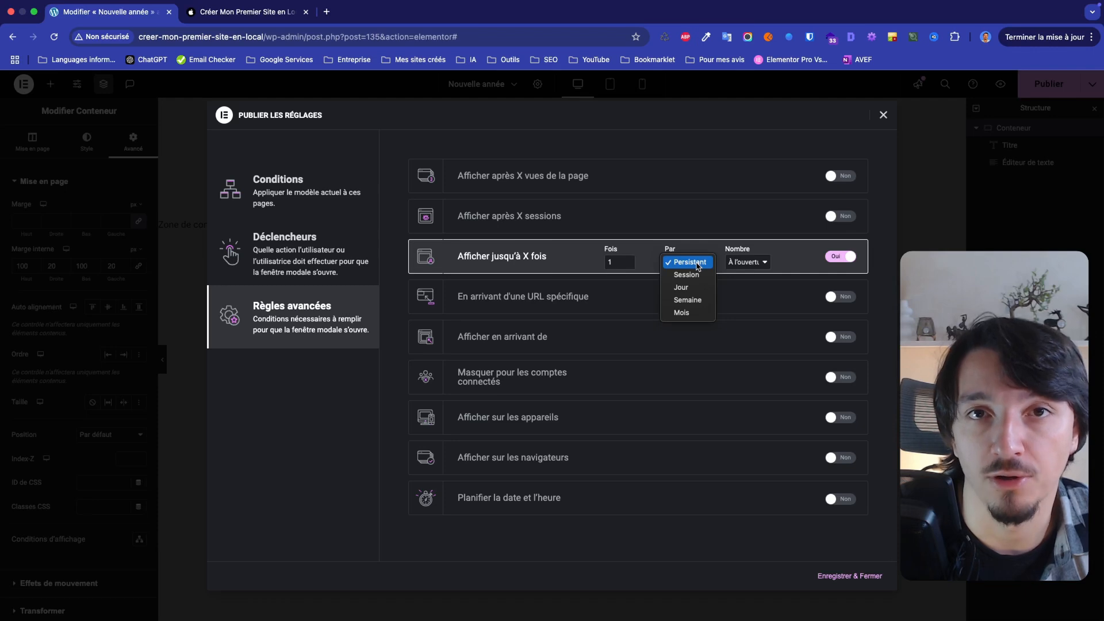
{"action": "left_click", "coordinate": [698, 263]}
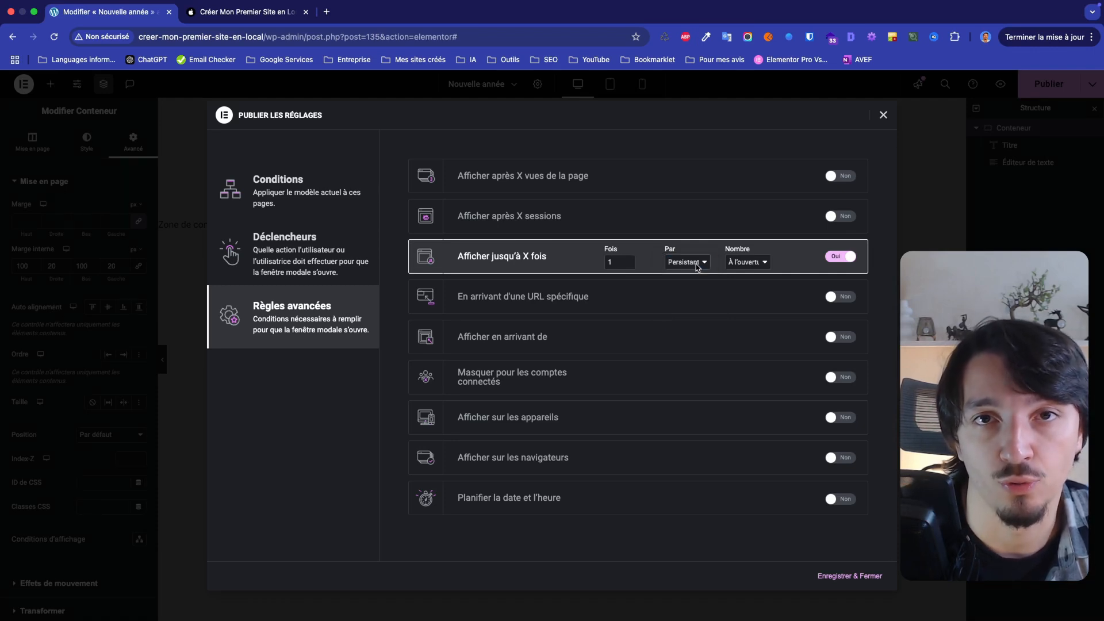
{"action": "left_click", "coordinate": [697, 266]}
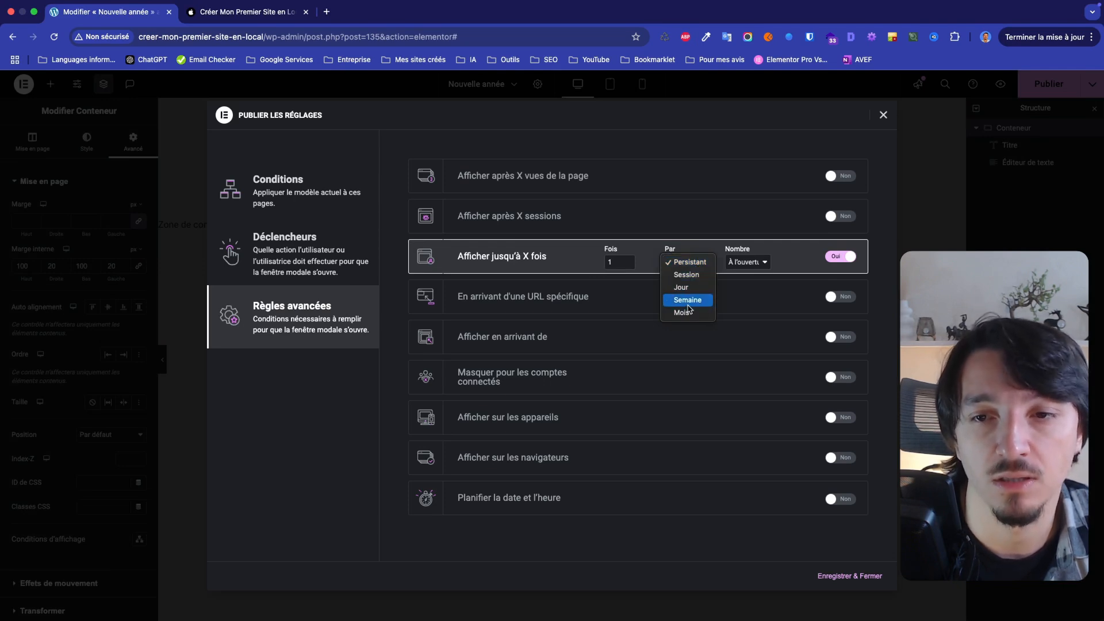
{"action": "left_click", "coordinate": [688, 289]}
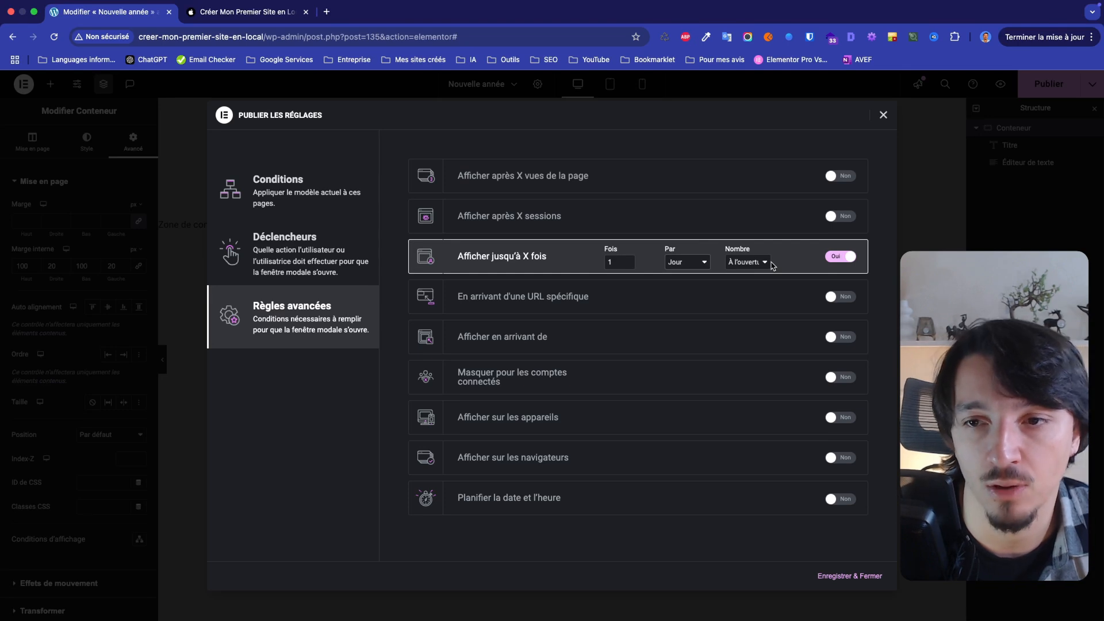
{"action": "left_click", "coordinate": [748, 263]}
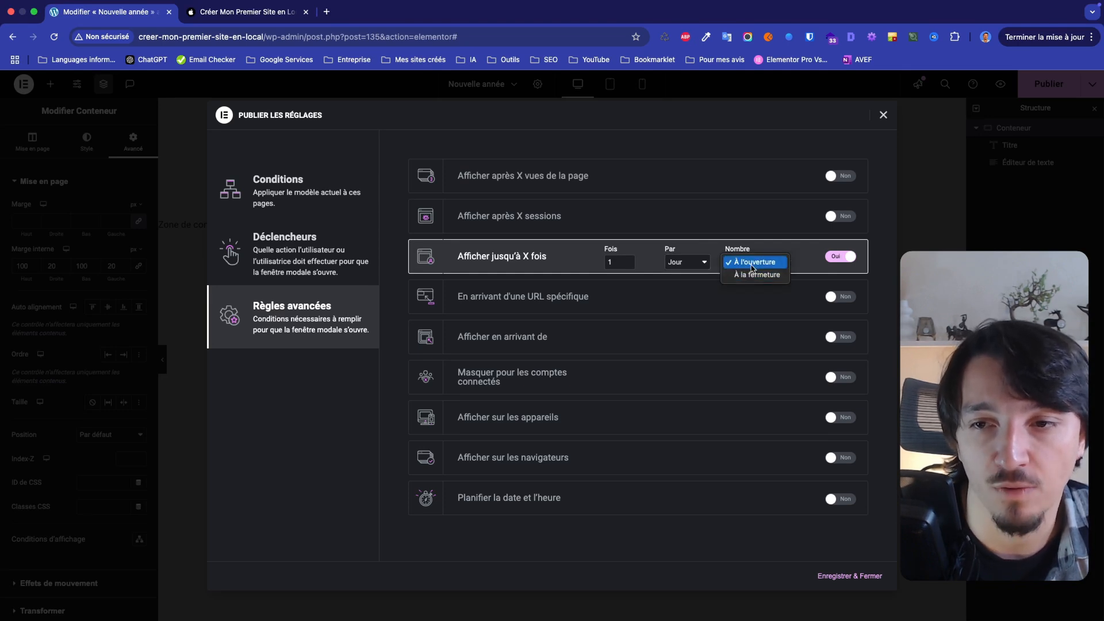
{"action": "left_click", "coordinate": [808, 258]}
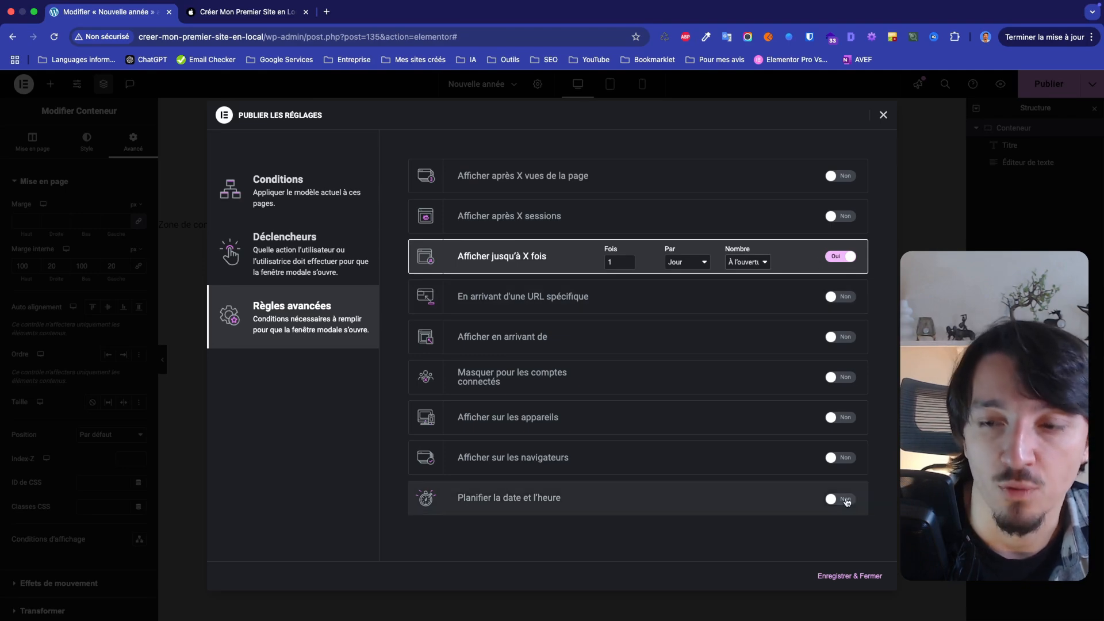
{"action": "left_click", "coordinate": [856, 579]}
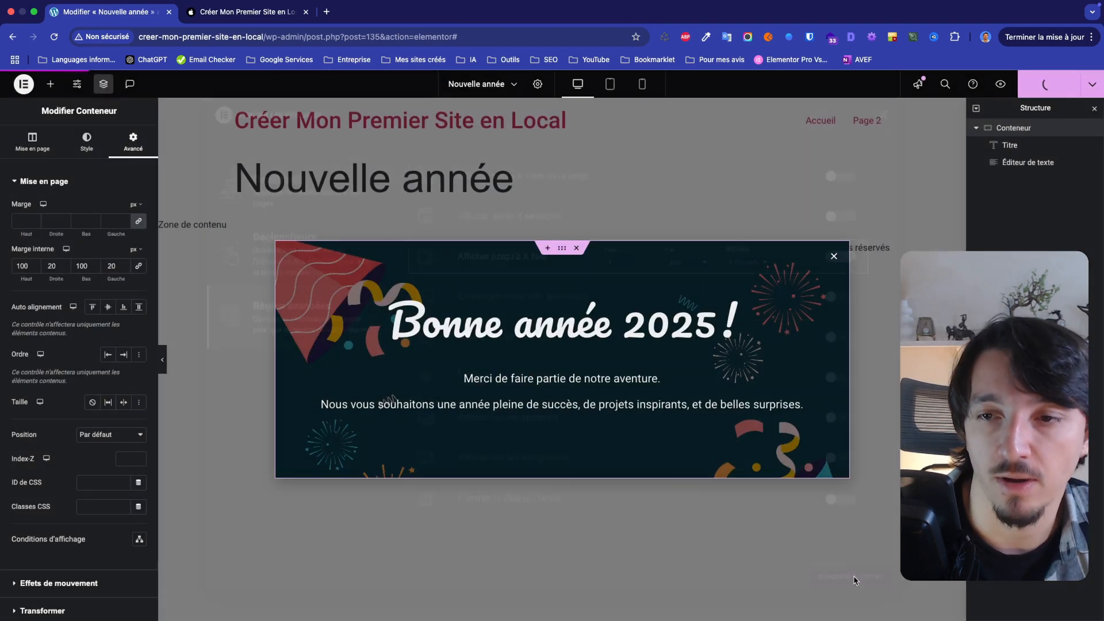
Reload the site's home page and test the once-a-day limit by closing the popup and browsing the page
{"action": "left_click", "coordinate": [252, 13]}
{"action": "key", "text": "super+r"}
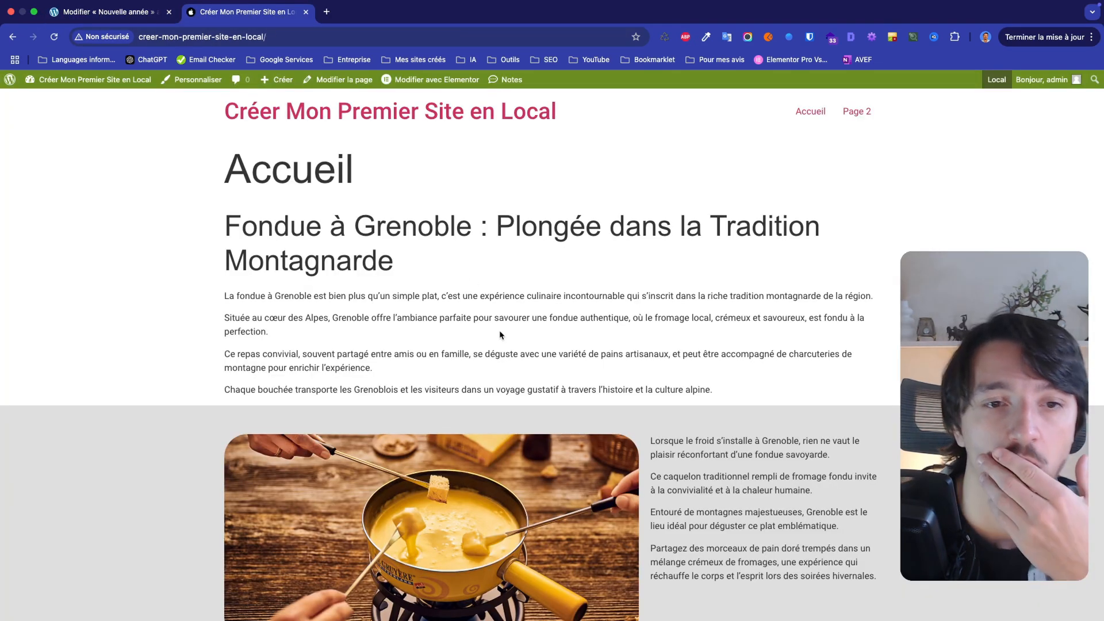
{"action": "scroll", "coordinate": [500, 336], "scroll_direction": "down", "scroll_amount": 8}
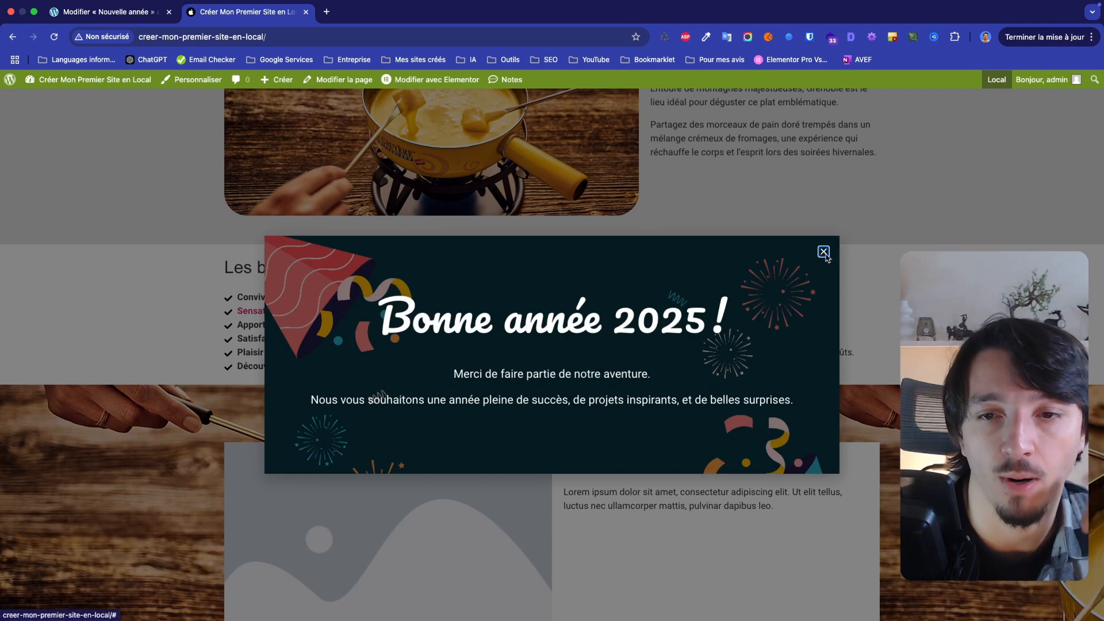
{"action": "left_click", "coordinate": [825, 255]}
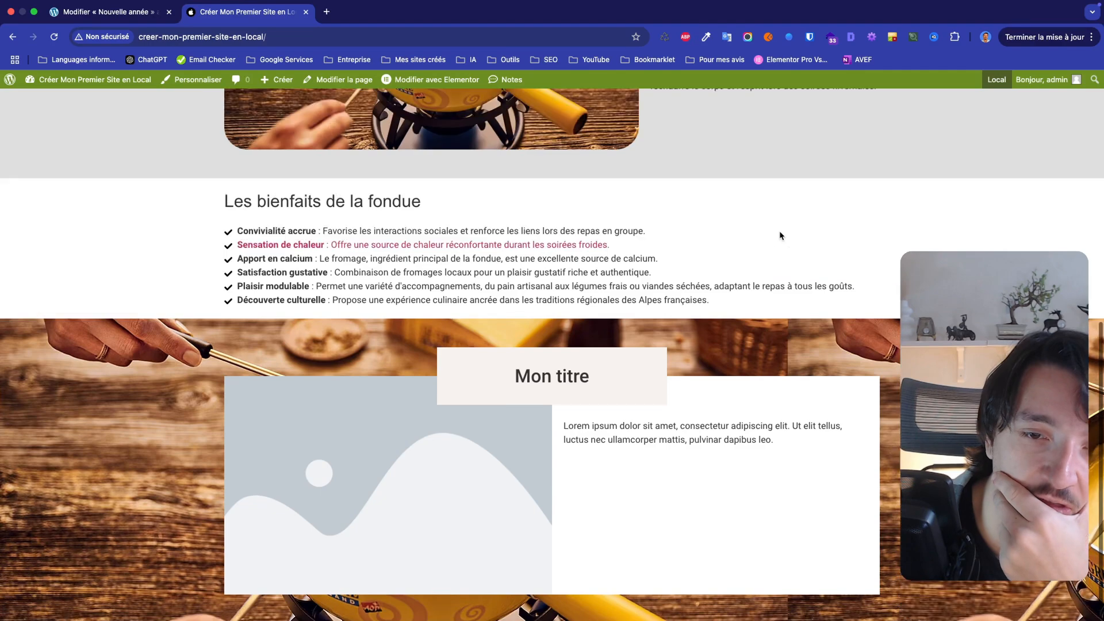
{"action": "scroll", "coordinate": [780, 236], "scroll_direction": "down", "scroll_amount": 5}
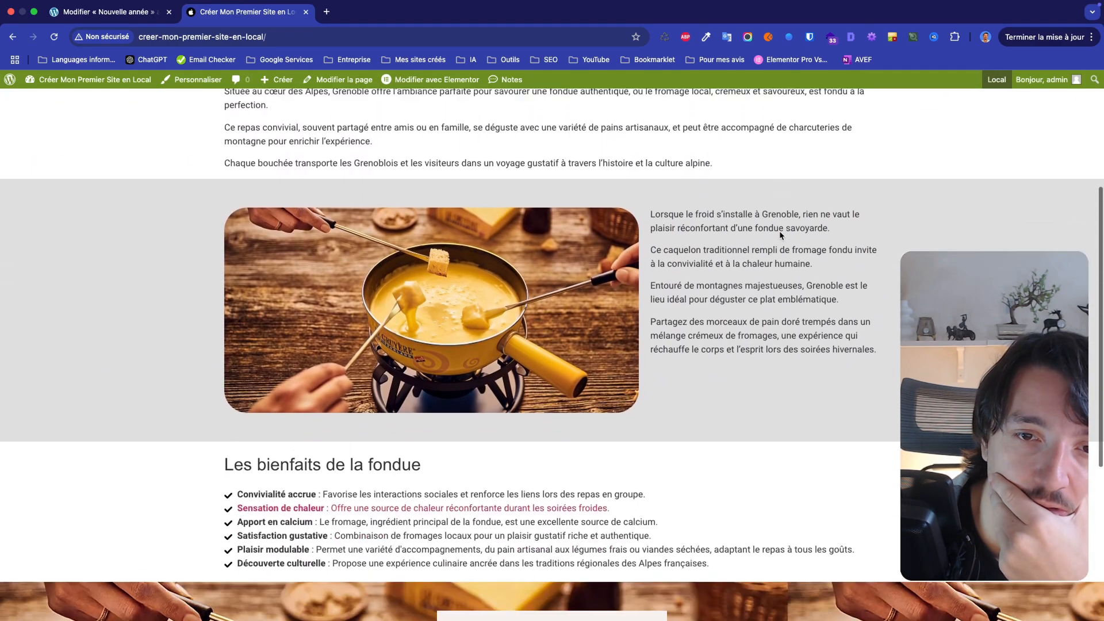
Browse the site's home page to check whether the popup reappears, and reopen the popup's advanced rules for review
{"action": "scroll", "coordinate": [780, 233], "scroll_direction": "down", "scroll_amount": 4}
{"action": "scroll", "coordinate": [780, 233], "scroll_direction": "up", "scroll_amount": 4}
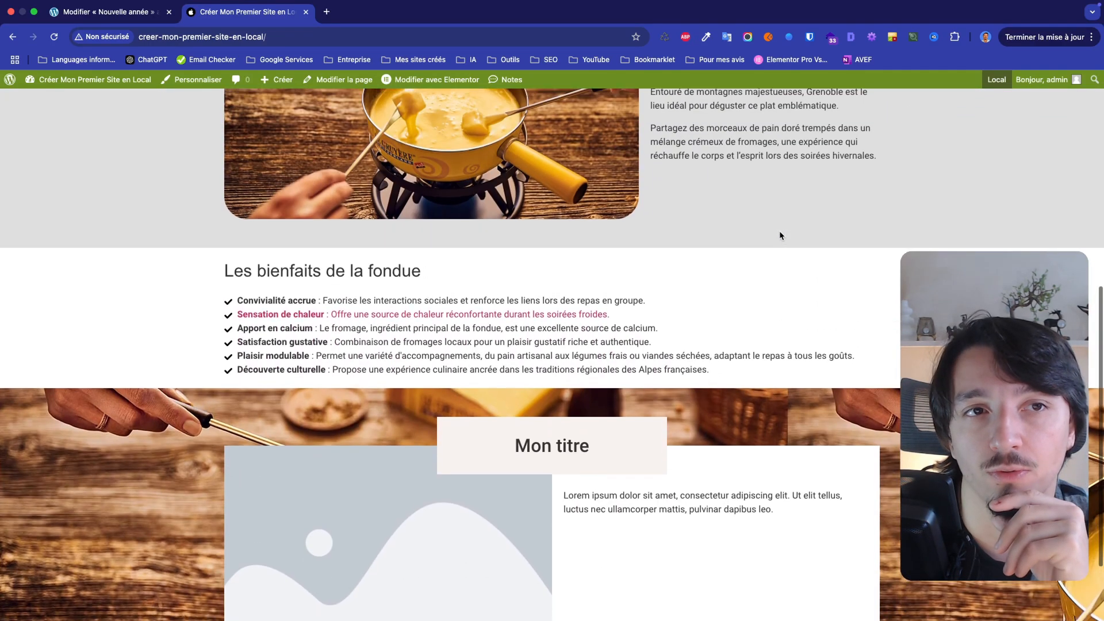
{"action": "scroll", "coordinate": [780, 232], "scroll_direction": "up", "scroll_amount": 2}
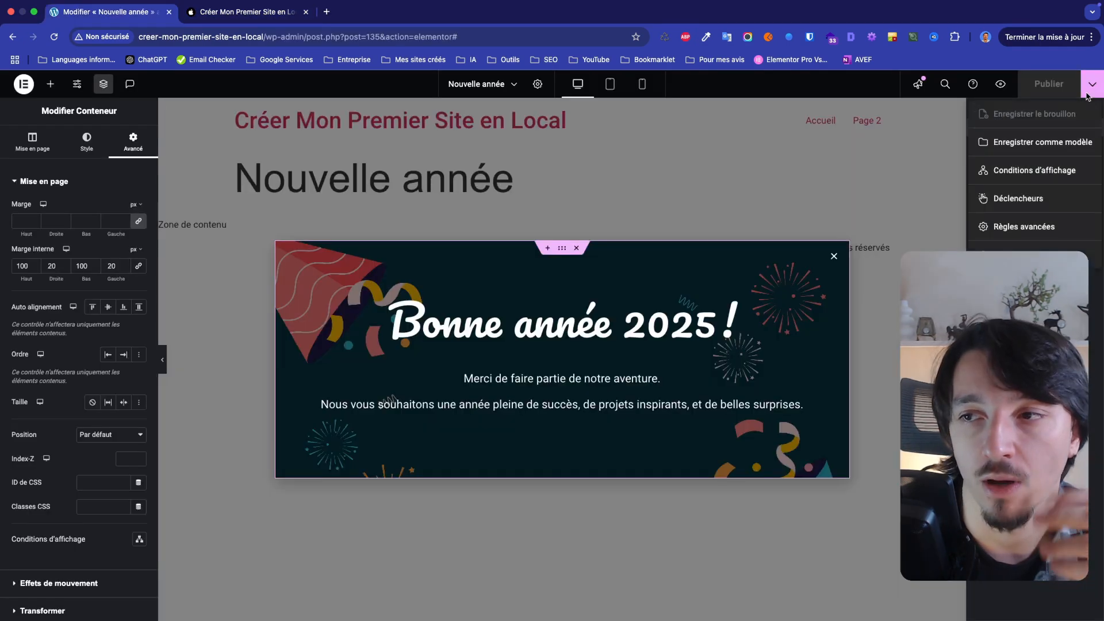
{"action": "left_click", "coordinate": [1031, 228]}
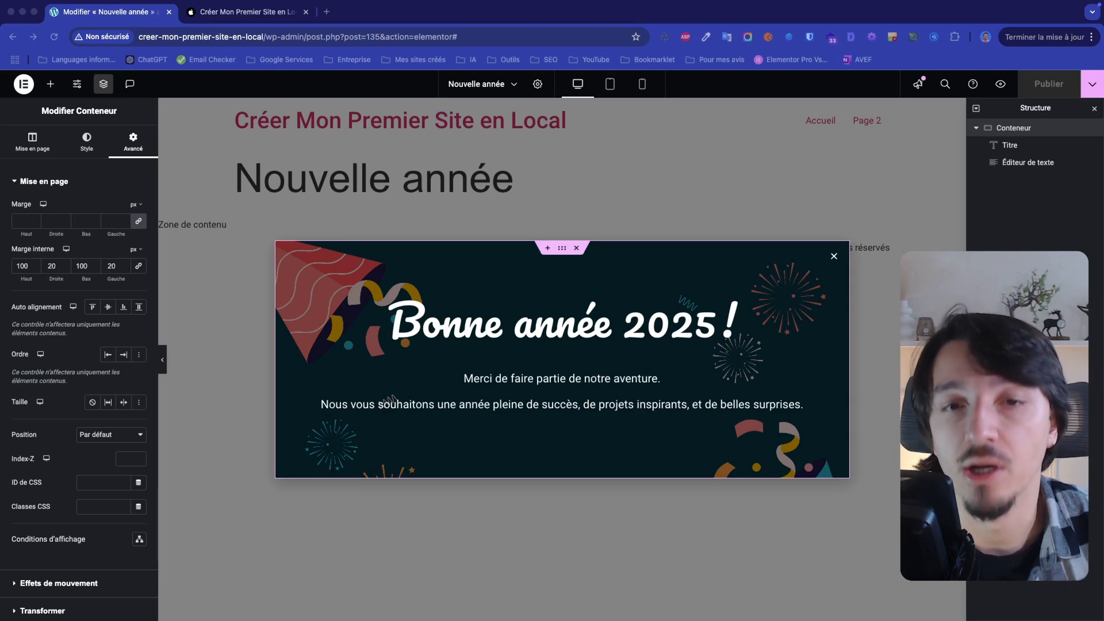
Turn off the popup's Au chargement de la page trigger and its Afficher jusqu'à X fois rule, and save the settings
{"action": "left_click", "coordinate": [1093, 86]}
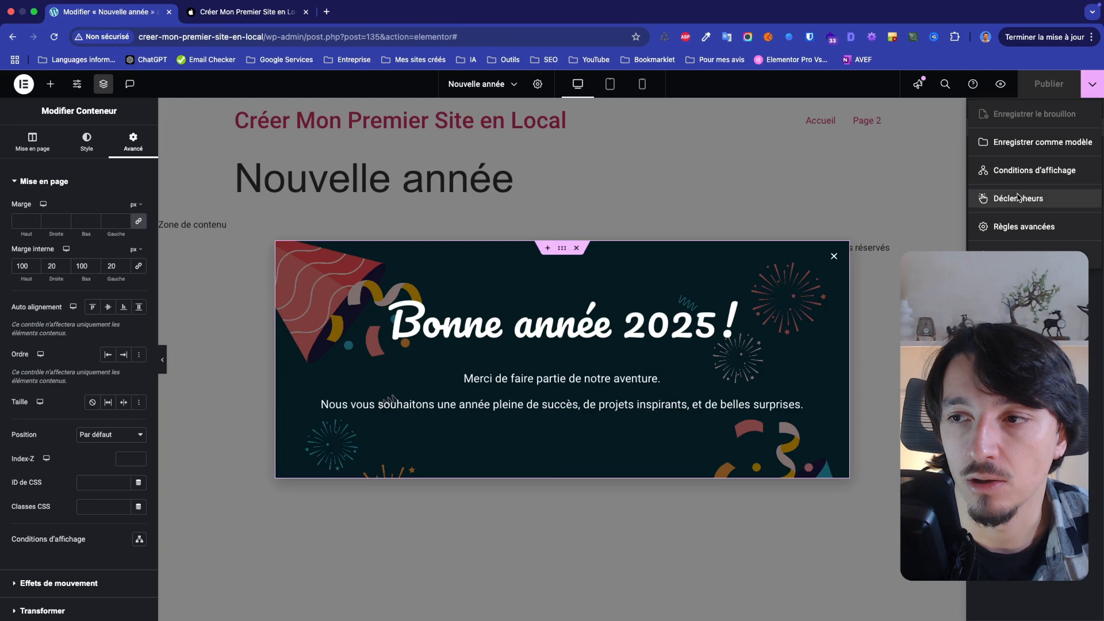
{"action": "left_click", "coordinate": [1019, 198]}
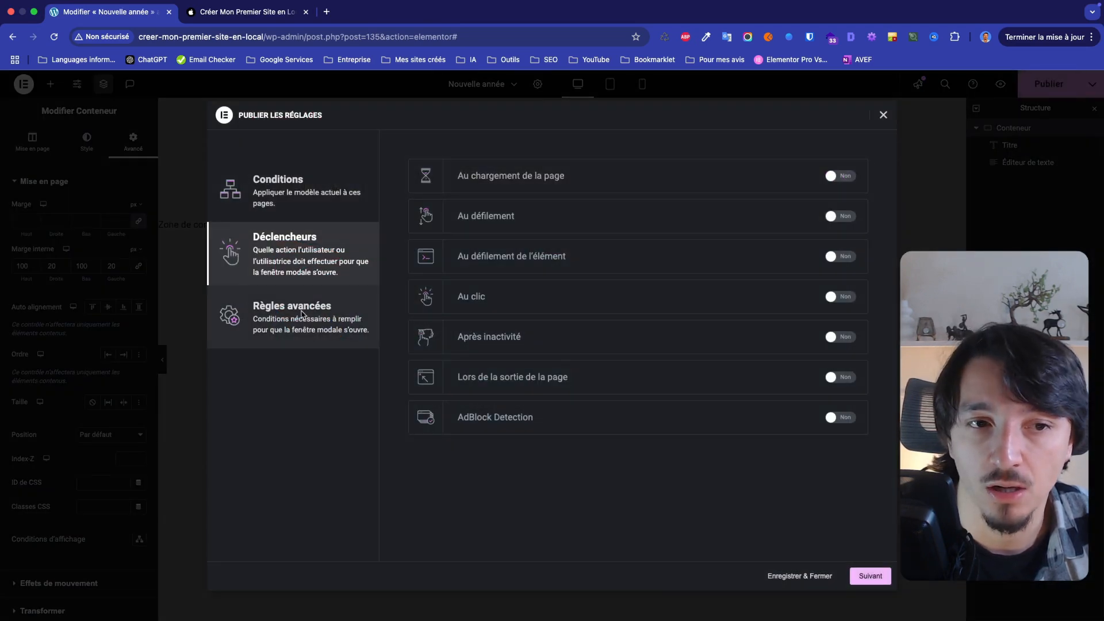
{"action": "left_click", "coordinate": [312, 302]}
{"action": "left_click", "coordinate": [843, 258]}
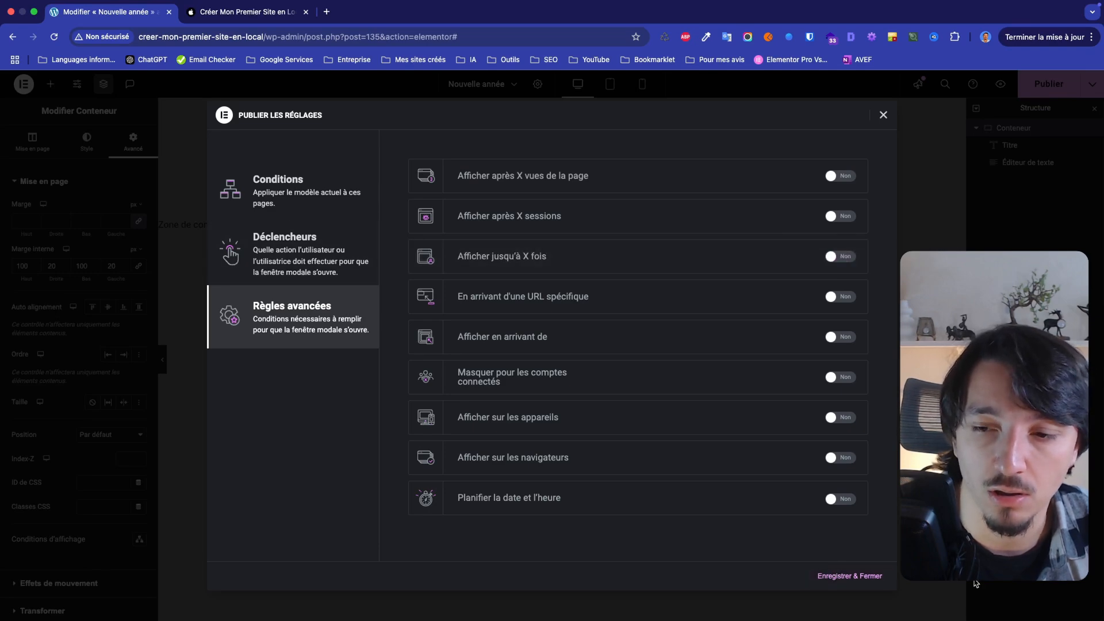
{"action": "left_click", "coordinate": [876, 580]}
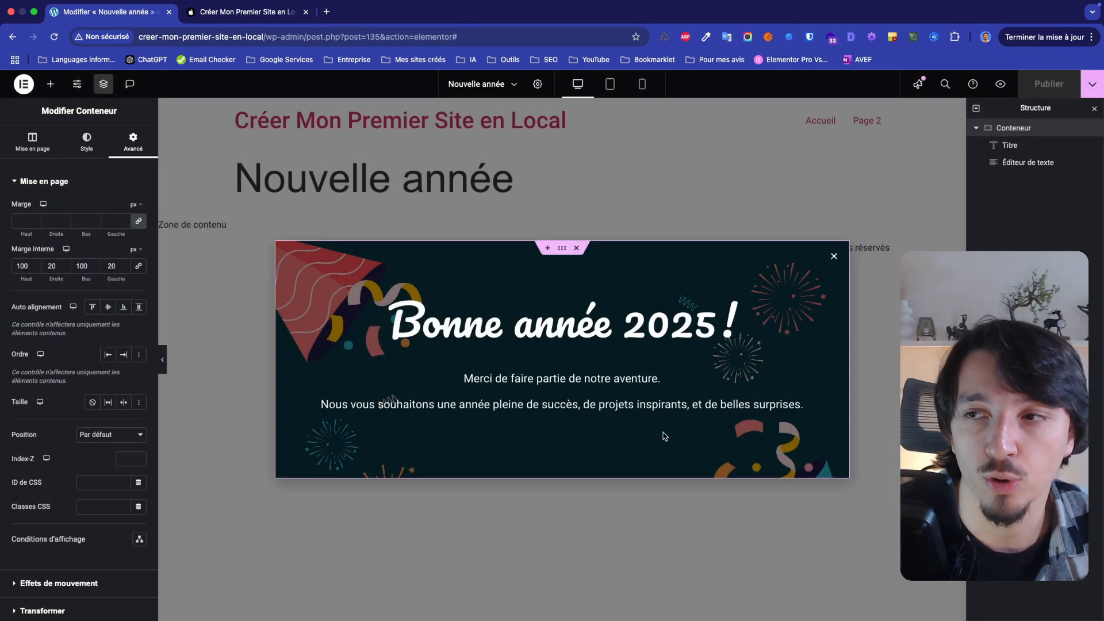
Open the site's home page for editing with Elementor in a new tab placed beside the popup editor
{"action": "left_click", "coordinate": [248, 11]}
{"action": "right_click", "coordinate": [423, 80]}
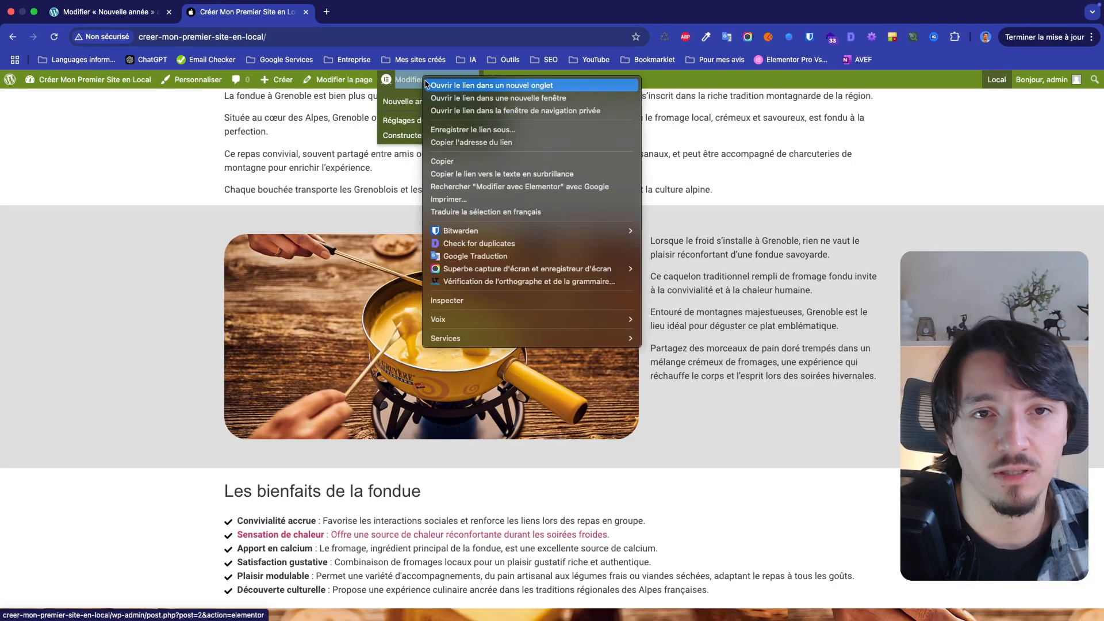
{"action": "left_click", "coordinate": [448, 85]}
{"action": "left_click_drag", "start_coordinate": [356, 11], "coordinate": [240, 17]}
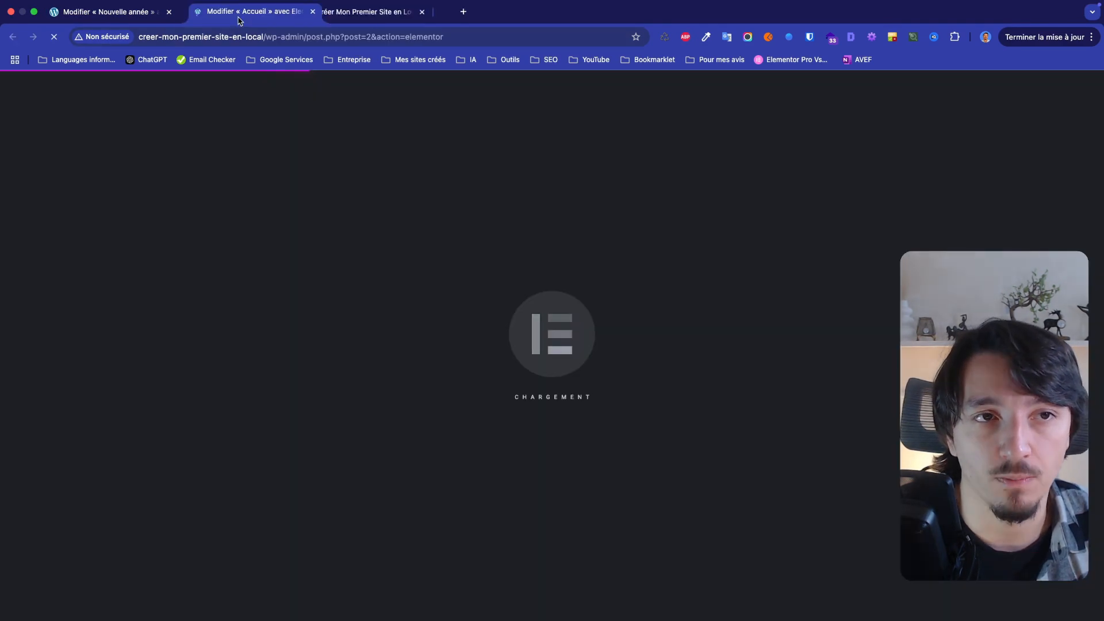
Add a Bouton widget below the introductory text of the Accueil page and set its text to "Bonne année"
{"action": "scroll", "coordinate": [486, 353], "scroll_direction": "down", "scroll_amount": 6}
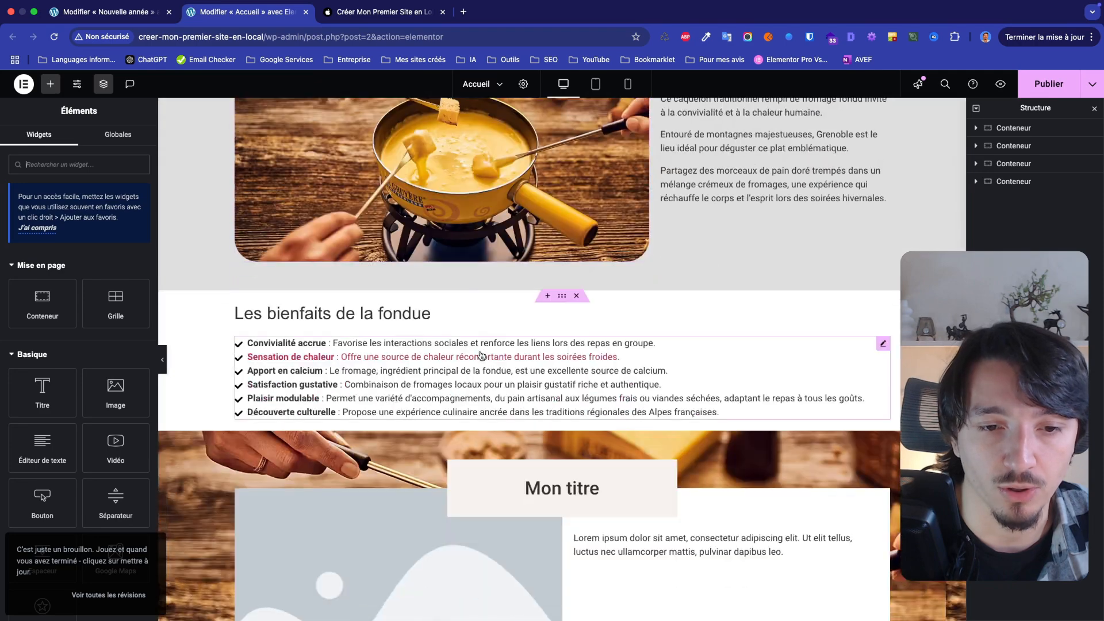
{"action": "scroll", "coordinate": [493, 353], "scroll_direction": "up", "scroll_amount": 6}
{"action": "left_click", "coordinate": [514, 336]}
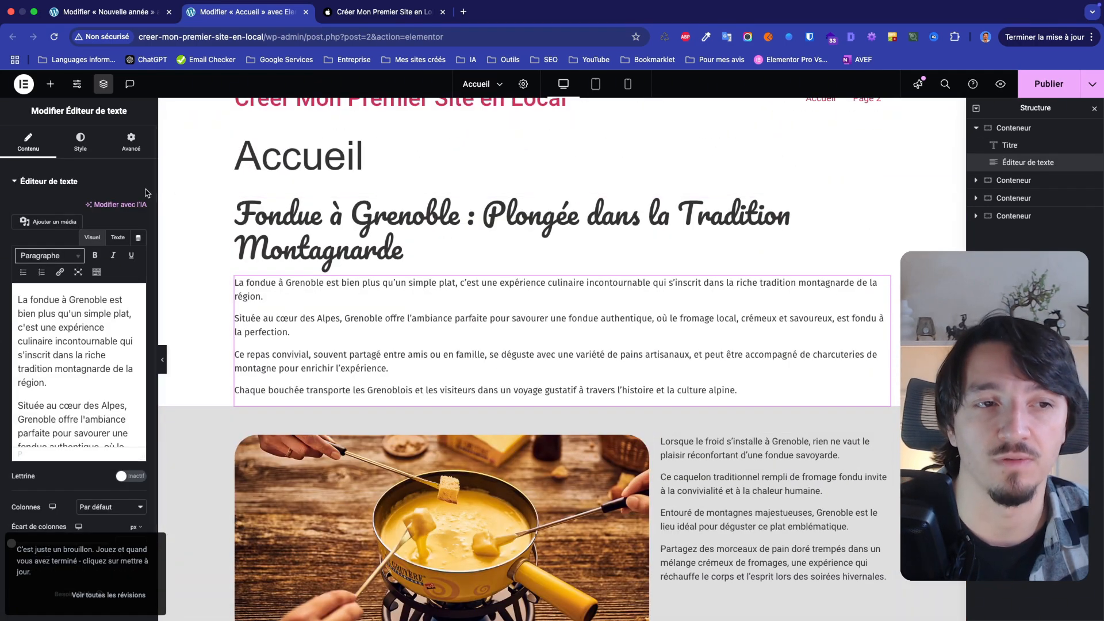
{"action": "left_click", "coordinate": [53, 86]}
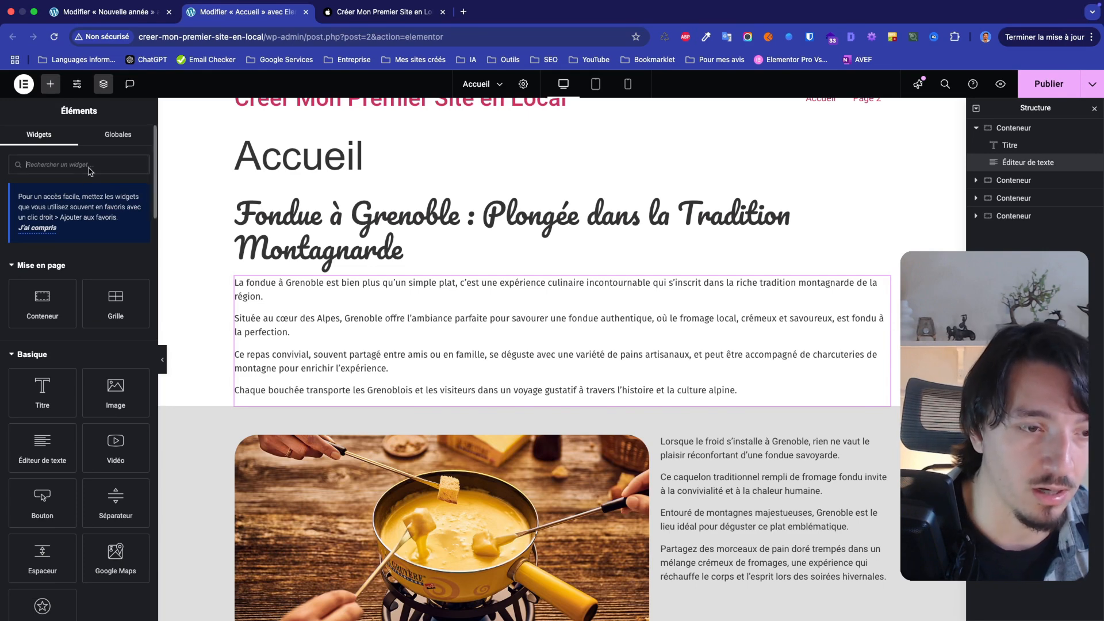
{"action": "type", "text": "bou"}
{"action": "left_click", "coordinate": [97, 260]}
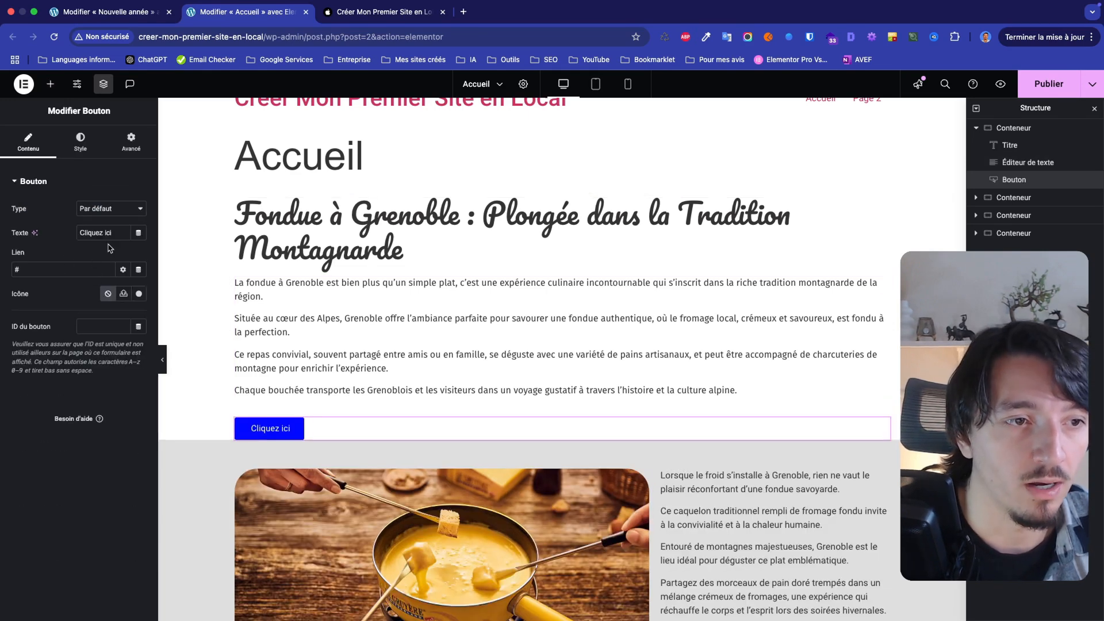
{"action": "triple_click", "coordinate": [109, 234]}
{"action": "type", "text": "Bonne année"}
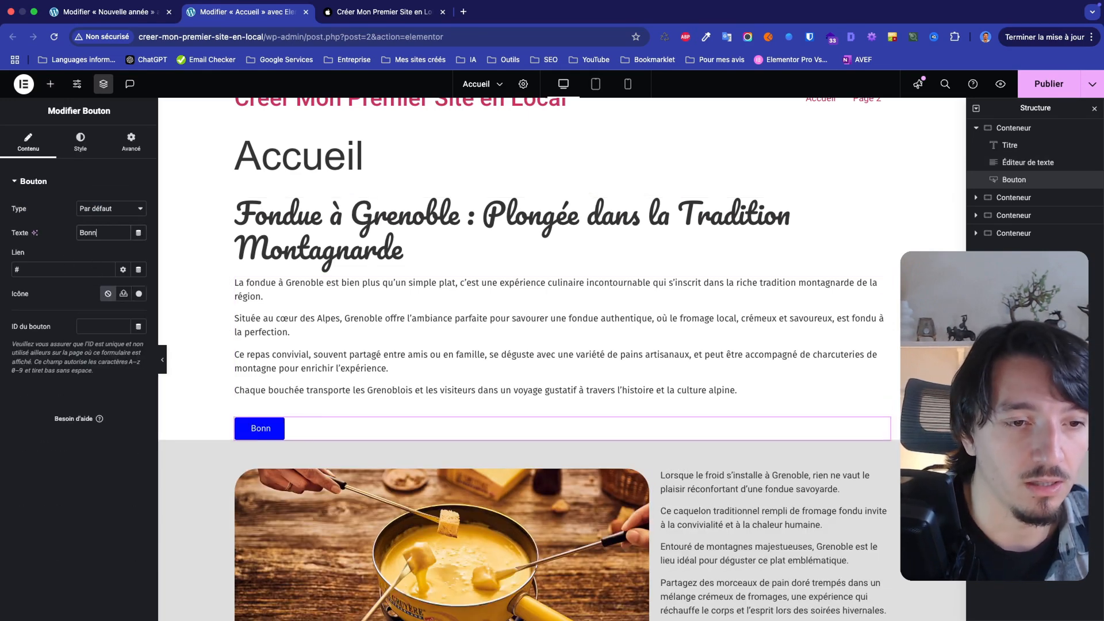
Set the Bonne année button's link to the dynamic action Fenêtre modale
{"action": "left_click", "coordinate": [139, 269]}
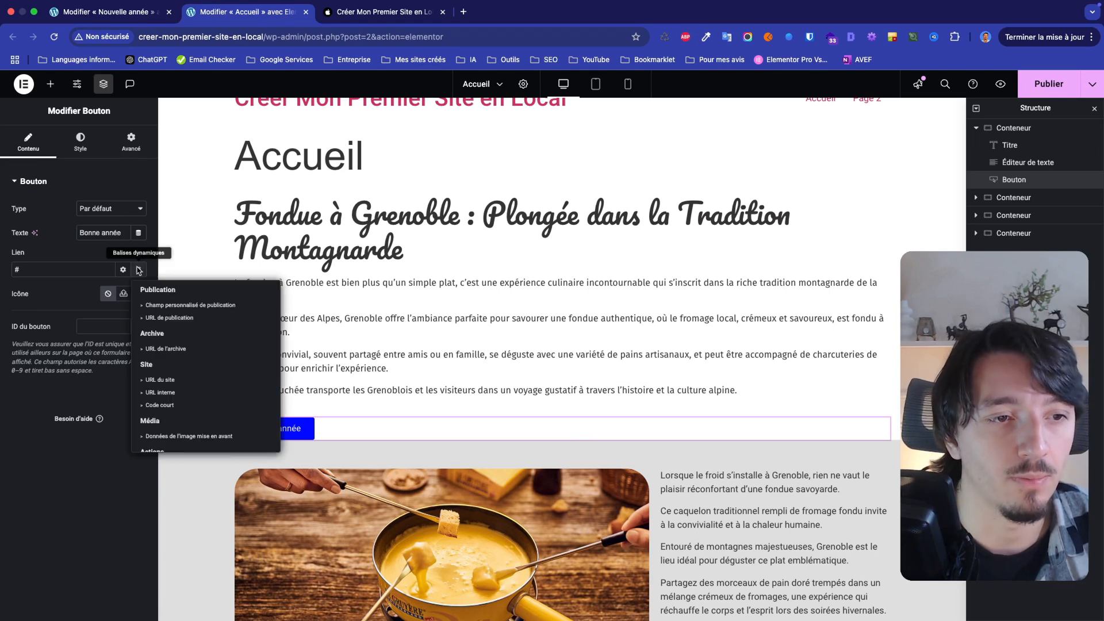
{"action": "left_click", "coordinate": [129, 252]}
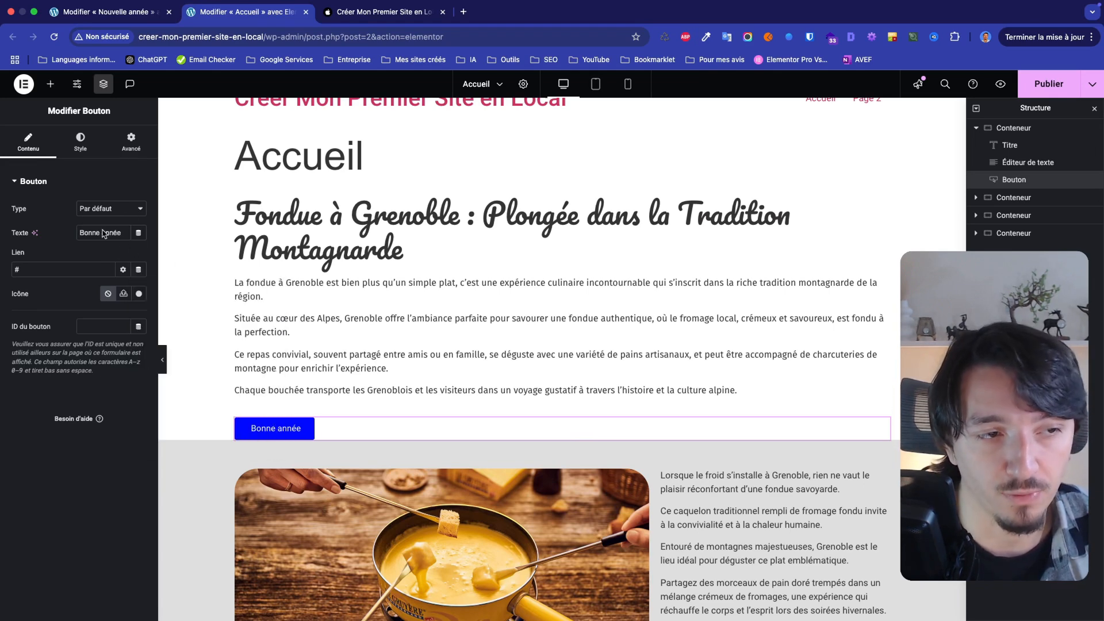
{"action": "left_click", "coordinate": [138, 270]}
{"action": "scroll", "coordinate": [172, 395], "scroll_direction": "down", "scroll_amount": 5}
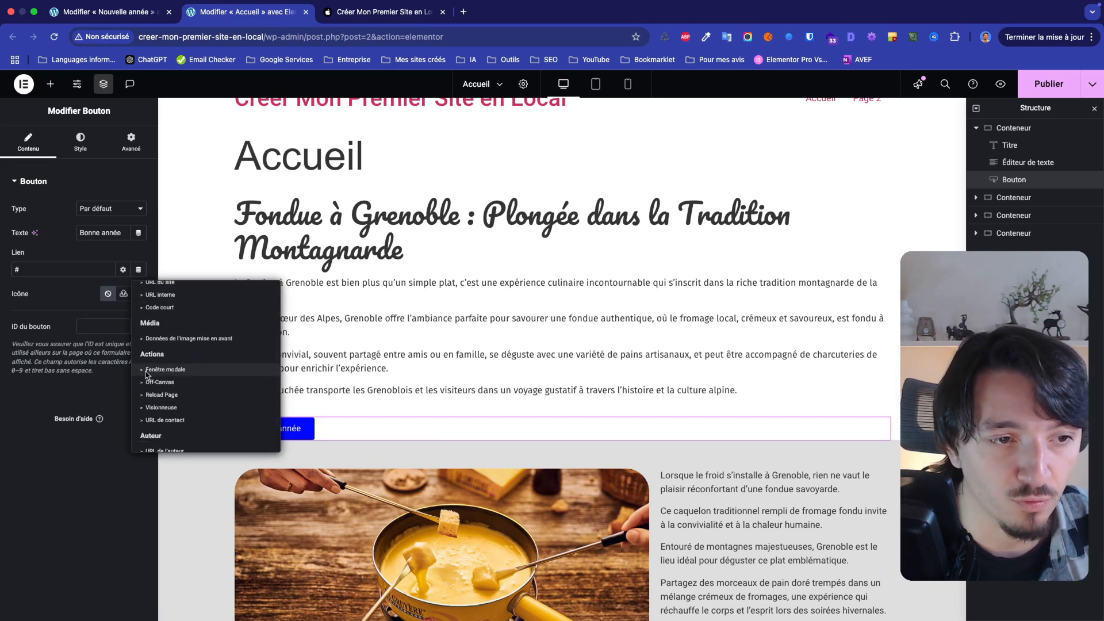
{"action": "left_click", "coordinate": [162, 370]}
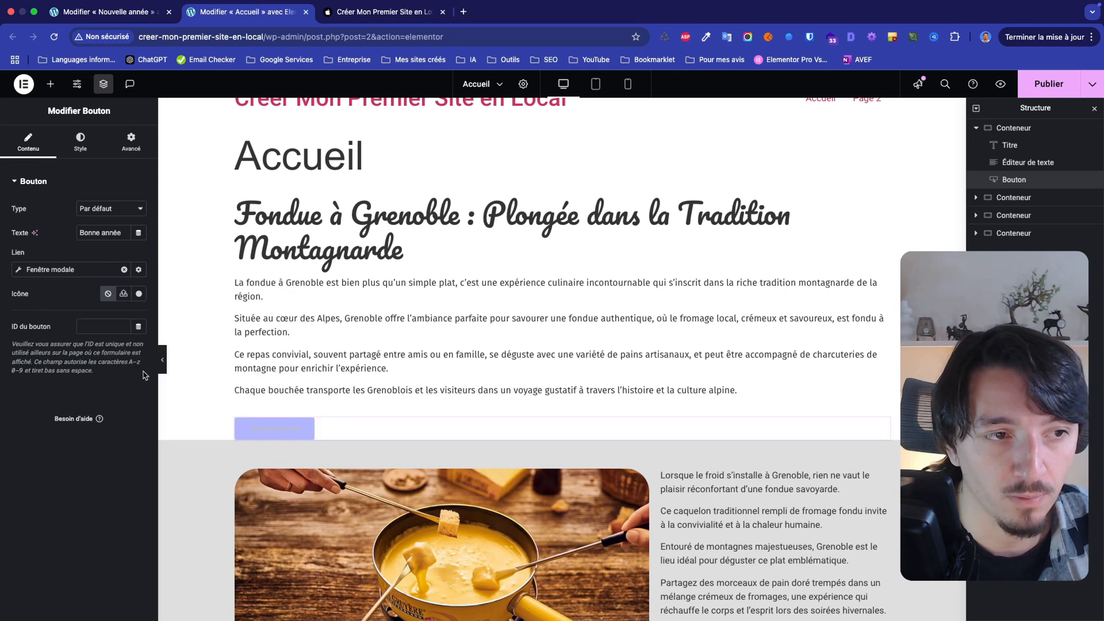
Choose Nouvelle année as the modal window that the button's link opens, and publish the Accueil page
{"action": "left_click", "coordinate": [23, 272]}
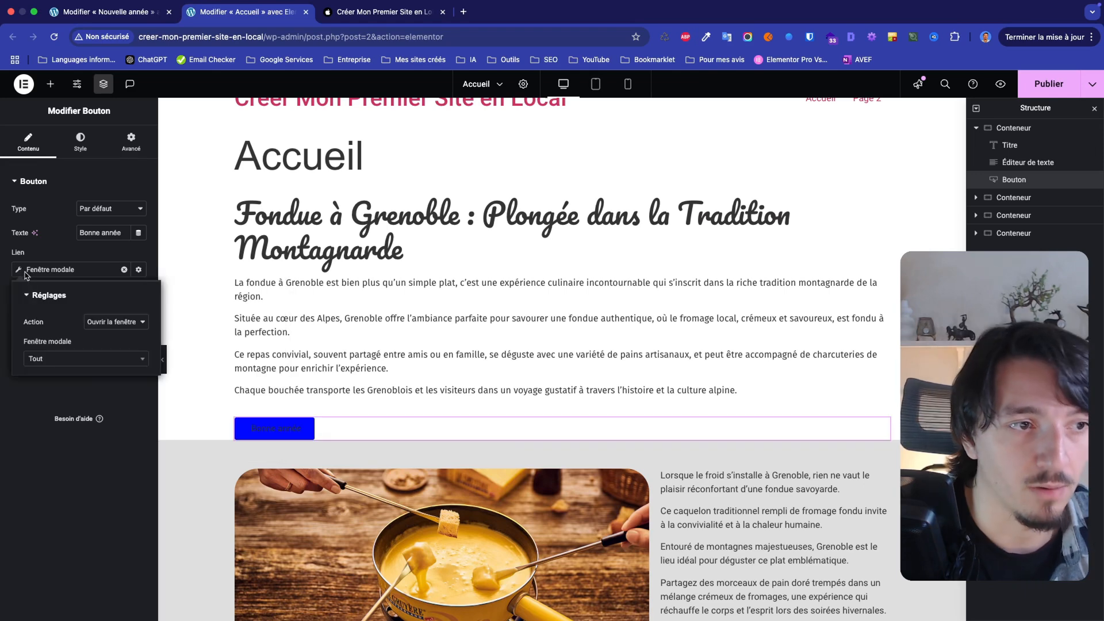
{"action": "left_click", "coordinate": [70, 358]}
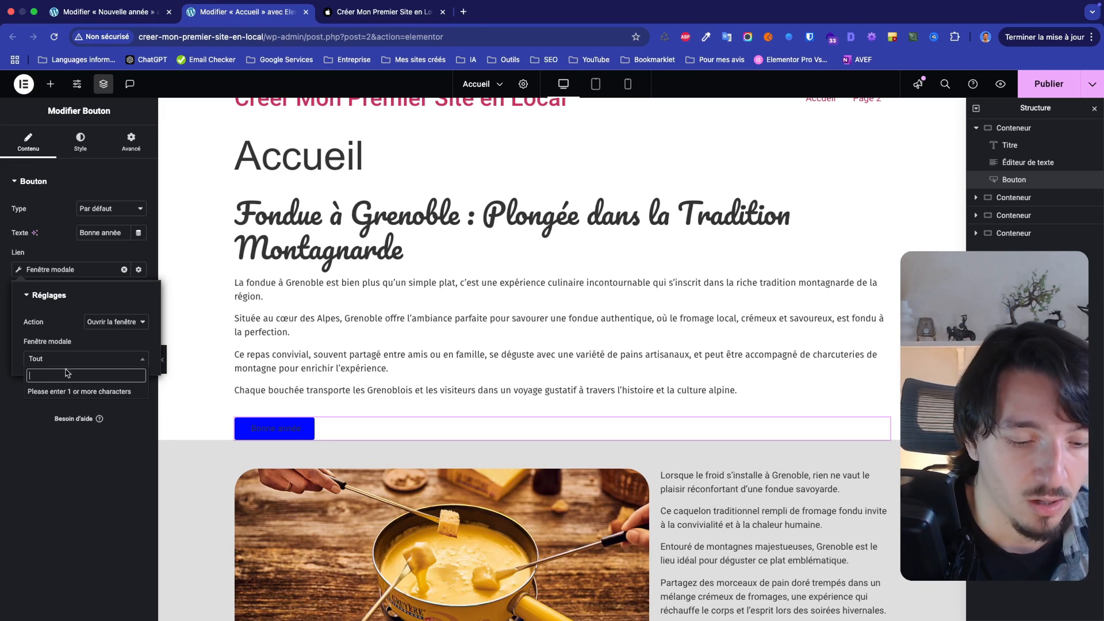
{"action": "type", "text": "b"}
{"action": "key", "text": "BackSpace"}
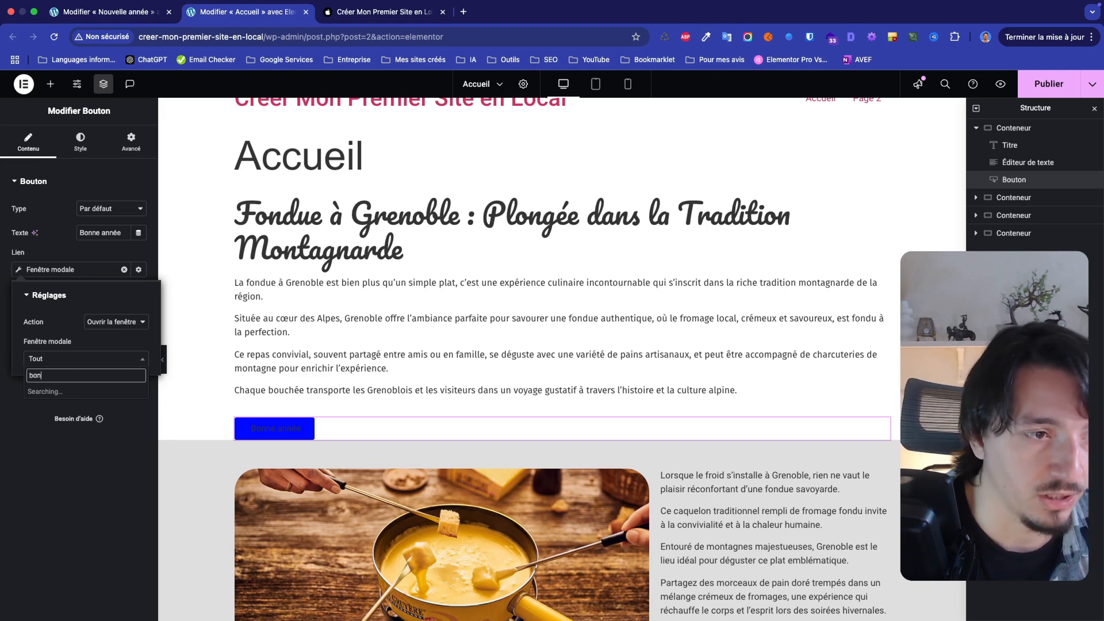
{"action": "type", "text": "on"}
{"action": "left_click", "coordinate": [61, 392]}
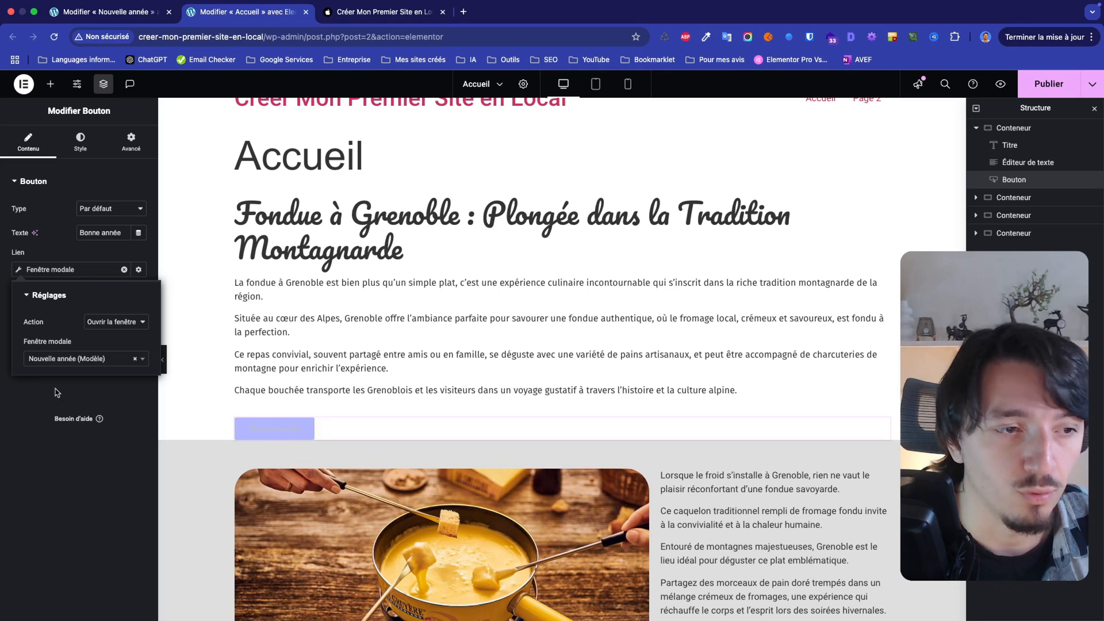
{"action": "left_click", "coordinate": [61, 451]}
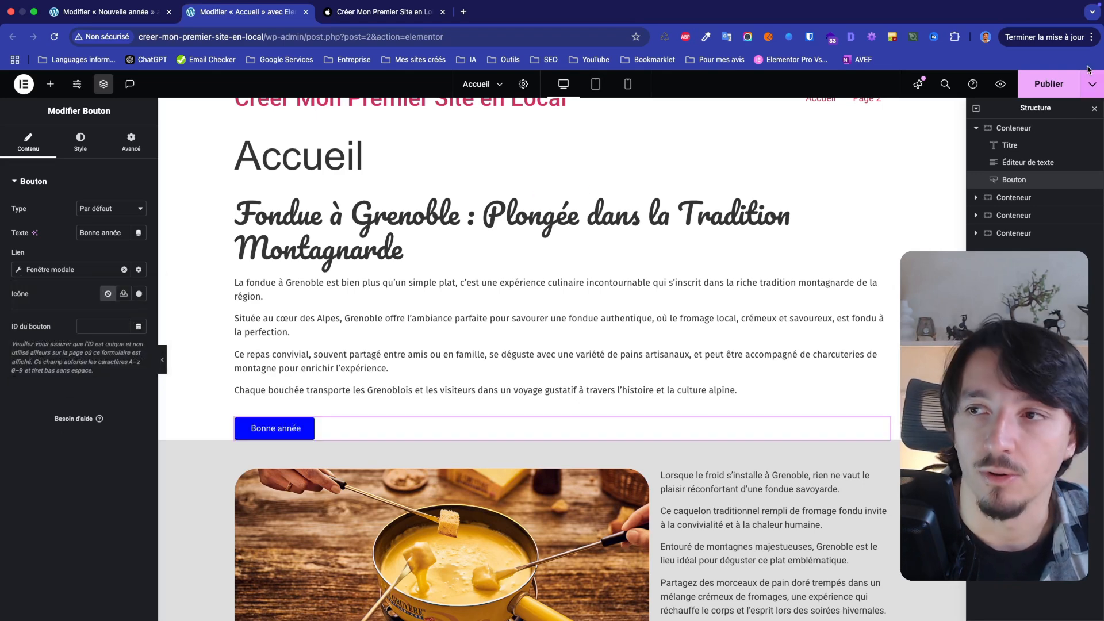
{"action": "left_click", "coordinate": [1051, 82]}
Reload the site's home page, browse it without triggering anything, and test opening the popup with the Bonne année button
{"action": "left_click", "coordinate": [397, 12]}
{"action": "key", "text": "super+r"}
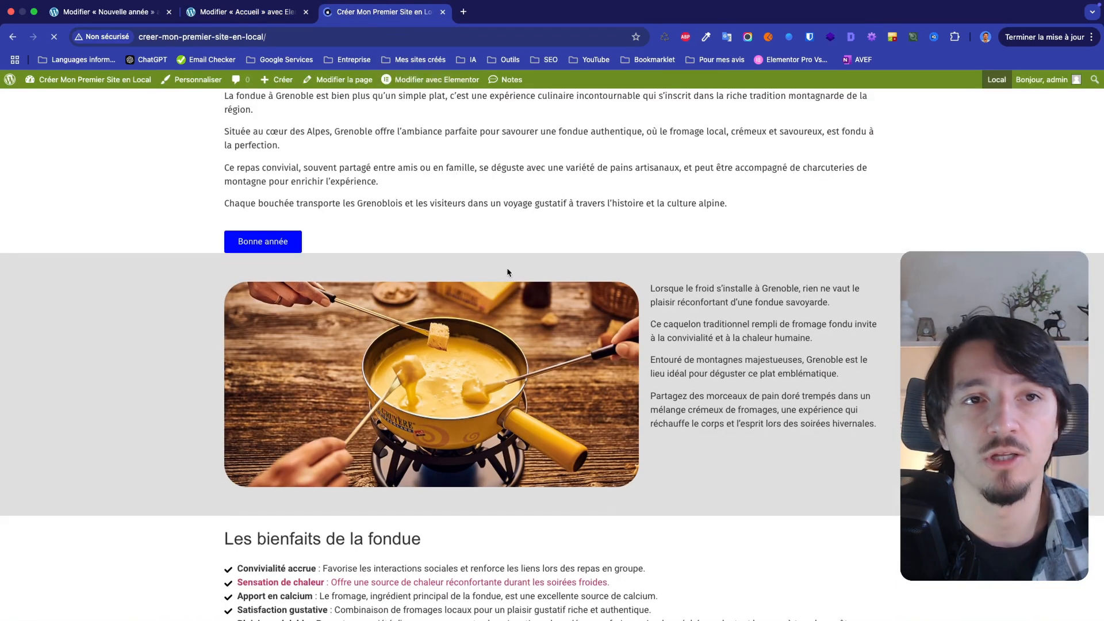
{"action": "scroll", "coordinate": [508, 271], "scroll_direction": "down", "scroll_amount": 10}
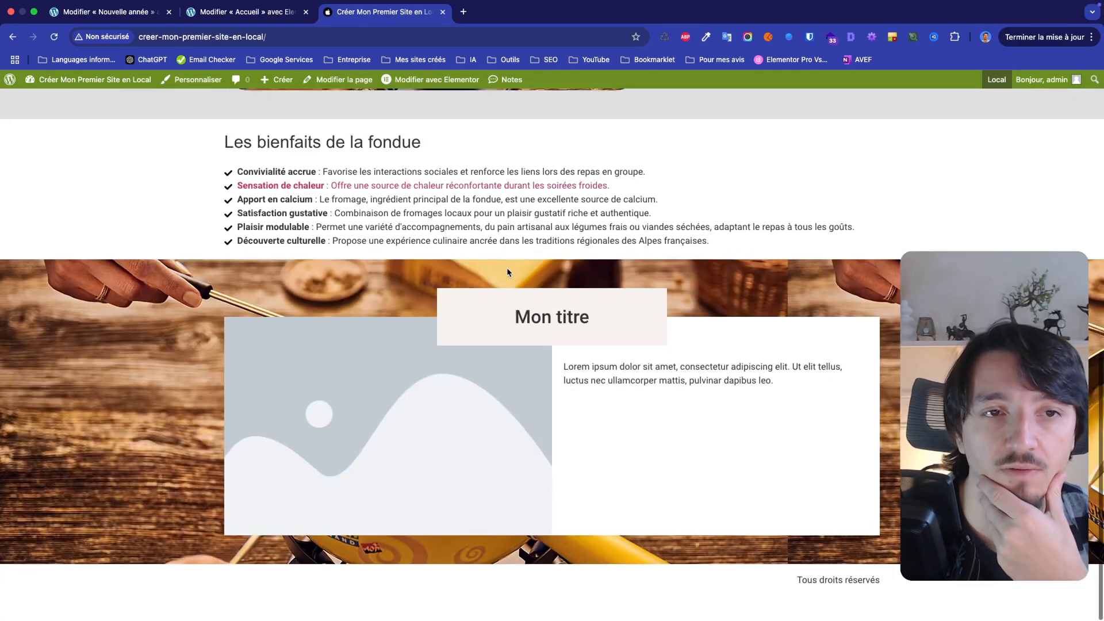
{"action": "scroll", "coordinate": [508, 271], "scroll_direction": "up", "scroll_amount": 15}
{"action": "left_click", "coordinate": [266, 443]}
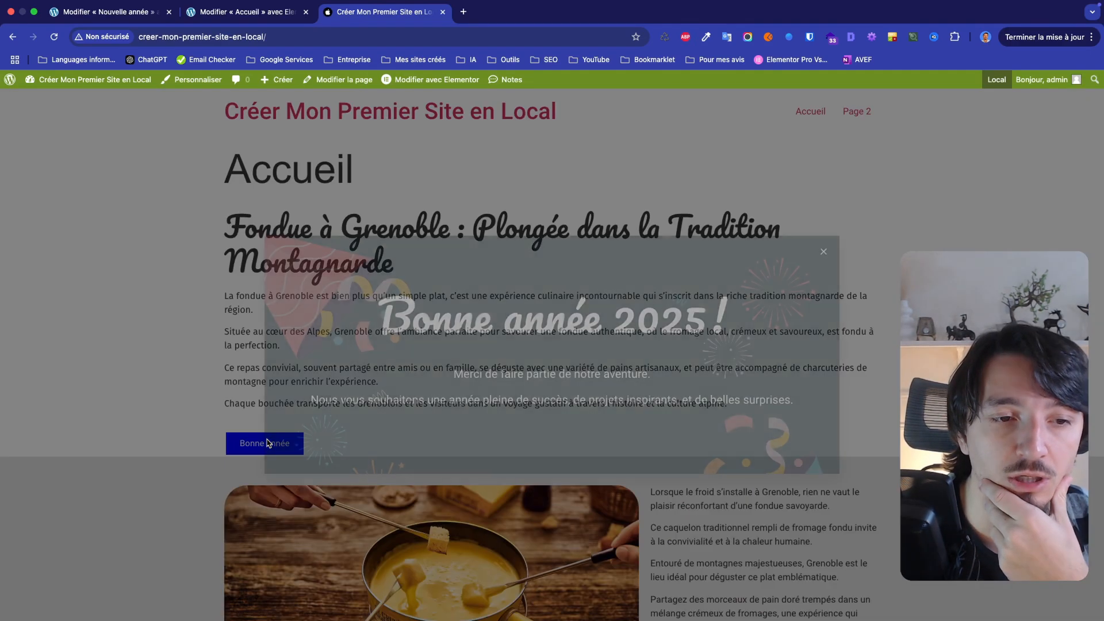